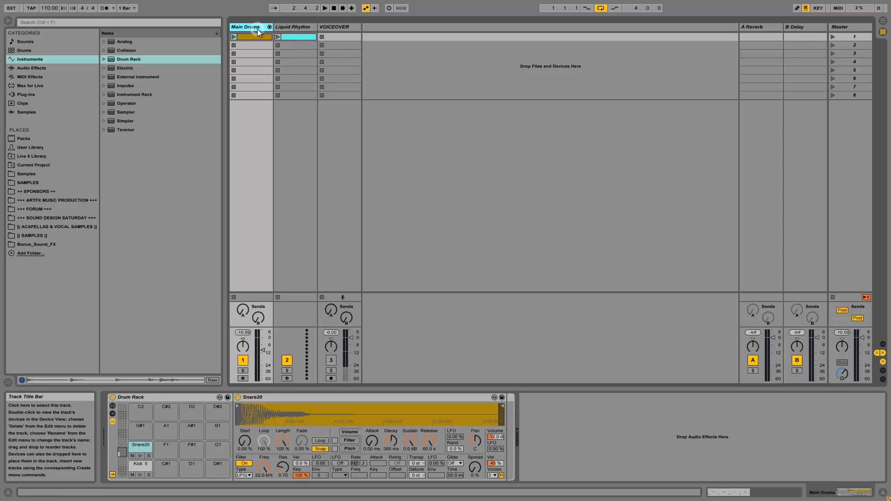
Step: Inspect the Kick 5 and Snare20 pads in the Main Drums drum rack and audition both sounds
left_click(177, 396)
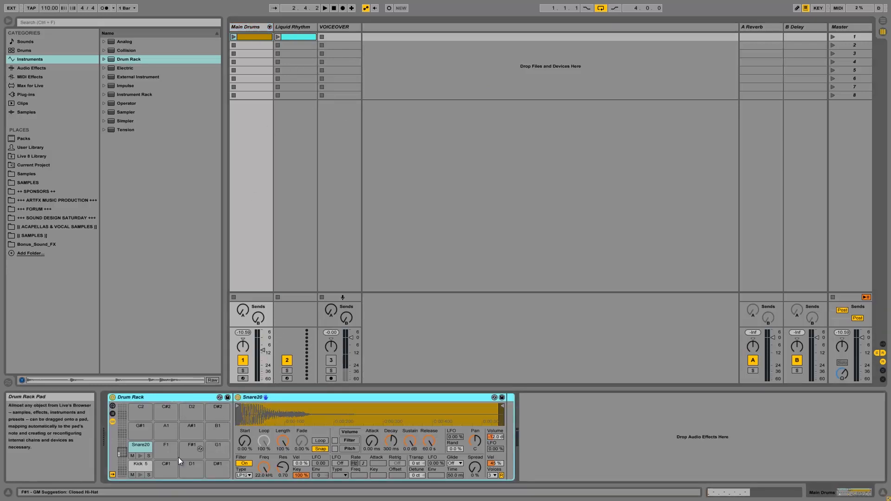
left_click(141, 464)
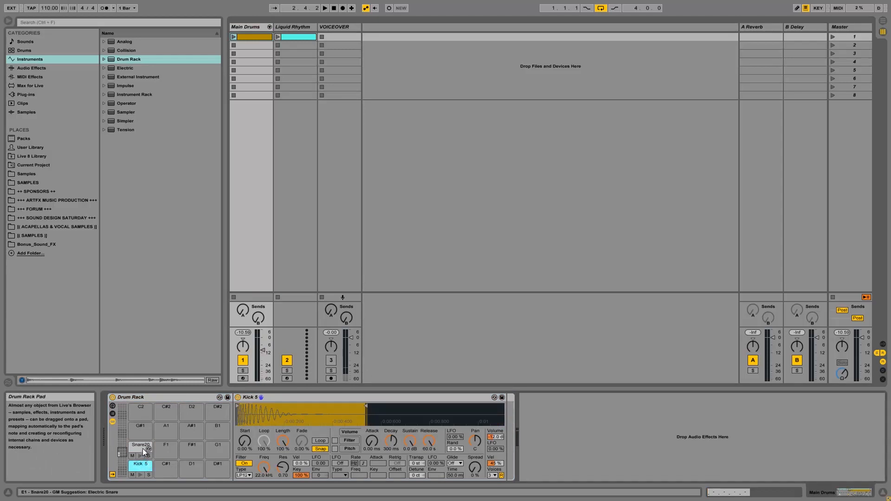
left_click(141, 449)
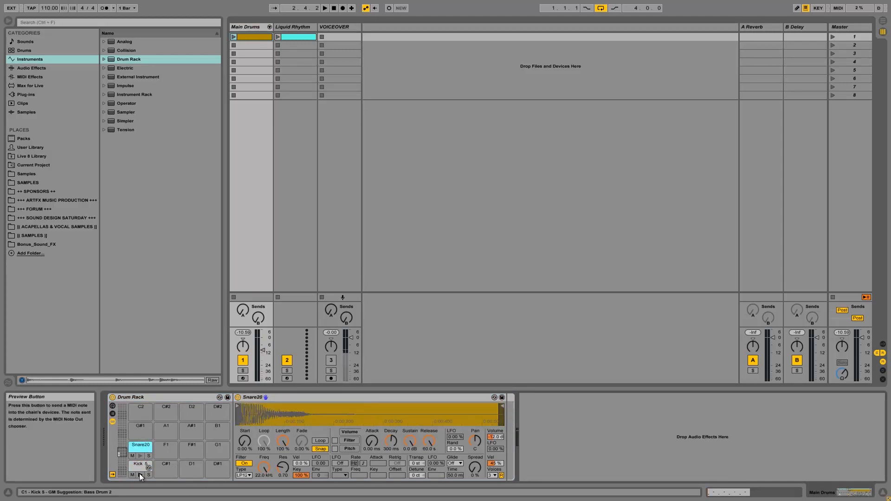
left_click(140, 475)
left_click(139, 455)
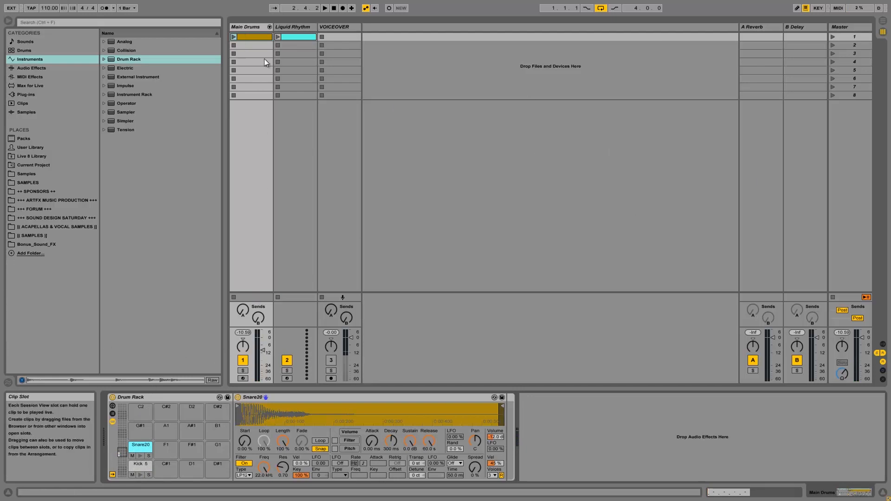
Step: Open the first Main Drums clip in the note editor, play it with the editor area reduced in height, and stop the clip
double_click(260, 36)
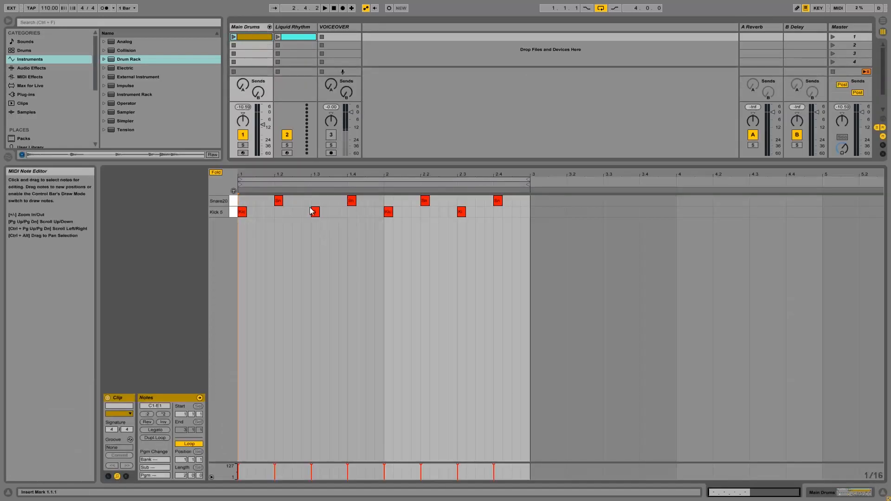
left_click(233, 36)
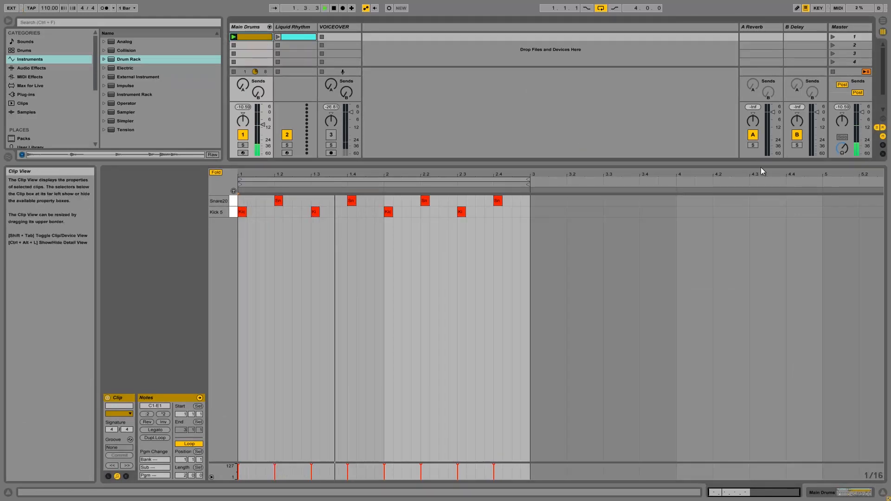
left_click_drag(750, 161, 738, 355)
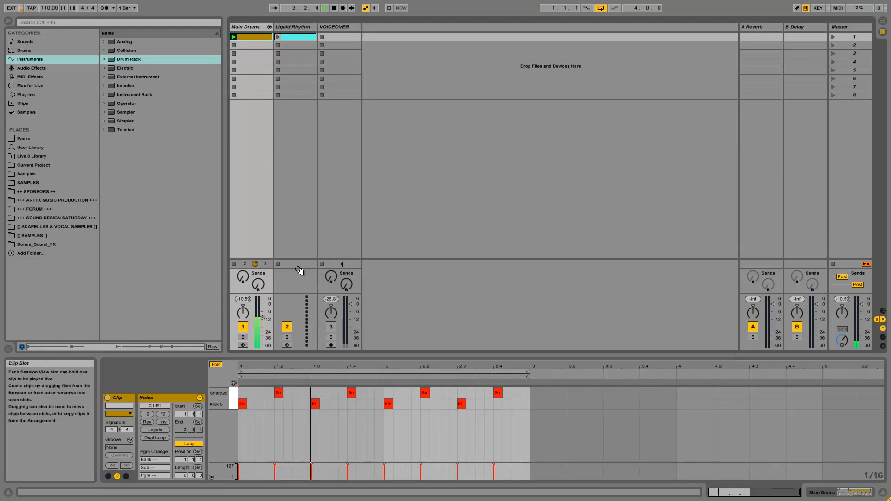
left_click(233, 263)
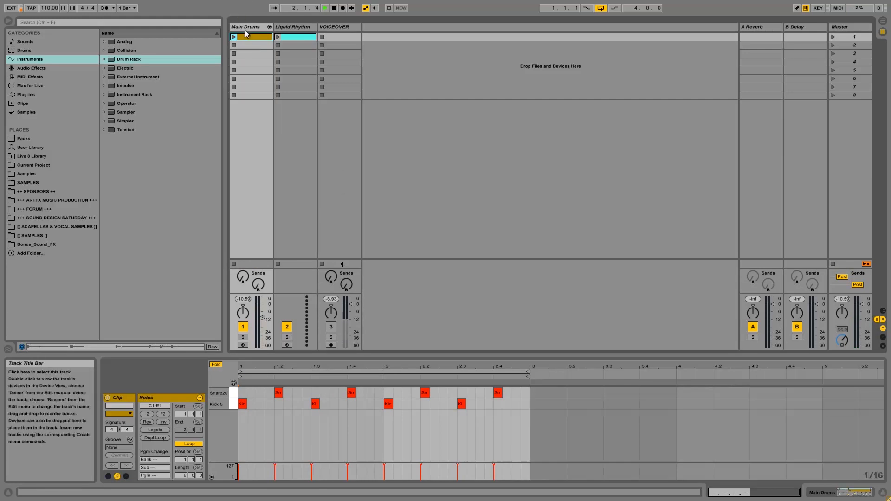
Step: Show the first clip of the Liquid Rhythm track in the note editor and stop the transport
left_click(246, 405)
left_click(308, 30)
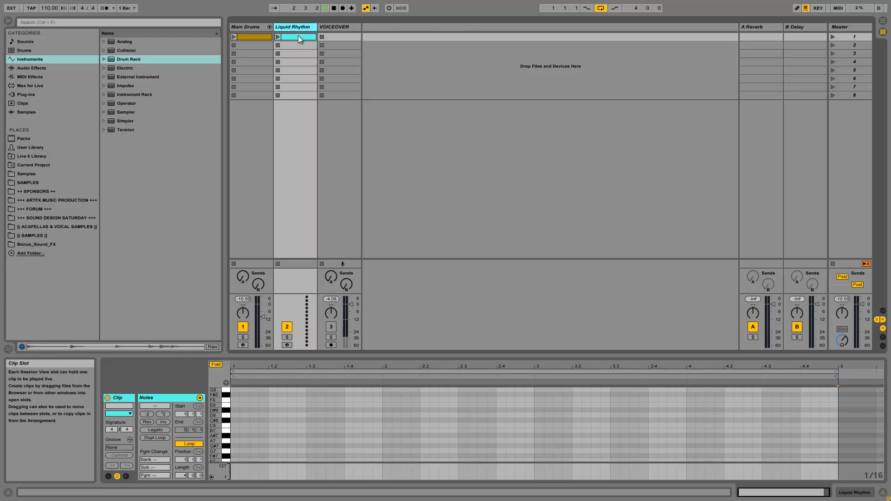
left_click(334, 8)
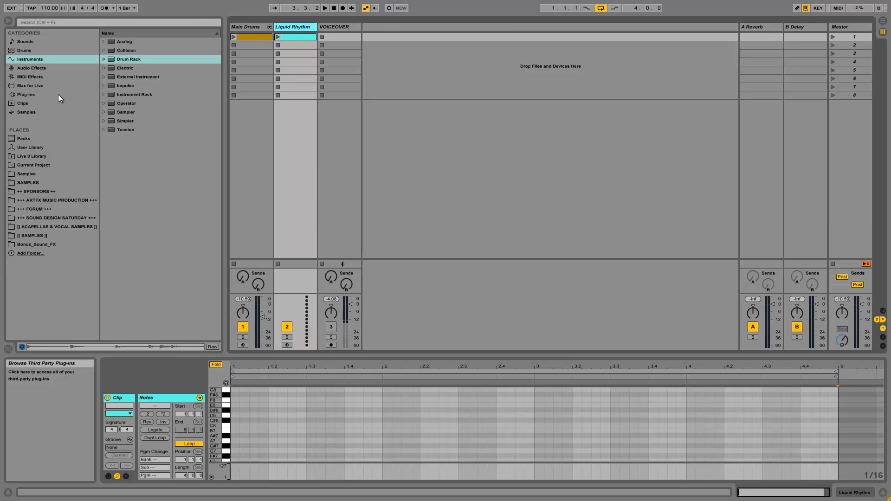
Step: Look through the Max MIDI Effect devices in Max for Live and the list of installed packs
left_click(24, 87)
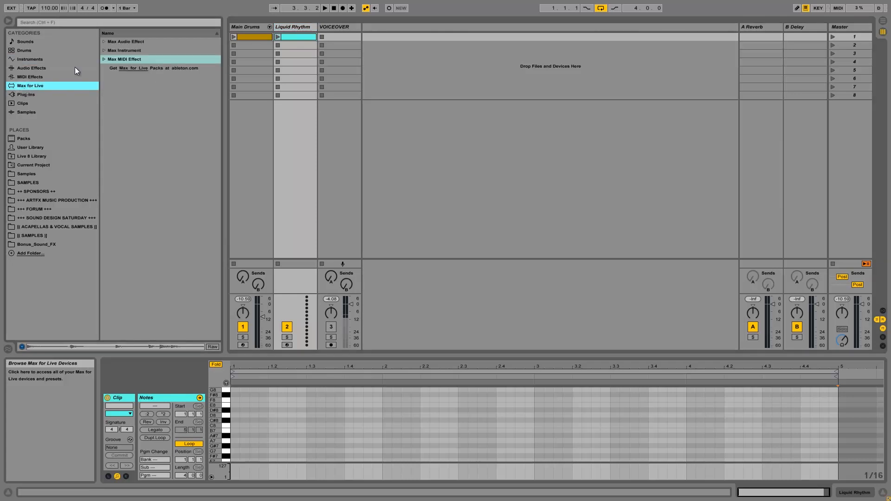
left_click(104, 59)
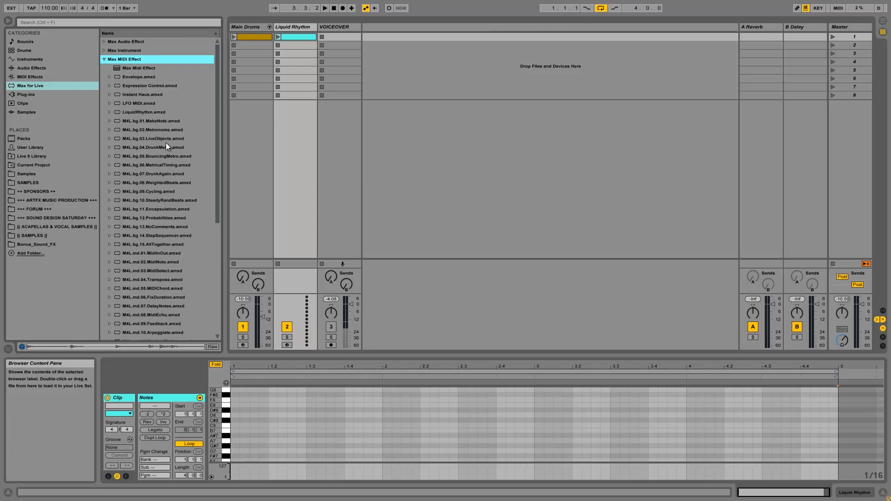
scroll(174, 160, "down", 5)
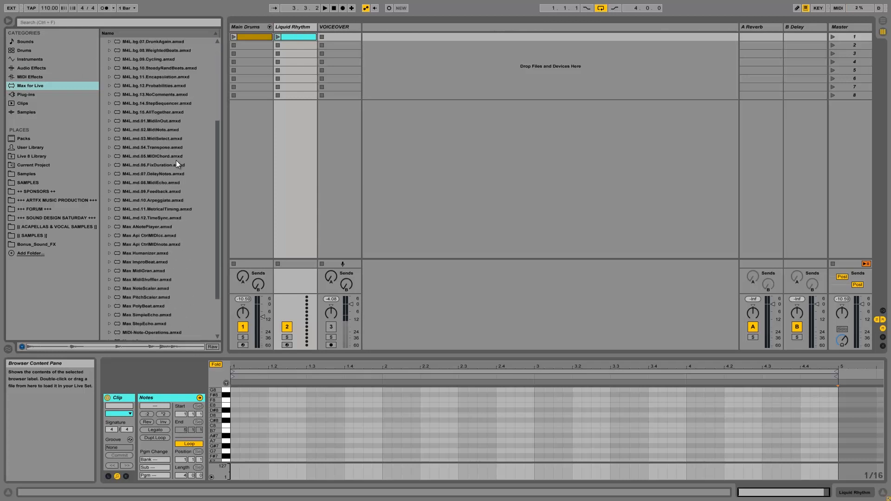
scroll(176, 162, "down", 3)
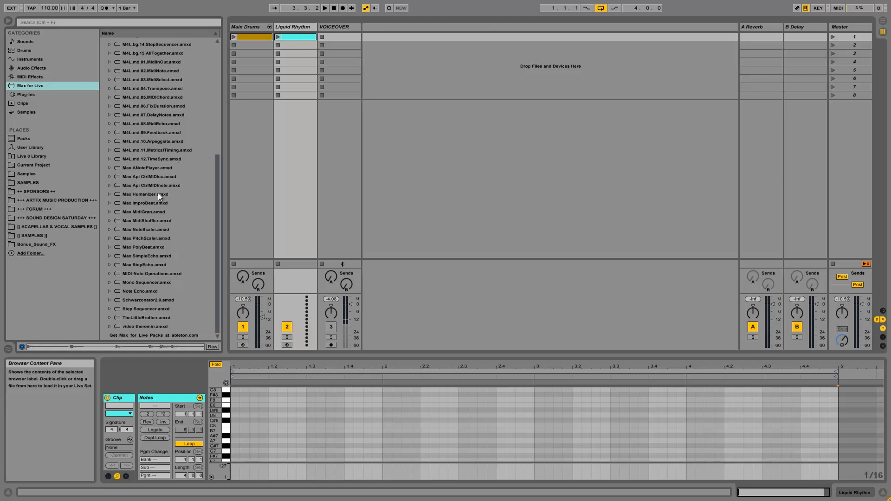
scroll(151, 155, "up", 8)
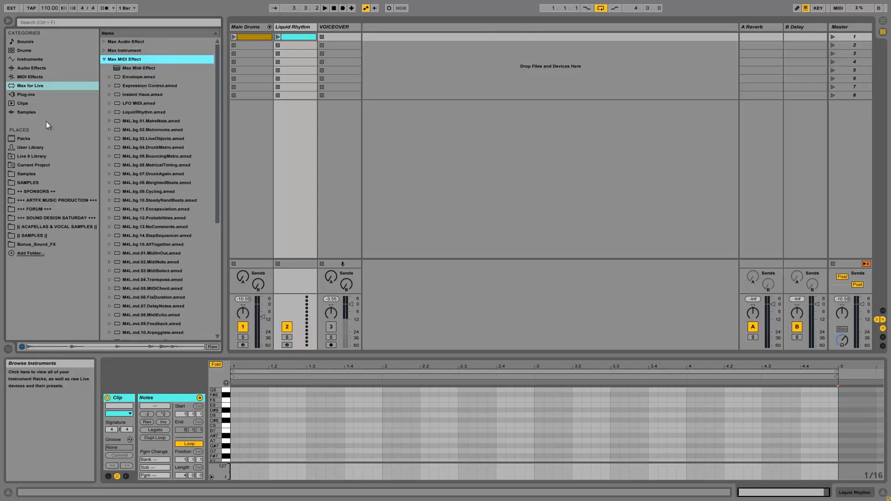
left_click(32, 139)
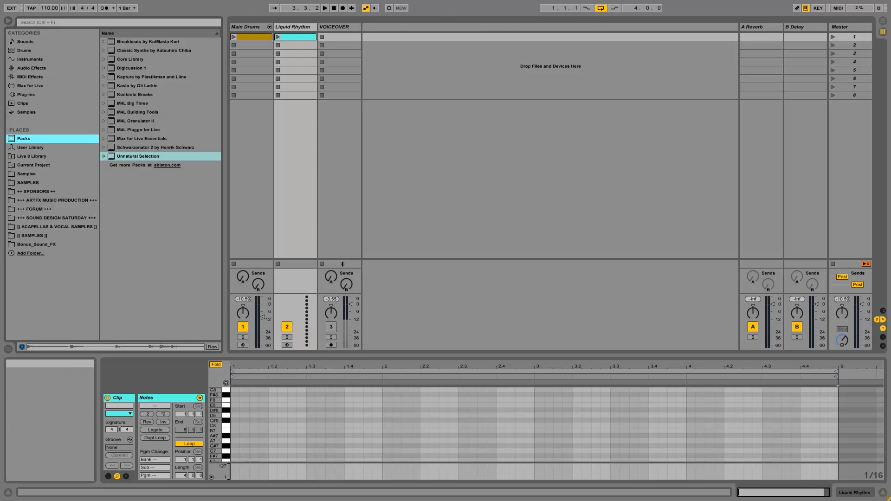
Step: Add the LiquidRhythm.amxd Max MIDI effect to the device chain of the Liquid Rhythm track
key("shift+Tab")
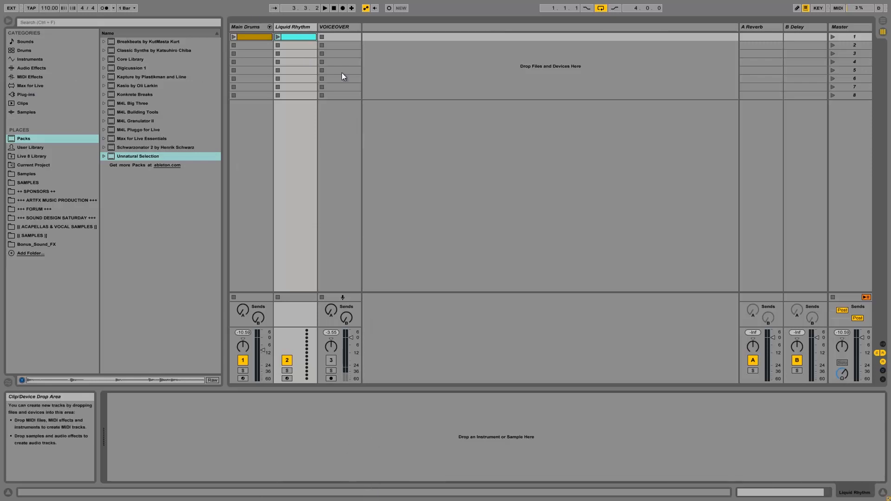
double_click(308, 35)
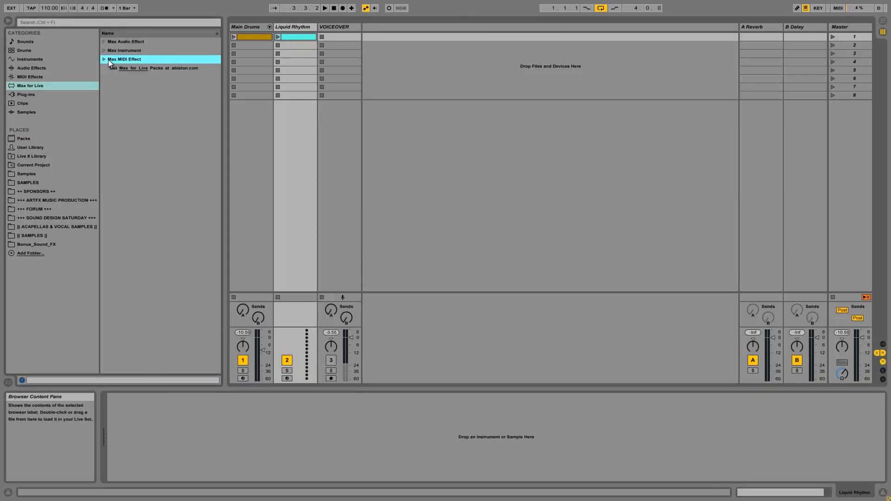
left_click(30, 85)
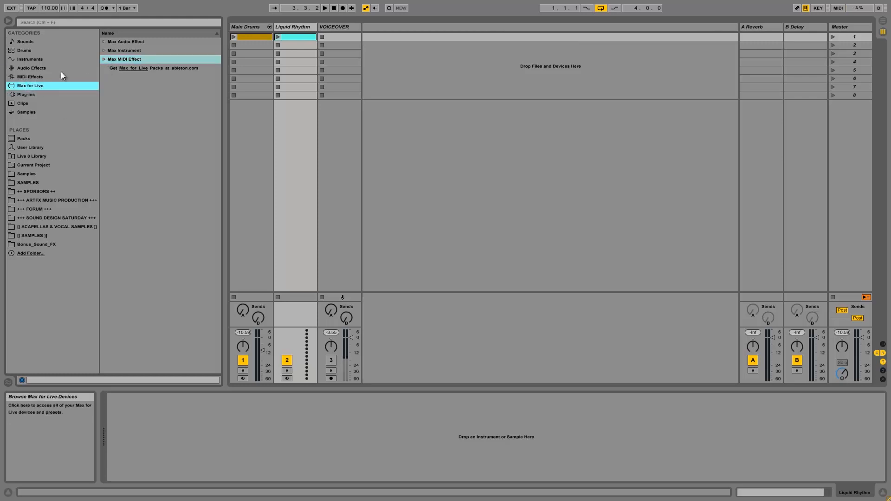
left_click(114, 60)
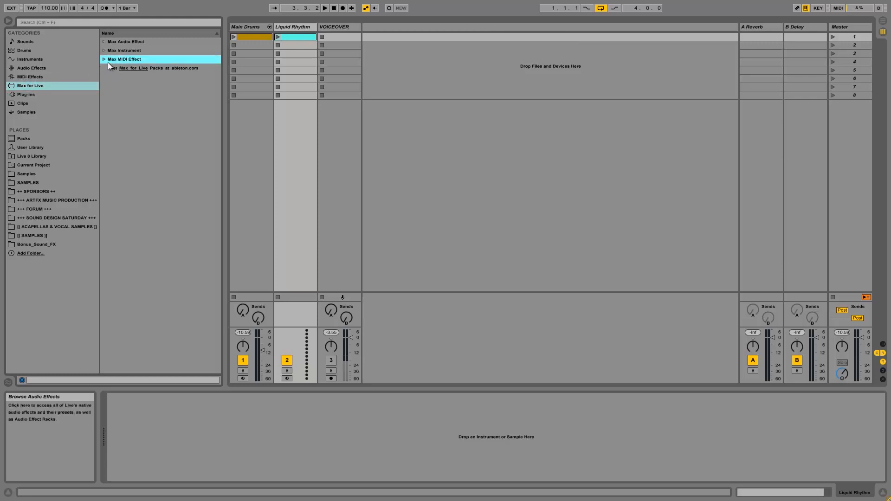
left_click(104, 60)
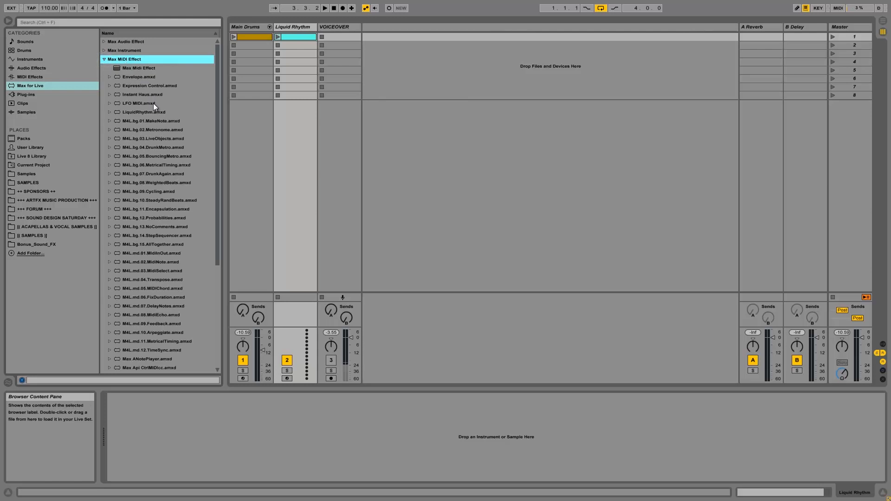
left_click(138, 113)
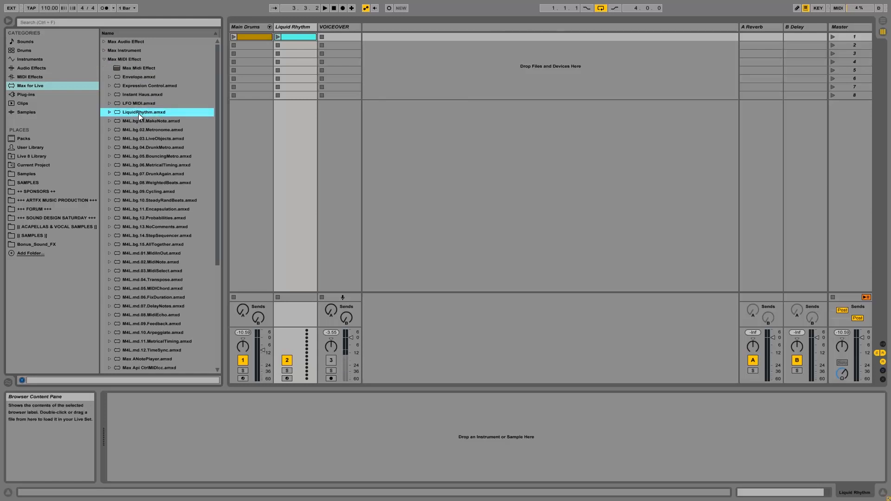
mouse_move(138, 113)
left_mouse_down()
mouse_move(238, 327)
mouse_move(188, 423)
left_mouse_up()
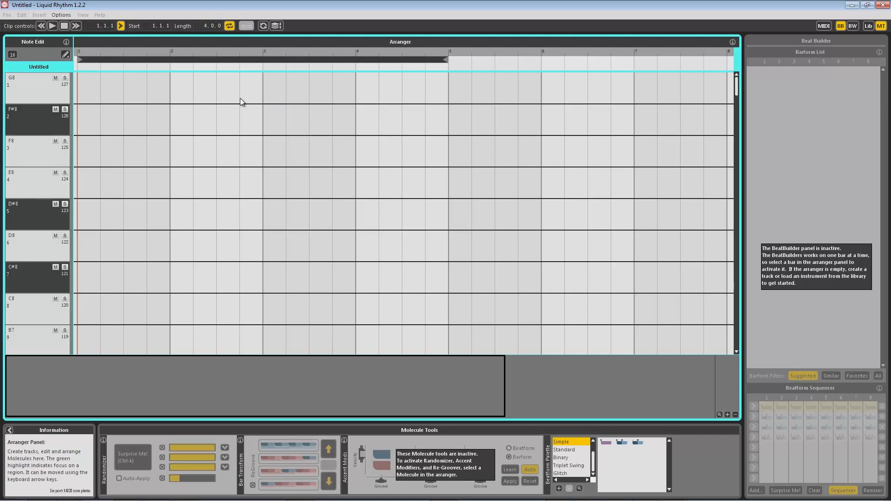
Step: Select the first bar of the G8 row in the Liquid Rhythm arranger and switch back to Ableton Live
left_click(213, 93)
left_click(87, 84)
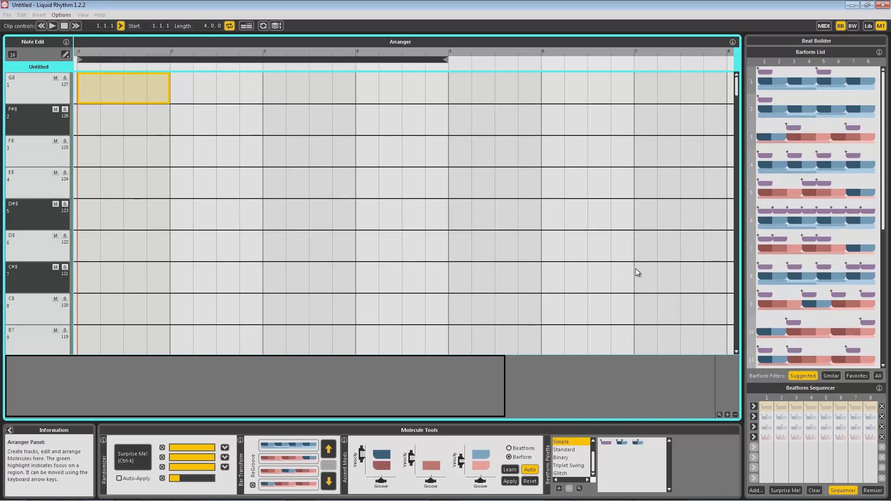
mouse_move(372, 500)
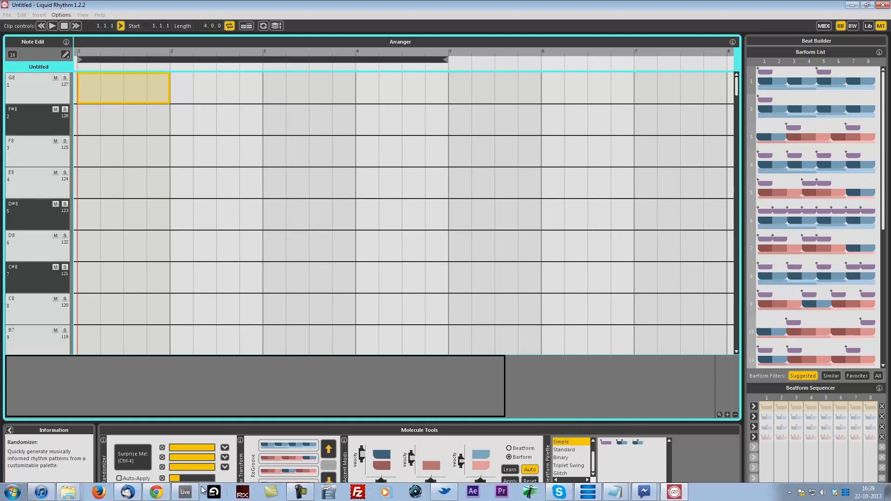
left_click(186, 492)
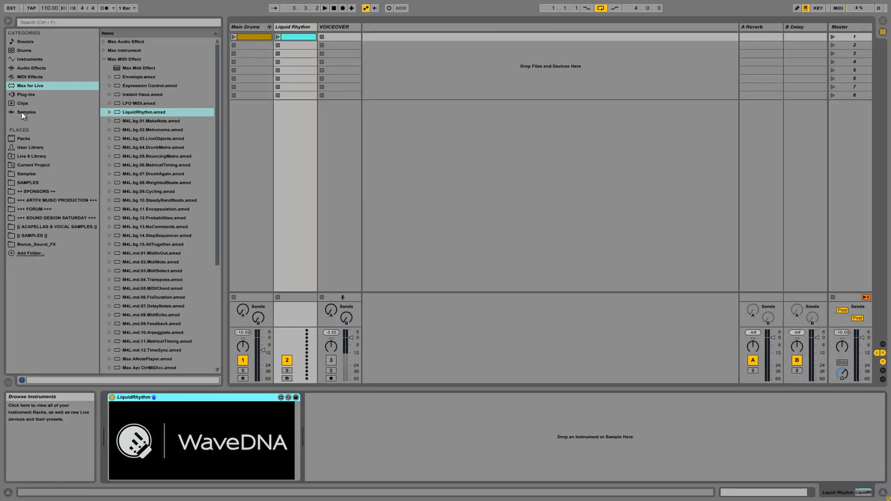
Step: Load the drum kit Hymned Kit 02.adg after the LiquidRhythm device on the Liquid Rhythm track
left_click(25, 50)
scroll(166, 110, "down", 15)
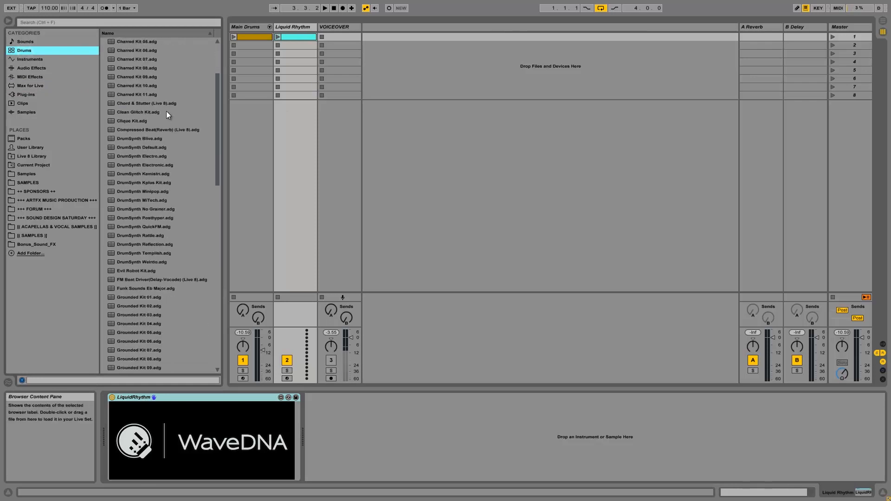
scroll(169, 111, "down", 8)
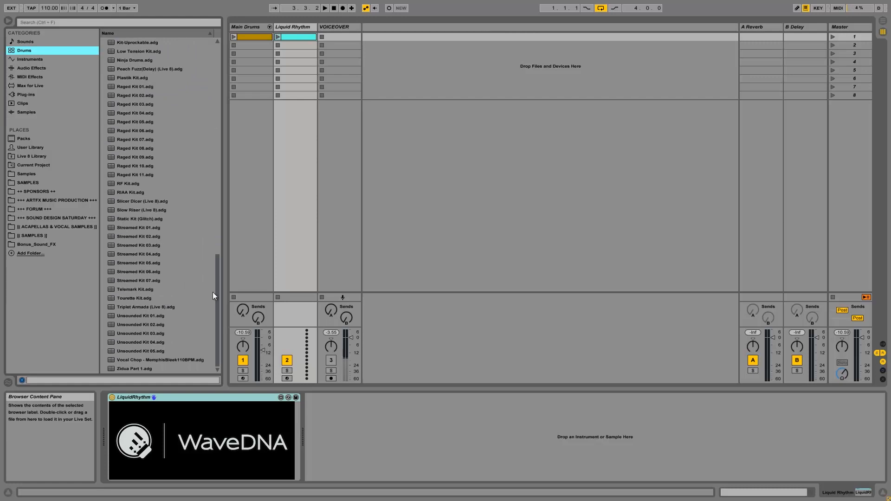
left_click_drag(216, 289, 238, 86)
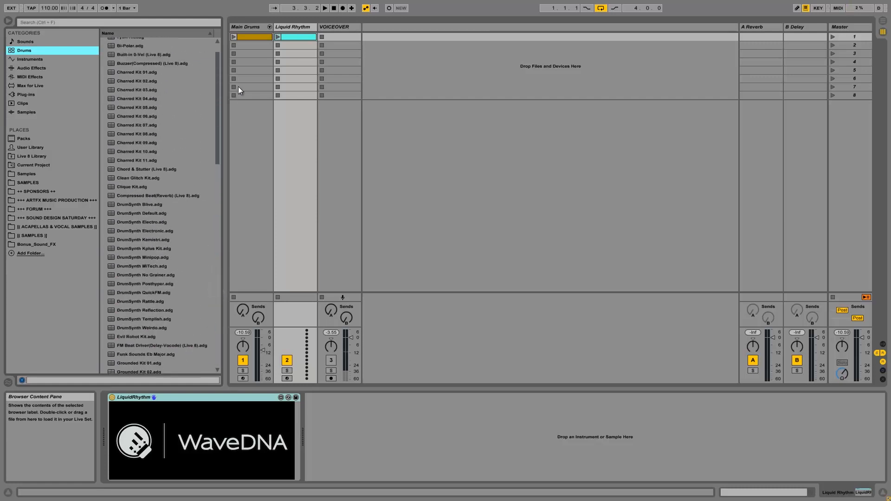
left_click(166, 304)
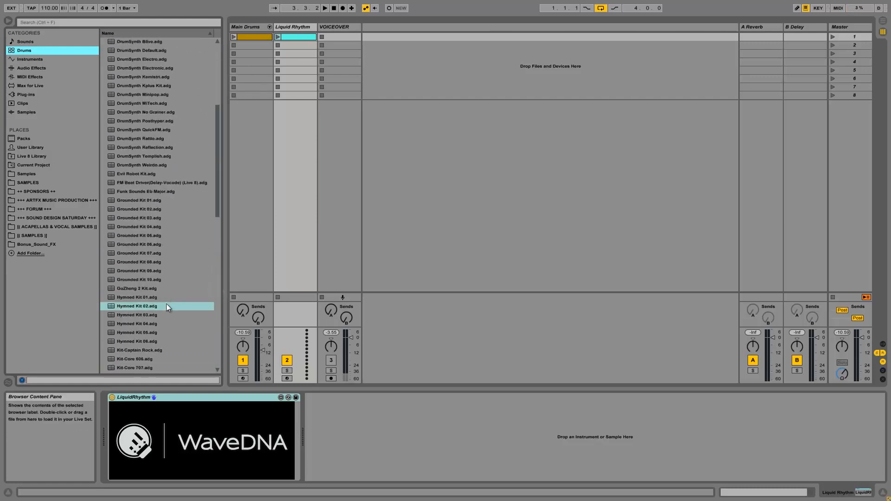
scroll(162, 299, "down", 2)
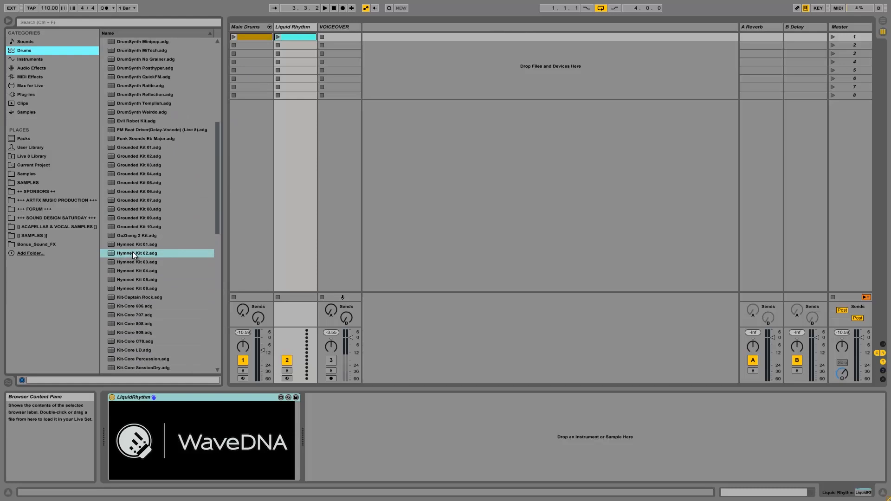
left_click_drag(130, 253, 503, 461)
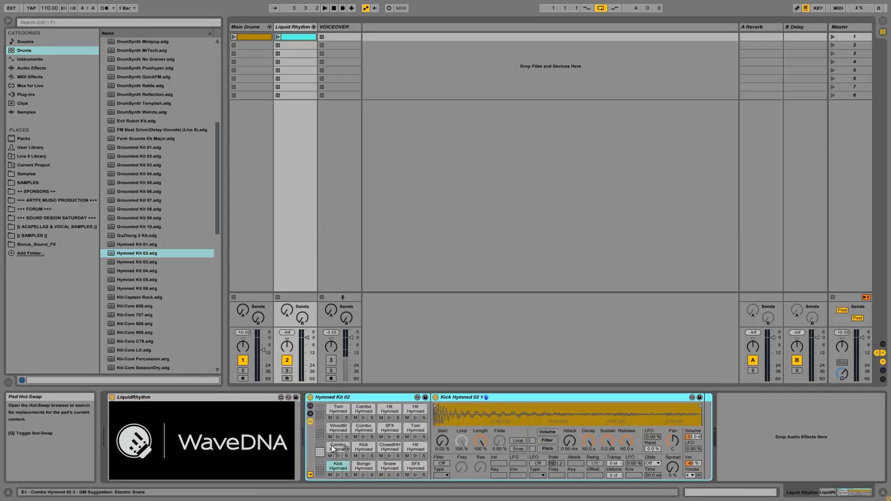
Step: Audition the eight pads in the two lowest rows of Hymned Kit 02, from the Kick to the Combo sound
left_click(337, 473)
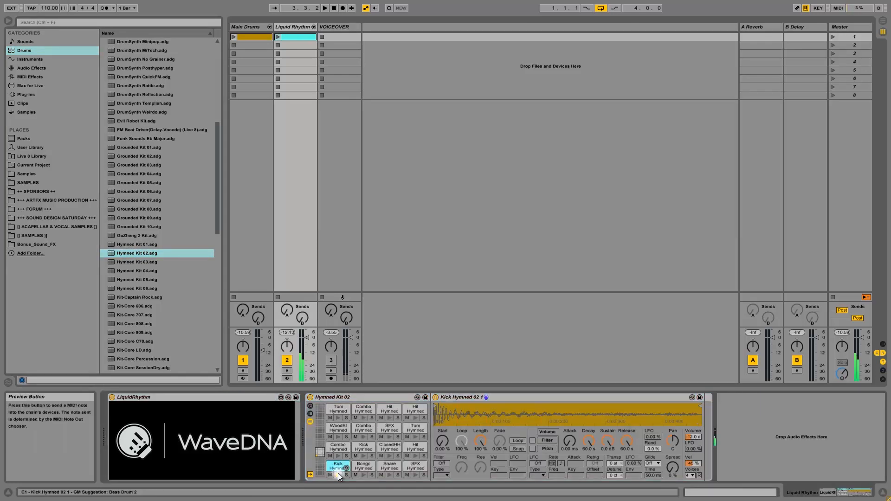
left_click(364, 474)
left_click(390, 474)
left_click(413, 474)
left_click(416, 455)
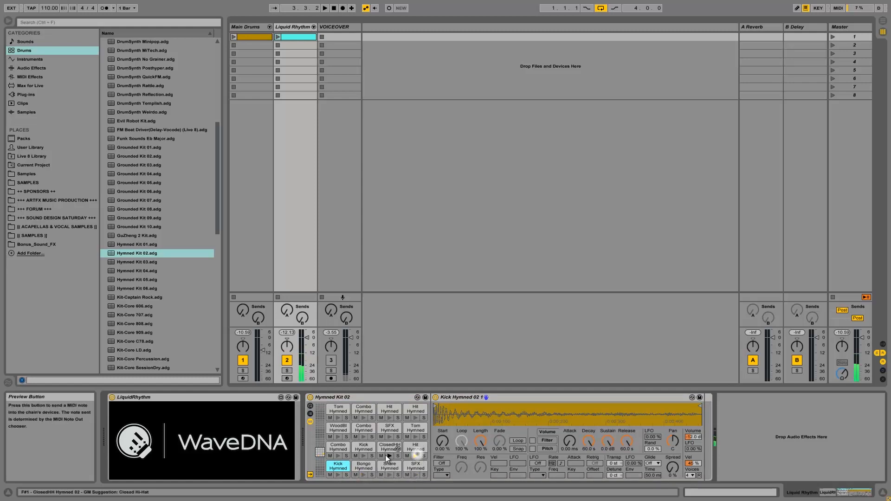
left_click(389, 455)
left_click(365, 457)
left_click(338, 456)
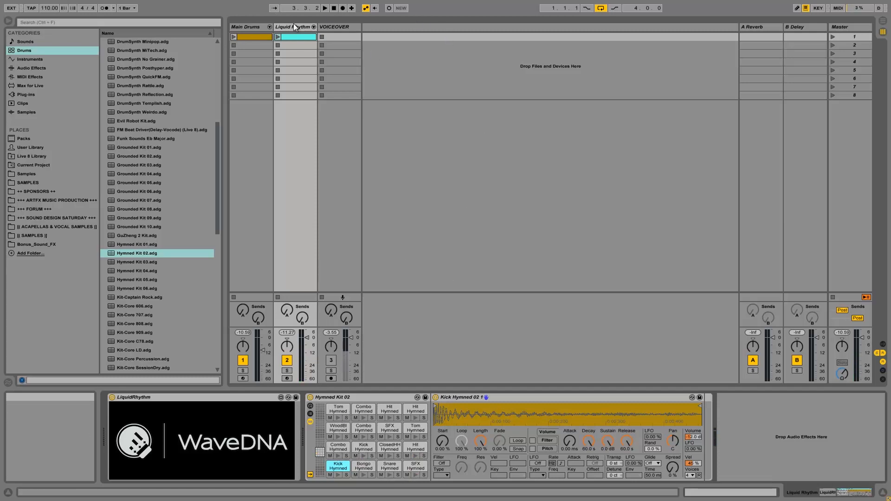
Step: Select the Liquid Rhythm clip, switch to Liquid Rhythm and look through the kit's note rows down to Kick Hymned 02 1
left_click(291, 35)
left_click_drag(295, 354, 339, 196)
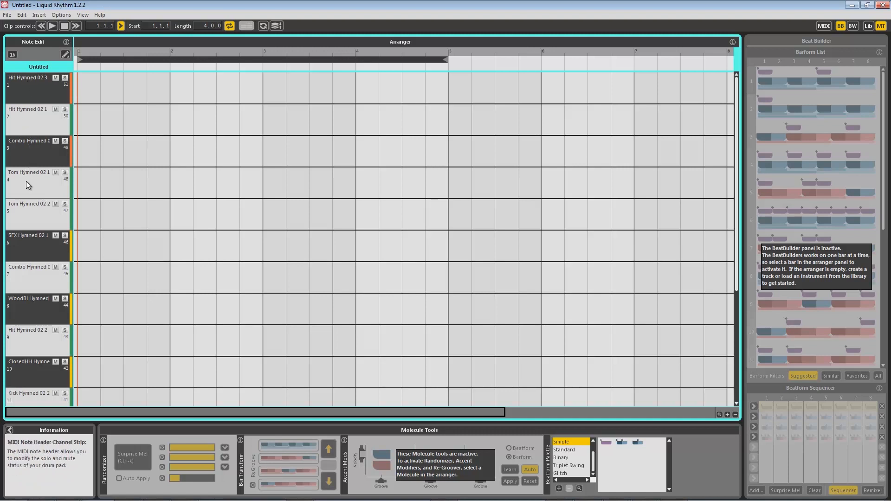
scroll(21, 199, "down", 1)
scroll(21, 224, "down", 3)
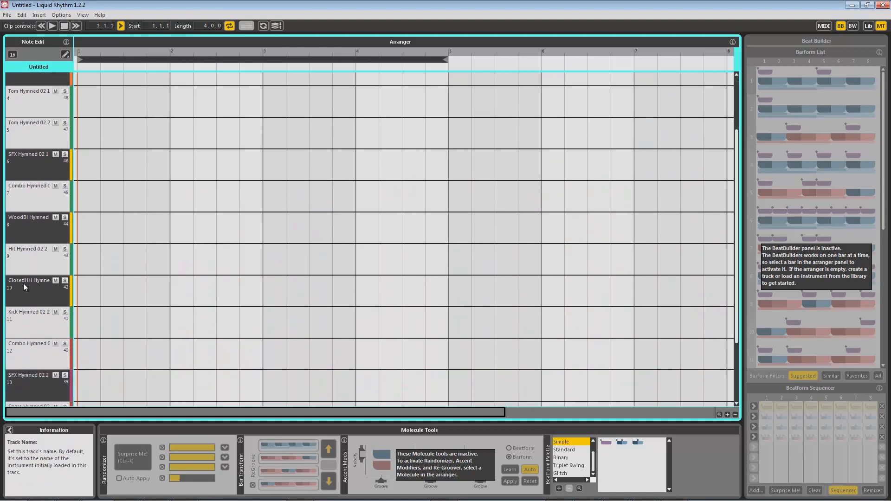
scroll(28, 310, "down", 2)
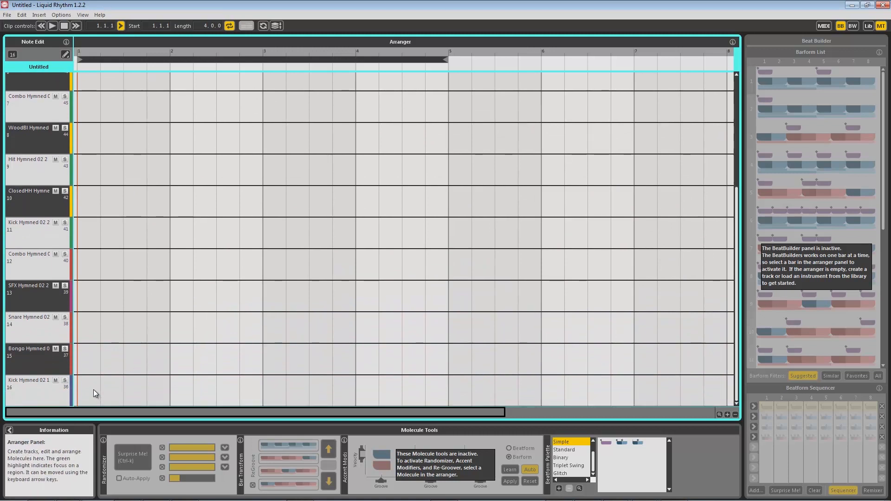
Step: Select bars 1 to 4 of the Kick Hymned 02 1 row and try barform 4, finally filling them with suggested barform 2
double_click(82, 384)
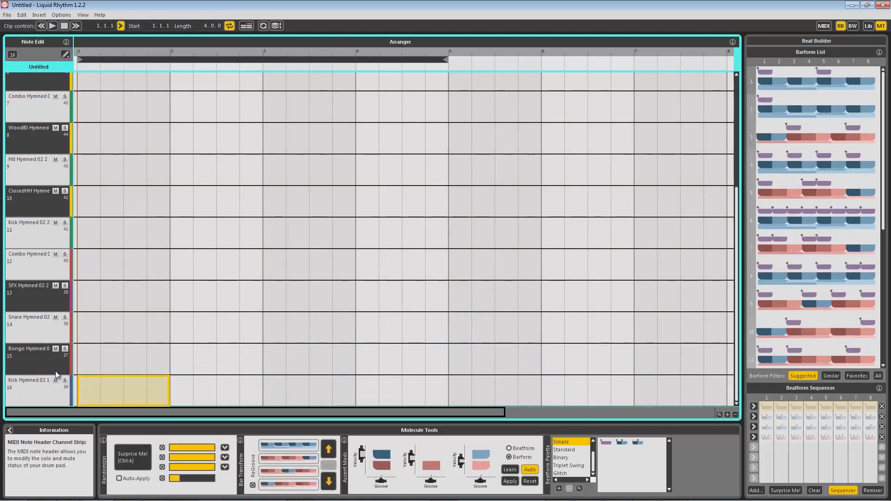
left_click(434, 390, "shift")
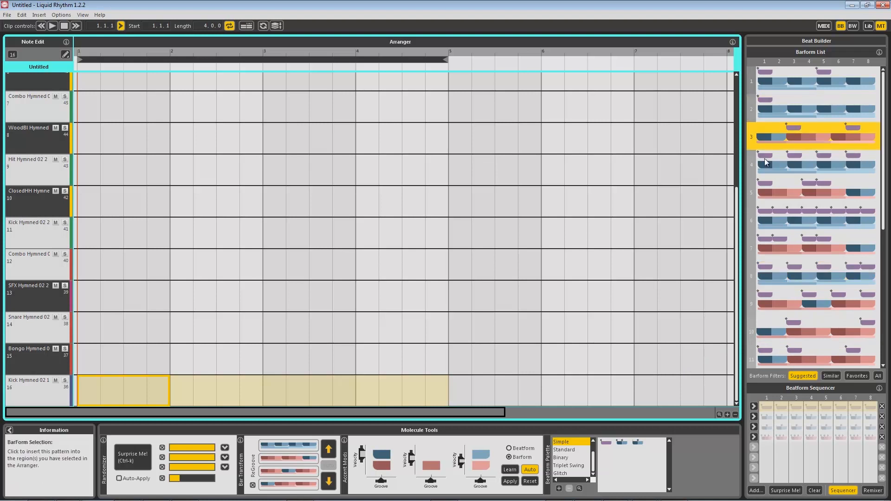
left_click(796, 154)
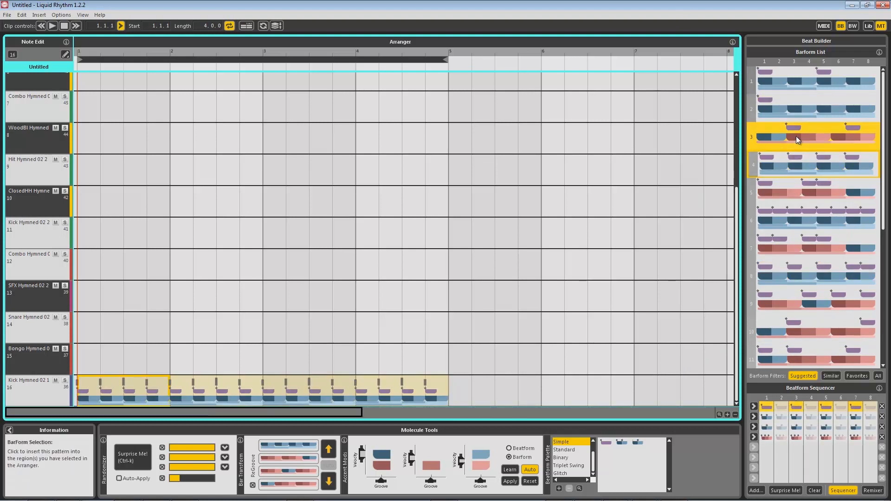
left_click(784, 99)
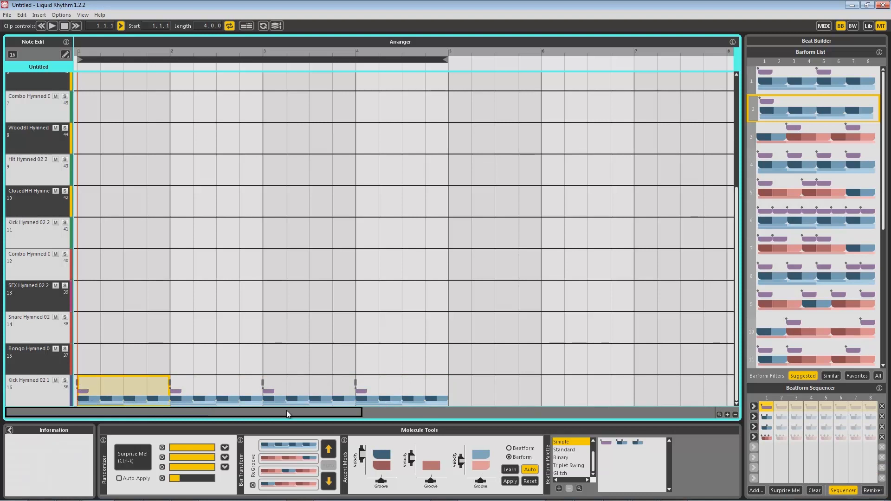
Step: Switch to Ableton Live to check the kick notes in the Liquid Rhythm clip, and return to Liquid Rhythm
mouse_move(330, 500)
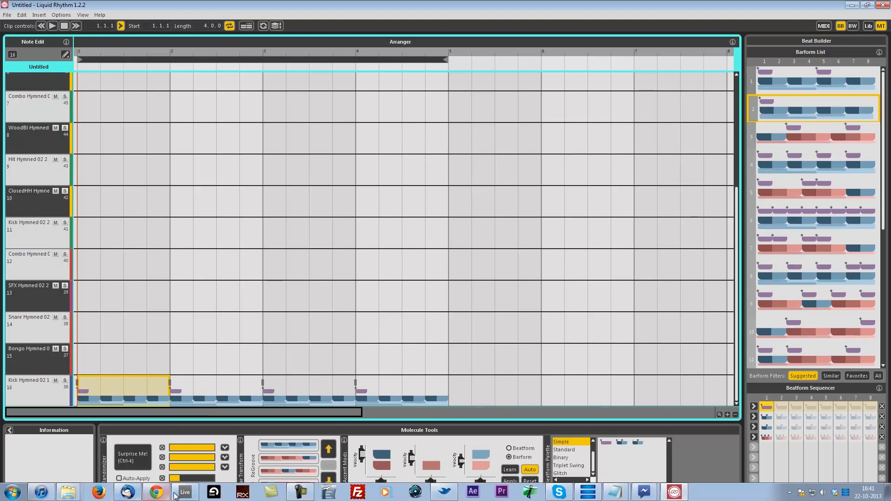
left_click(181, 494)
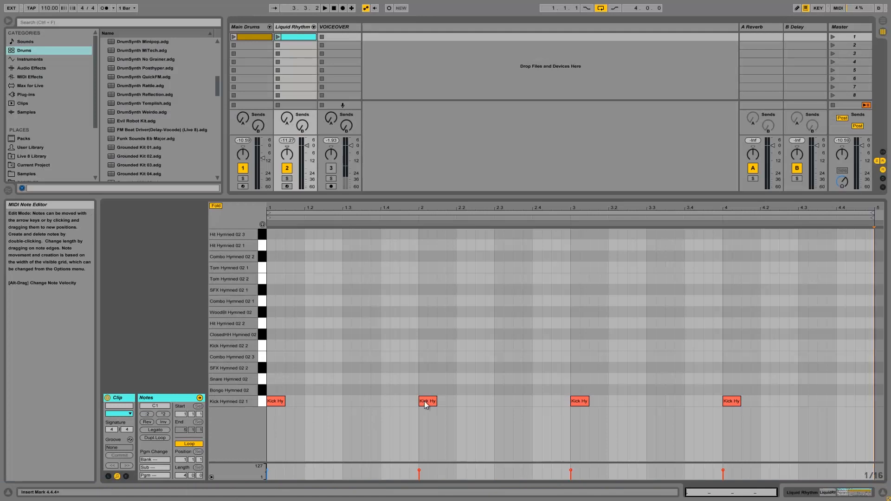
left_click(727, 402)
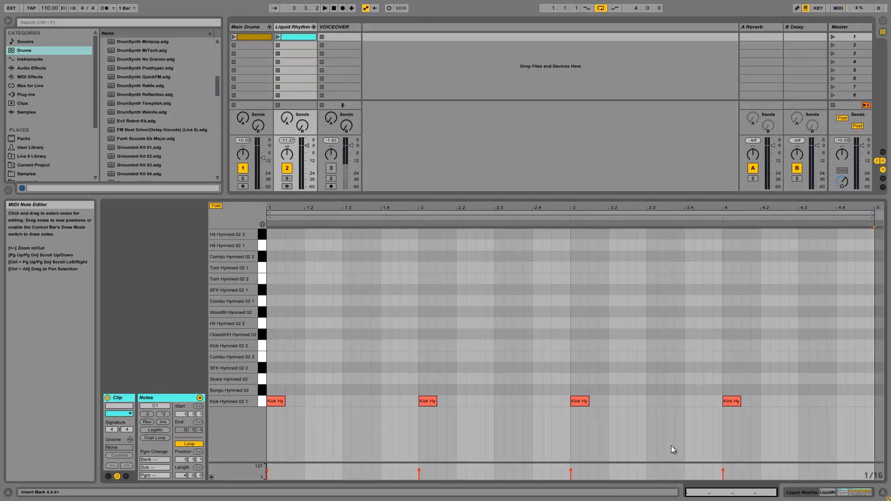
key("alt+Tab")
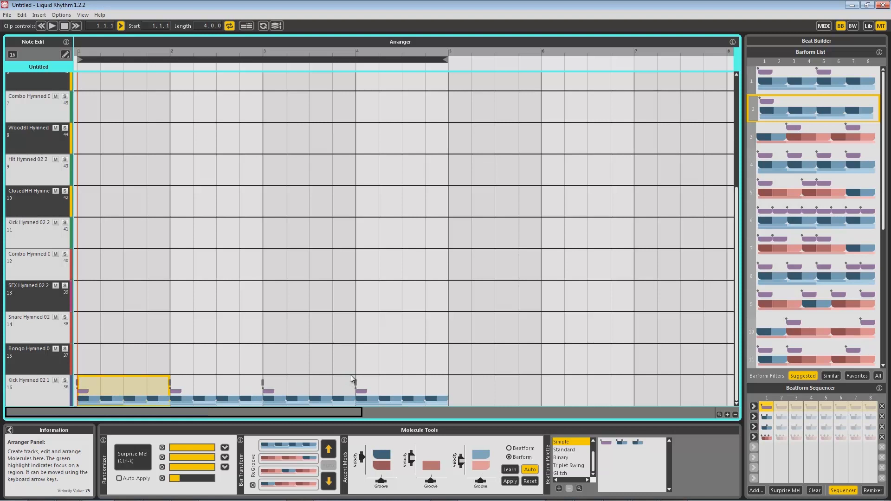
Step: With the clip playing, move the four kick bars to the Bongo row and replace their pattern with suggested barform 11
left_click(54, 25)
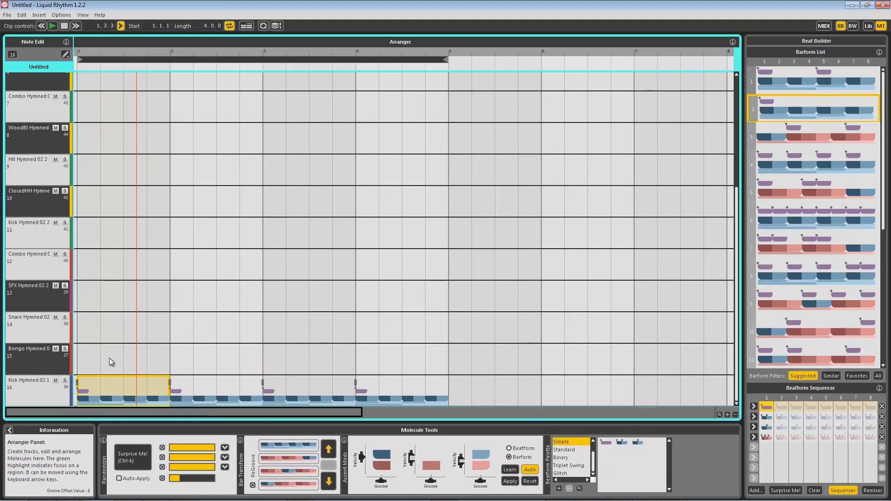
left_click(377, 383)
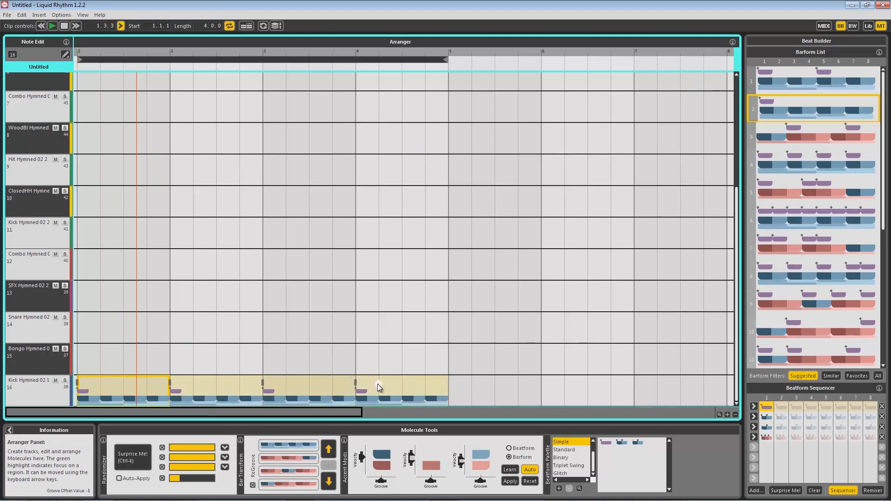
left_click_drag(88, 386, 88, 354)
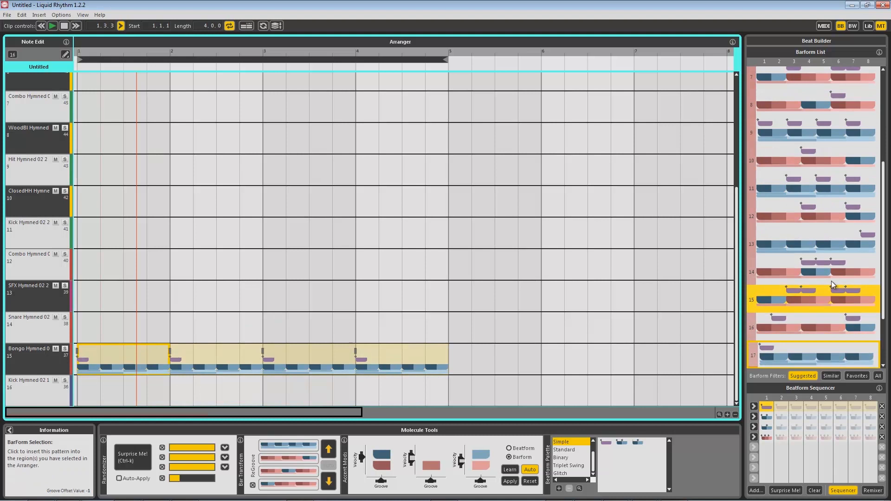
left_click(804, 182)
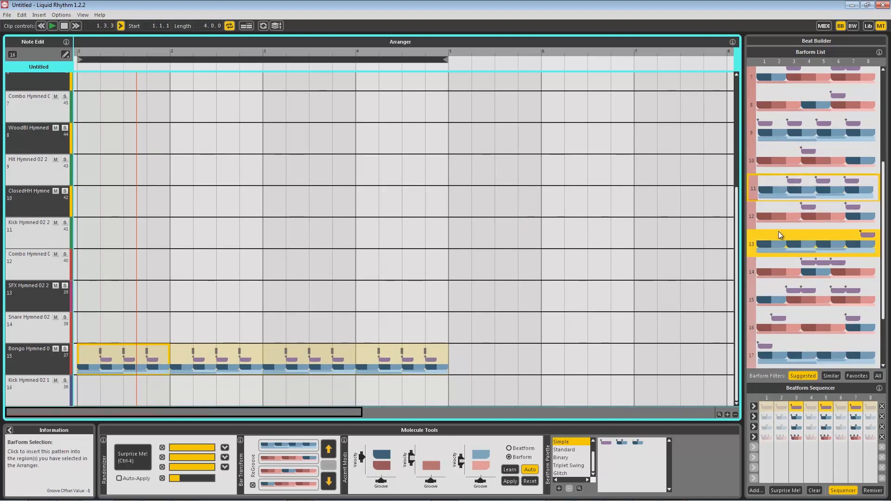
Step: Change steps 3, 5 and 7 of the four bongo bars to the third-row beatform in the Beatform Sequencer
left_click(797, 428)
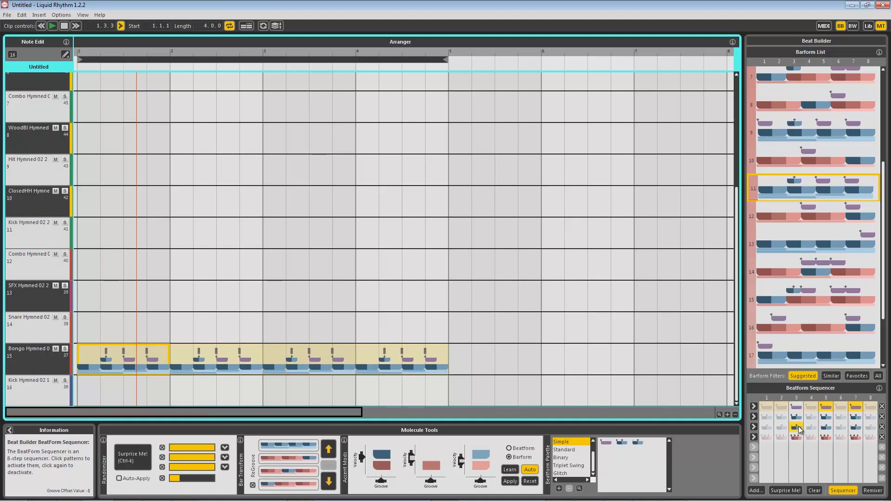
left_click(855, 429)
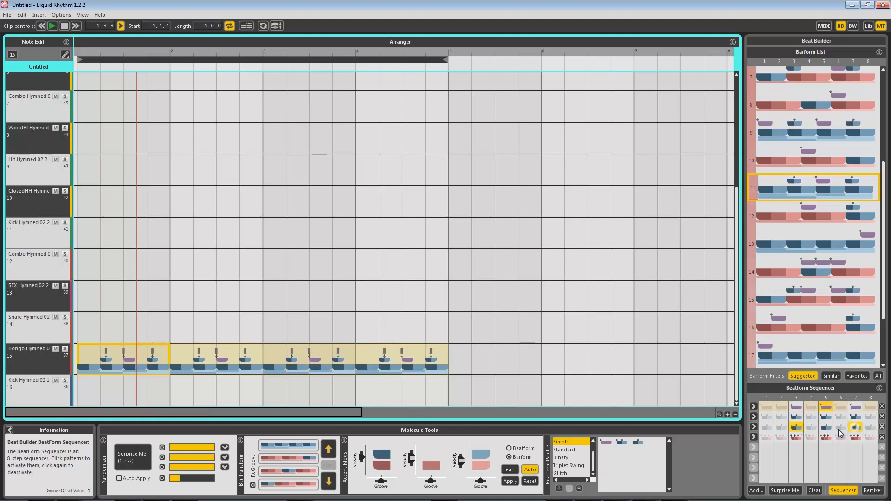
left_click(832, 430)
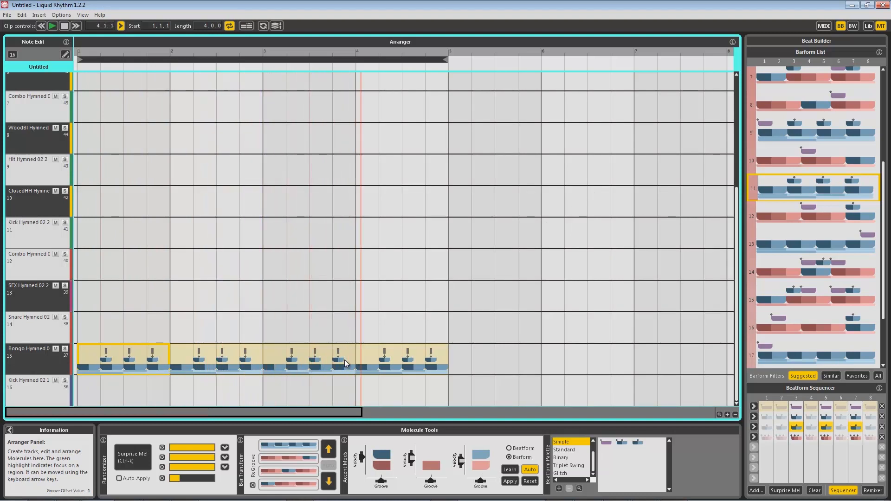
Step: Add a hit at step 8 of bongo bar 4 only, trying the third-row beatform and settling on the second-row one
left_click(444, 357)
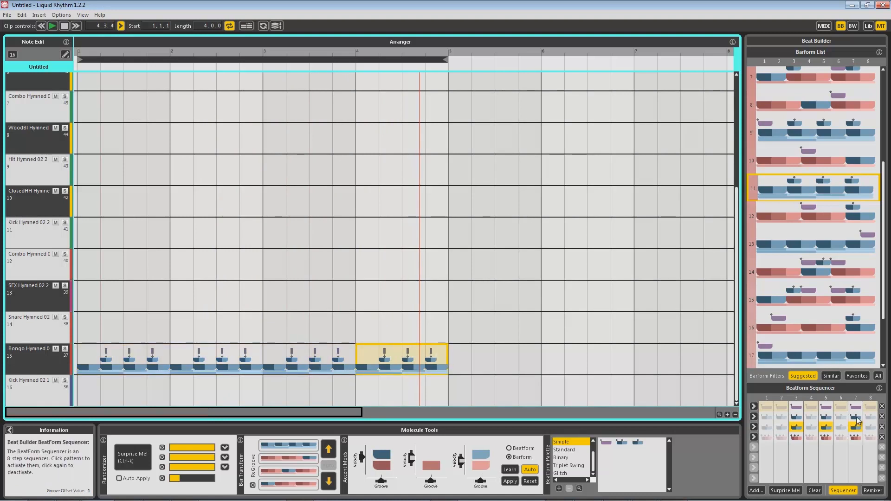
left_click(871, 428)
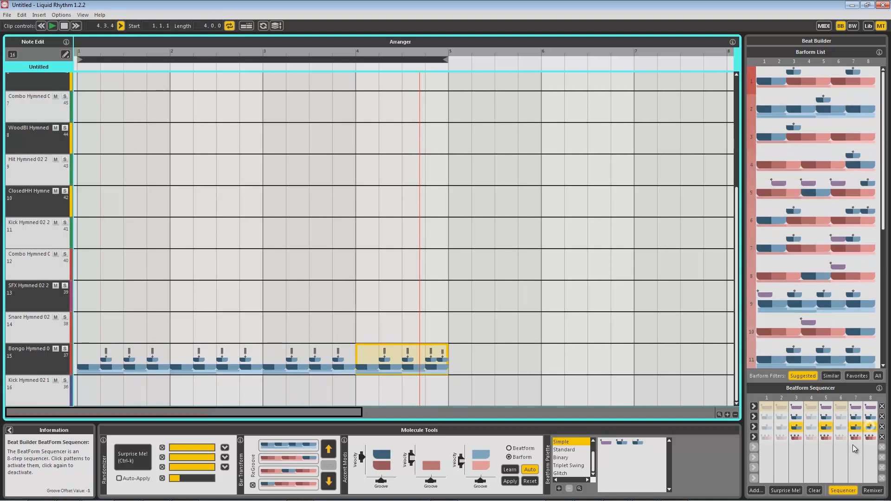
left_click(871, 417)
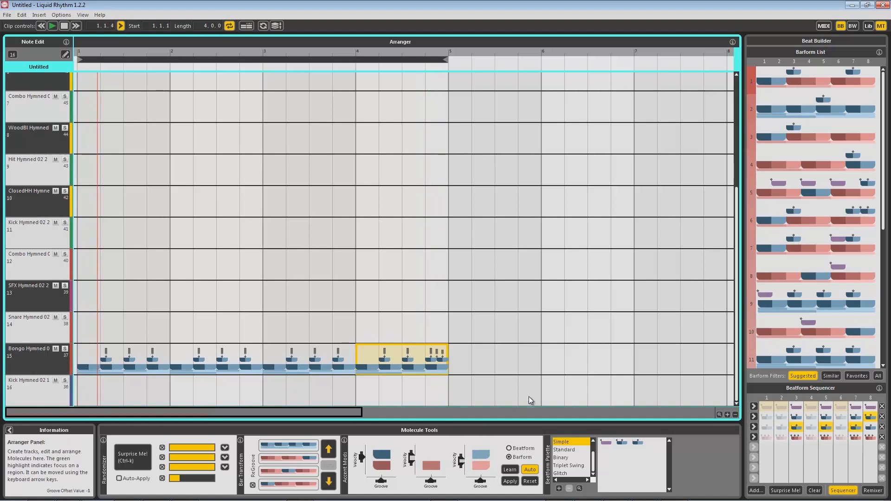
Step: Switch to Ableton Live, play the Main Drums clip together with the Liquid Rhythm clip, and show the Liquid Rhythm track's device chain
mouse_move(576, 499)
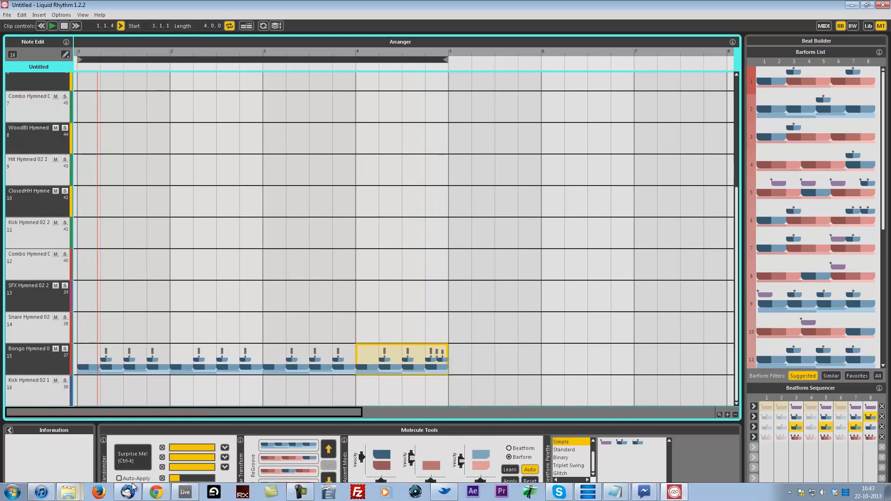
left_click(185, 492)
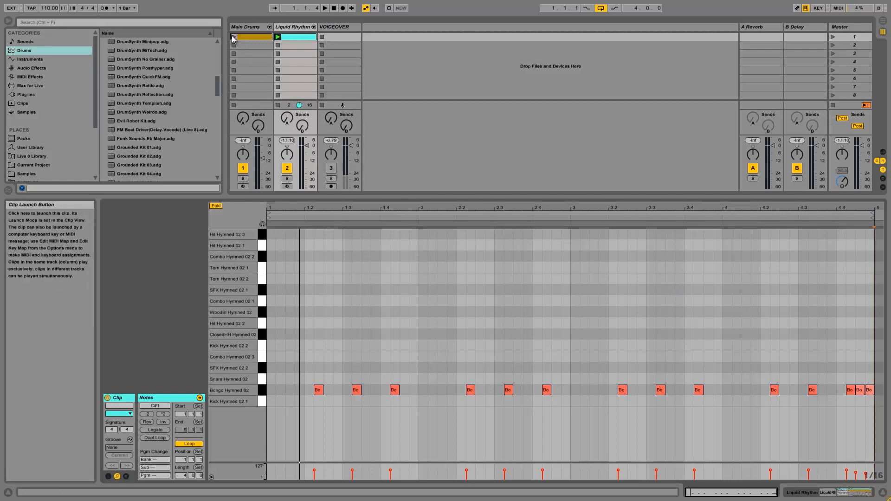
left_click(259, 39)
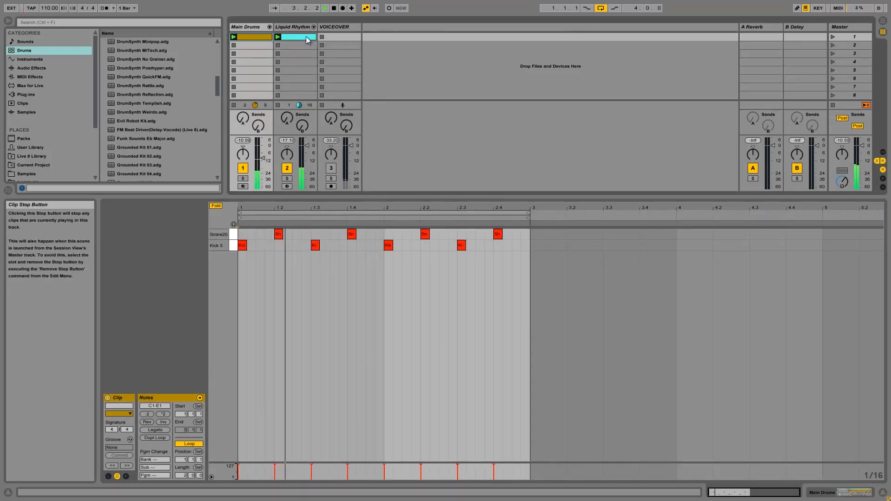
left_click(305, 36)
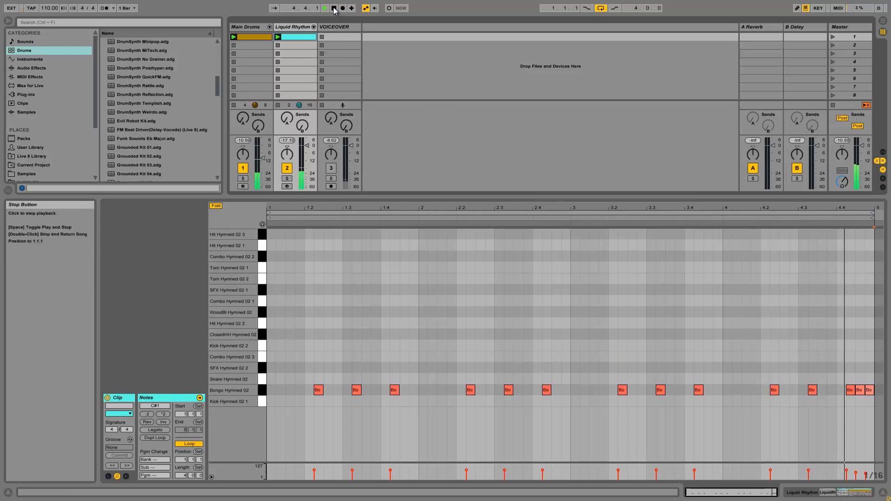
left_click(822, 497)
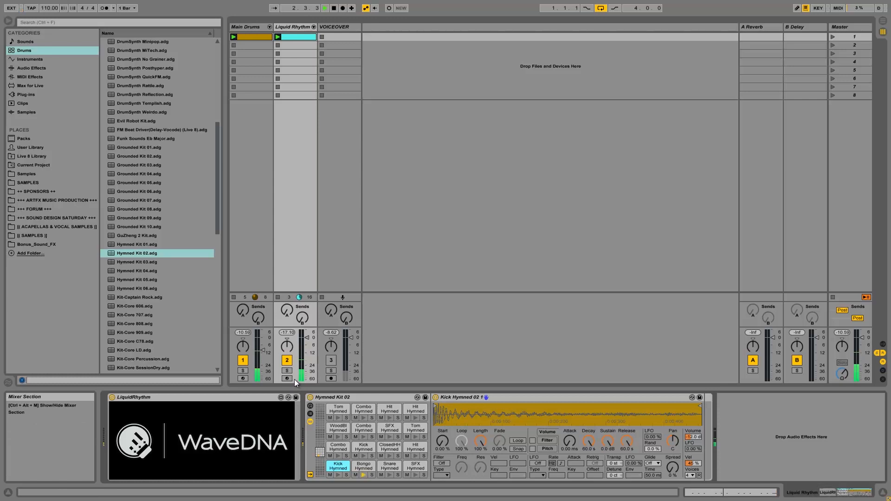
Step: Stop the clip in Liquid Rhythm and the transport in Ableton Live, and return to Liquid Rhythm
key("alt+Tab")
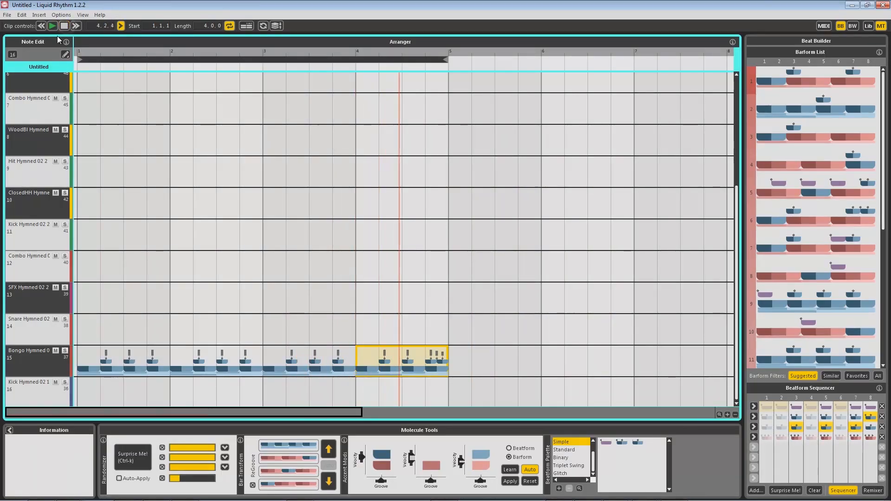
left_click(65, 27)
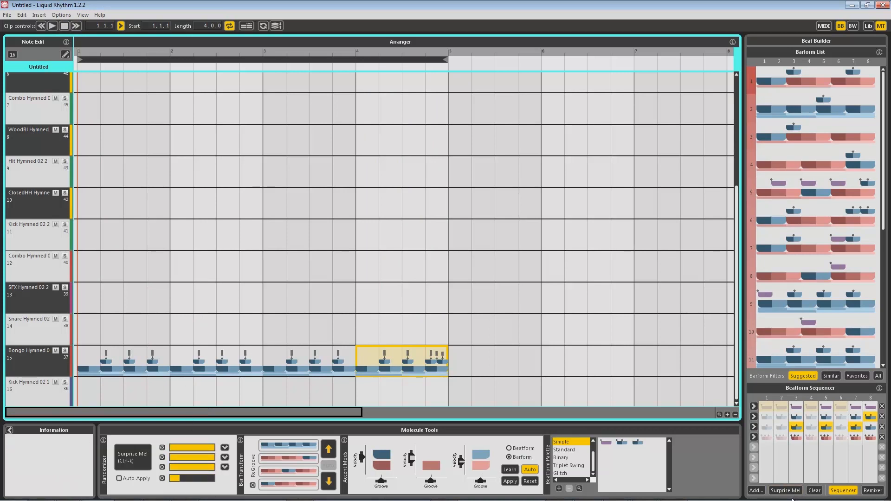
key("alt+Tab")
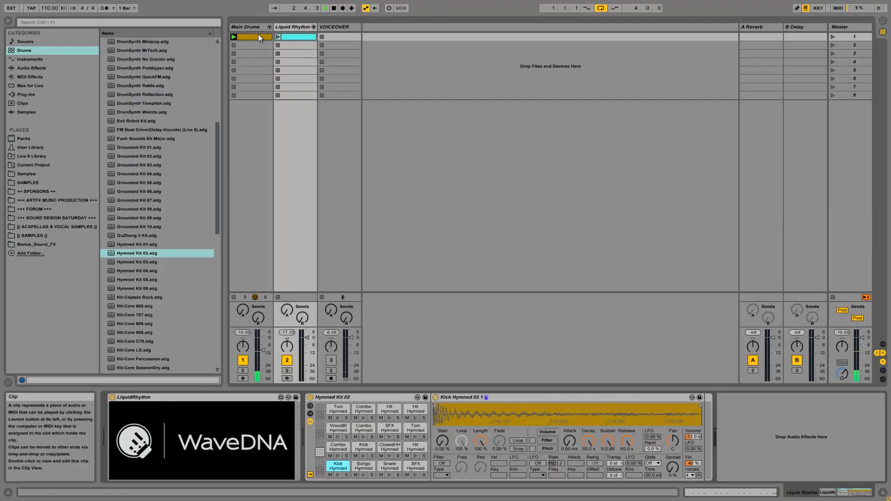
left_click(332, 8)
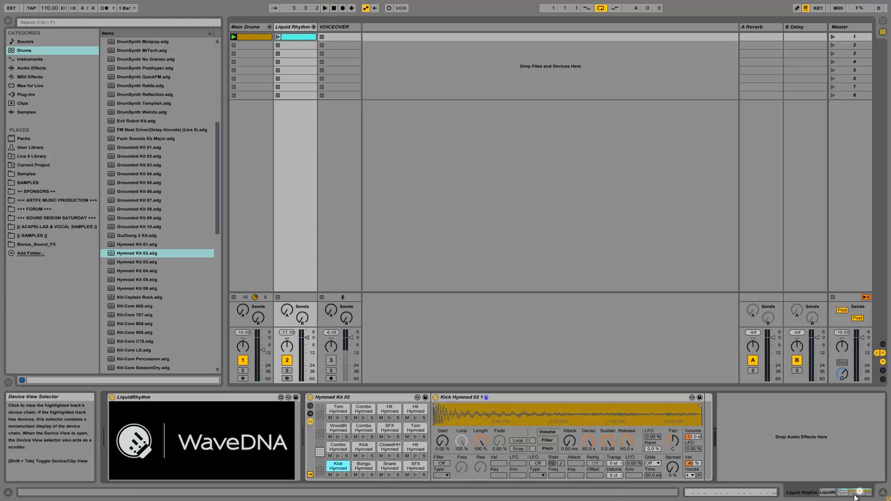
left_click(211, 393)
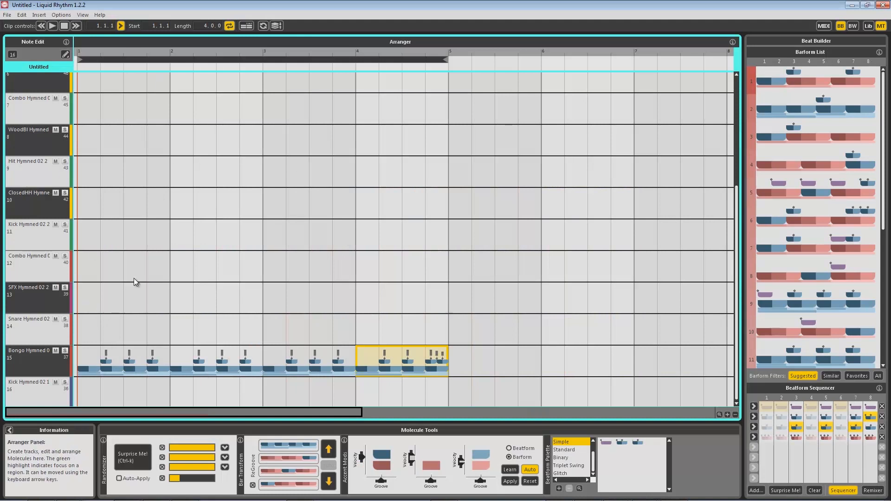
Step: Insert suggested barform 5 into bars 1 and 3 of the SFX Hymned 02 2 row
left_click(86, 296)
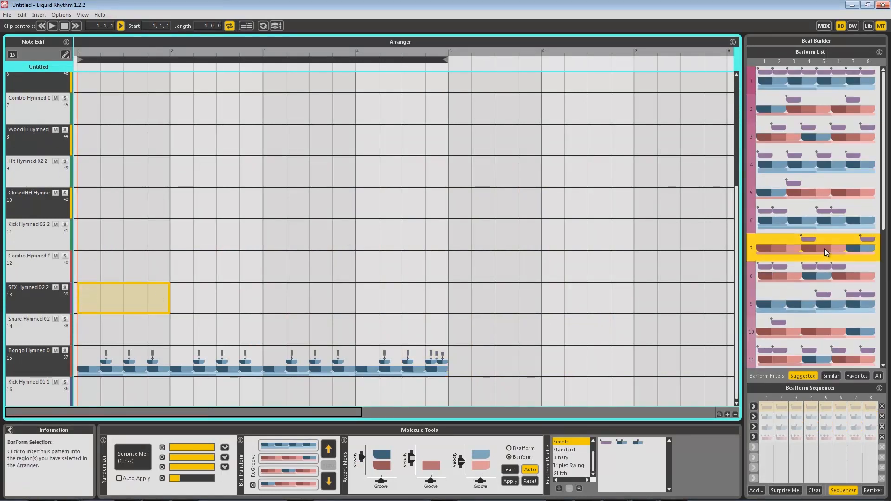
left_click(815, 186)
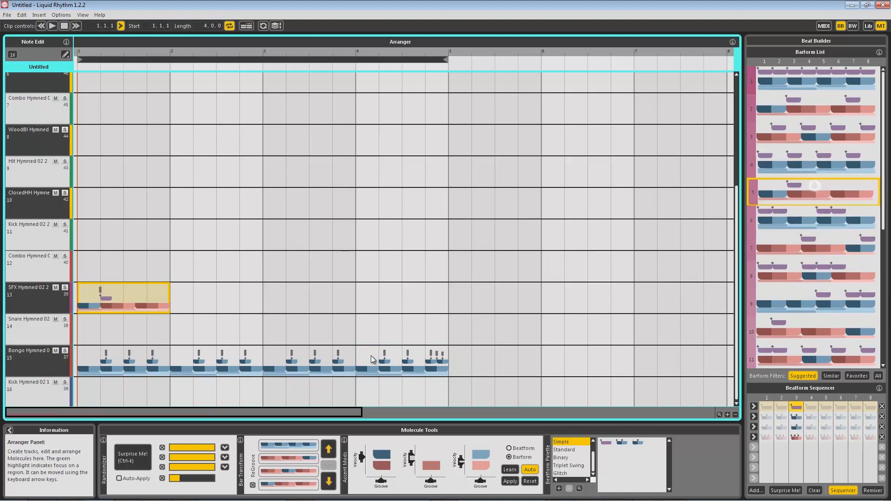
left_click(353, 299)
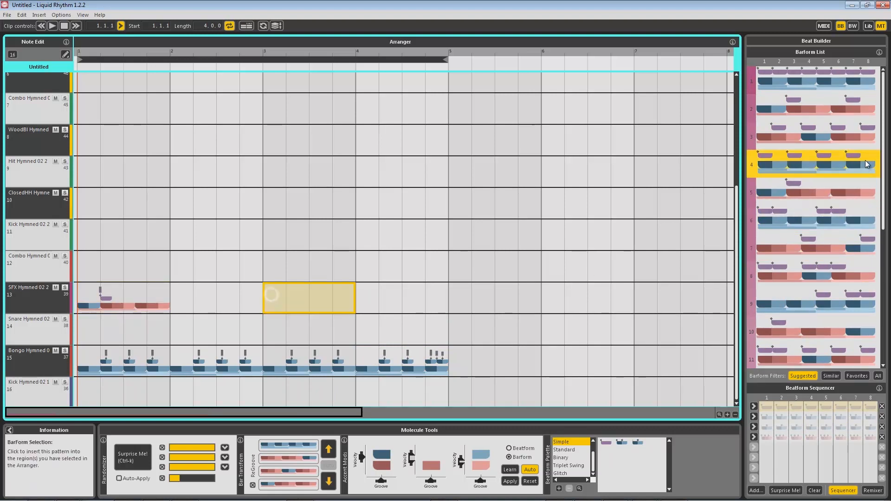
left_click(830, 185)
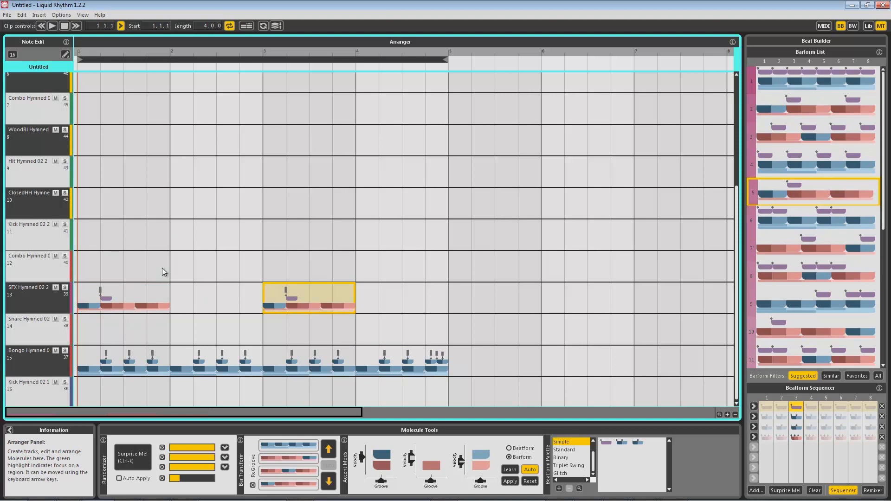
Step: Insert suggested barform 4 into bars 2 and 4 of Combo Hymned row 12 and across bars 1 to 4 of the ClosedHH row
left_click(175, 262)
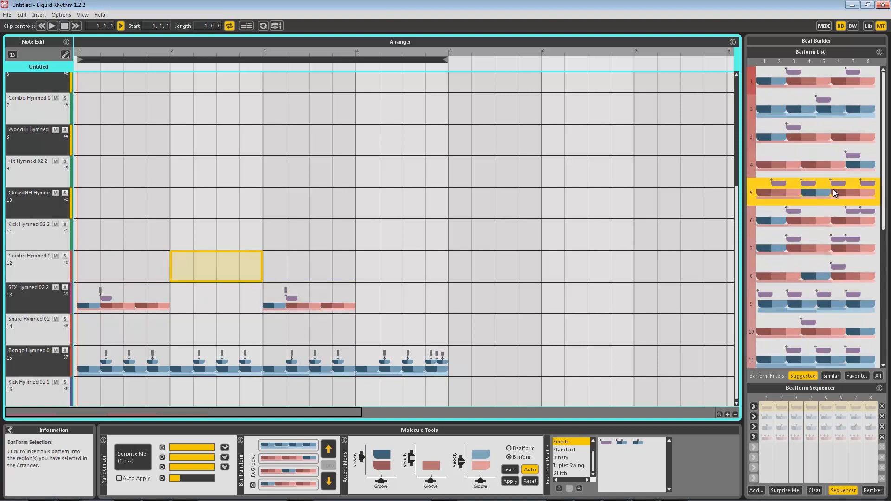
left_click(829, 158)
left_click(366, 269)
left_click(798, 157)
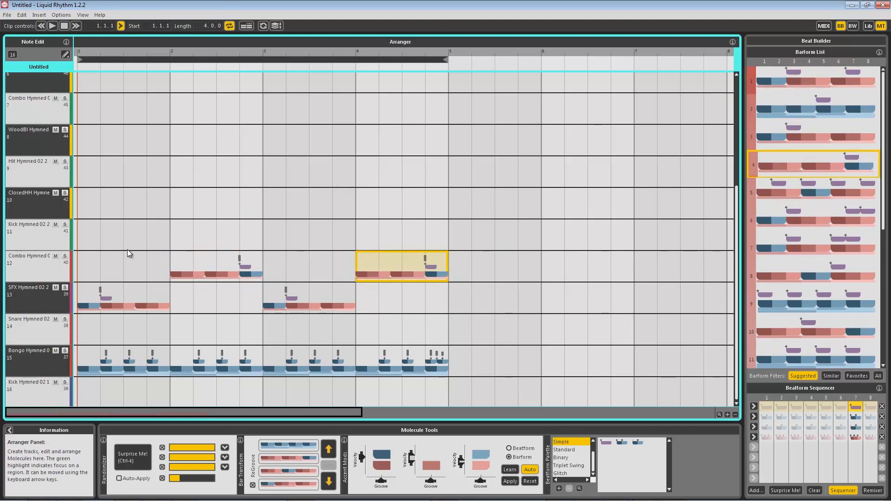
left_click_drag(86, 200, 397, 197)
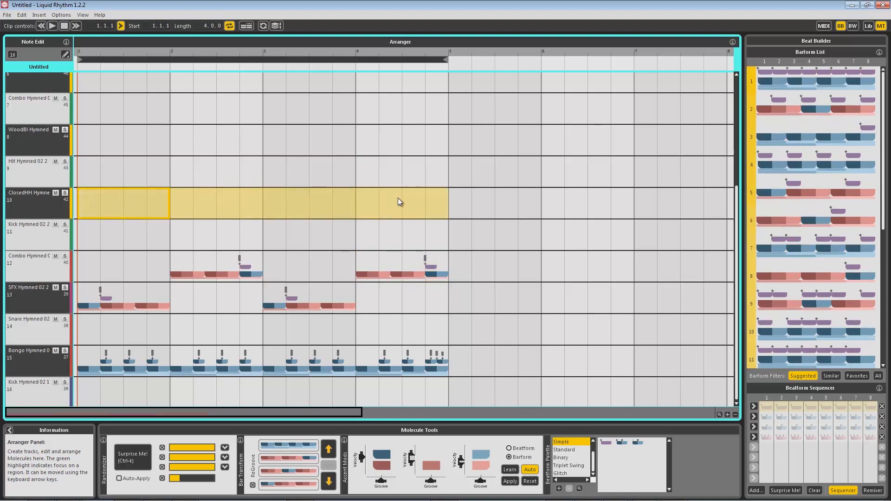
left_click(805, 157)
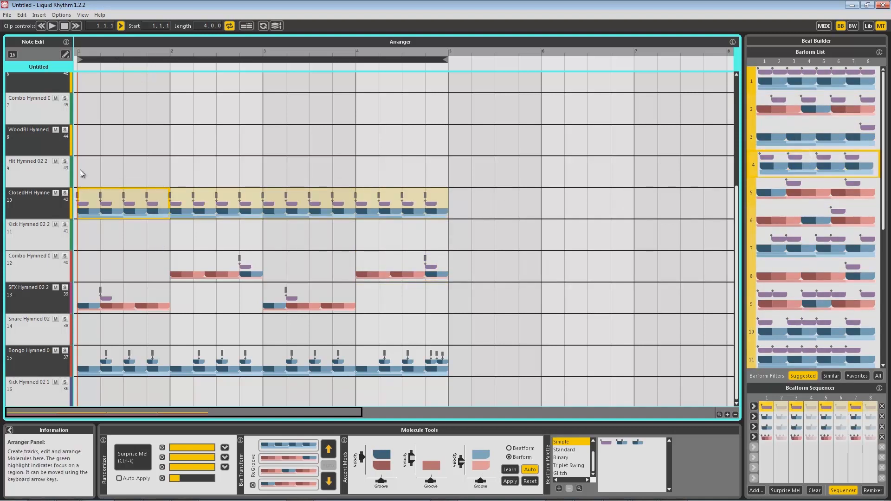
Step: Insert suggested barform 3 into bars 1 and 3 of the Hit Hymned 02 2 row
left_click(105, 173)
left_click(828, 127)
left_click(286, 165)
left_click(826, 128)
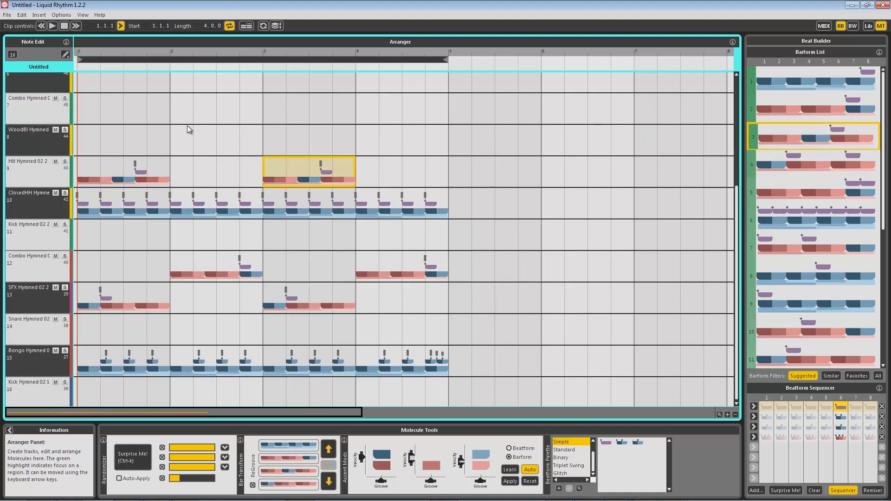
Step: Insert suggested barform 6 into bars 2 and 4 of the WoodBl Hymned row
left_click(178, 136)
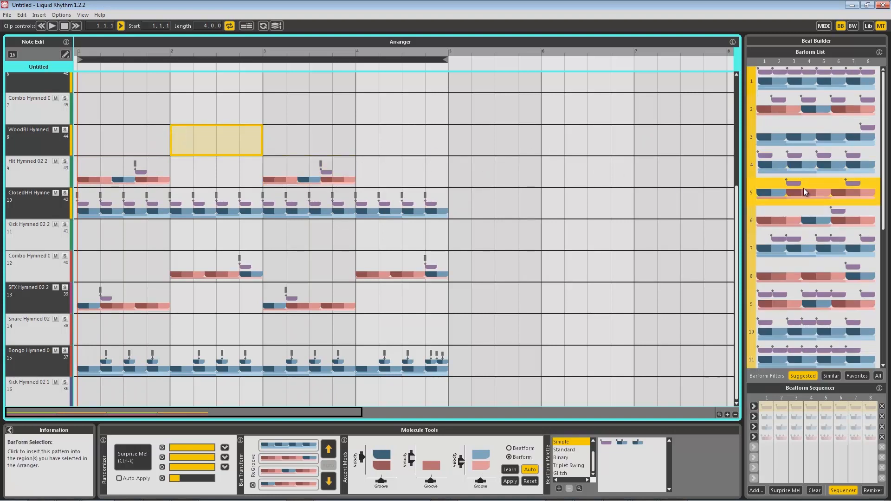
left_click(799, 214)
left_click(369, 139)
left_click(820, 218)
Step: Insert suggested barform 14 into bars 1 and 3 of the SFX Hymned 02 1 row
scroll(389, 175, "up", 5)
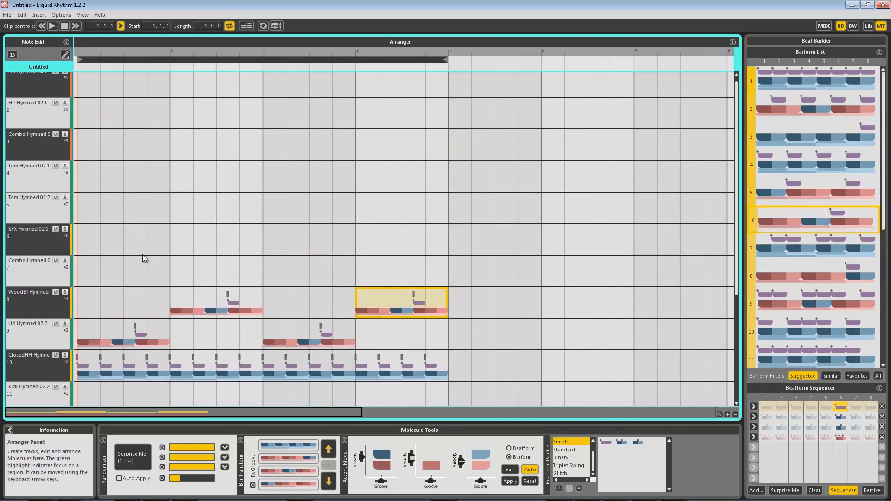
left_click(83, 230)
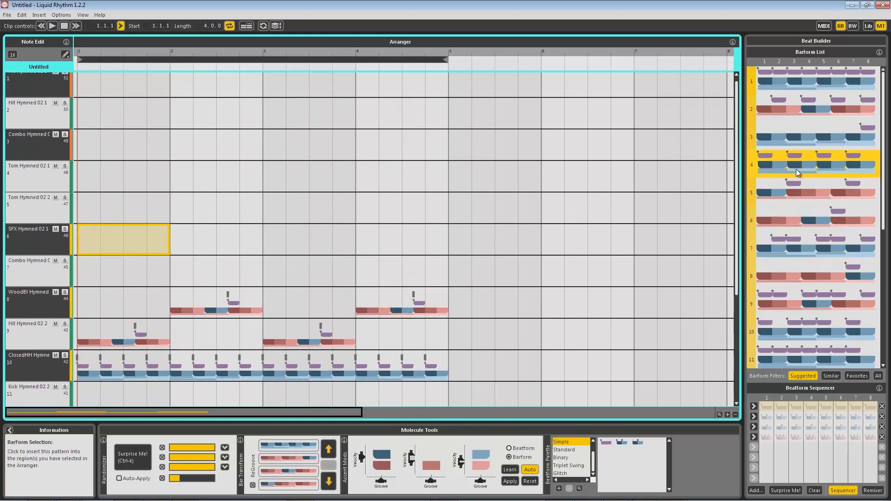
scroll(790, 302, "down", 3)
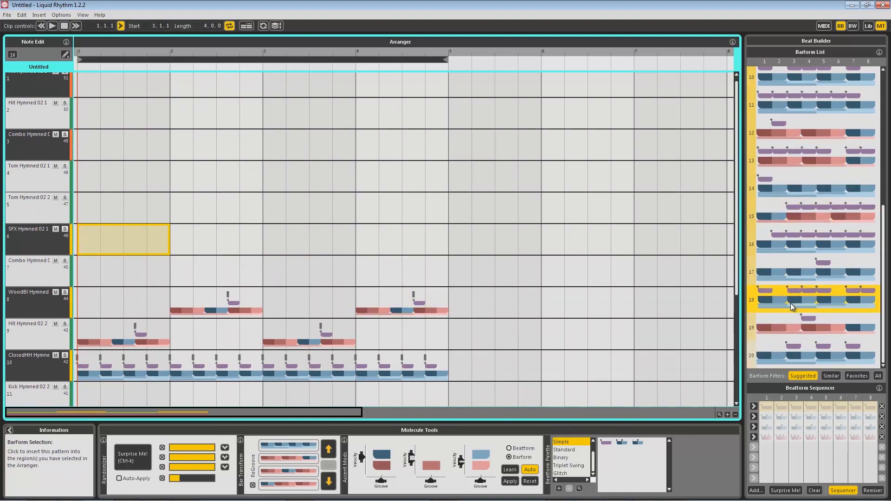
left_click(788, 181)
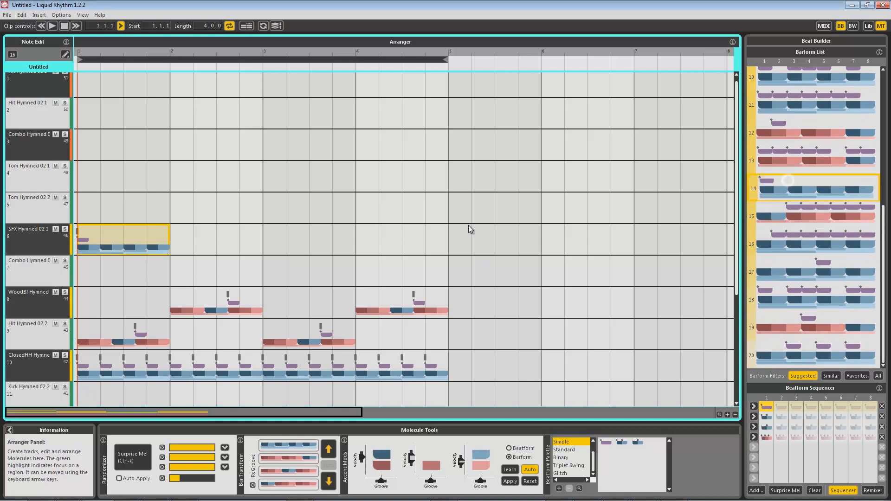
left_click(263, 232)
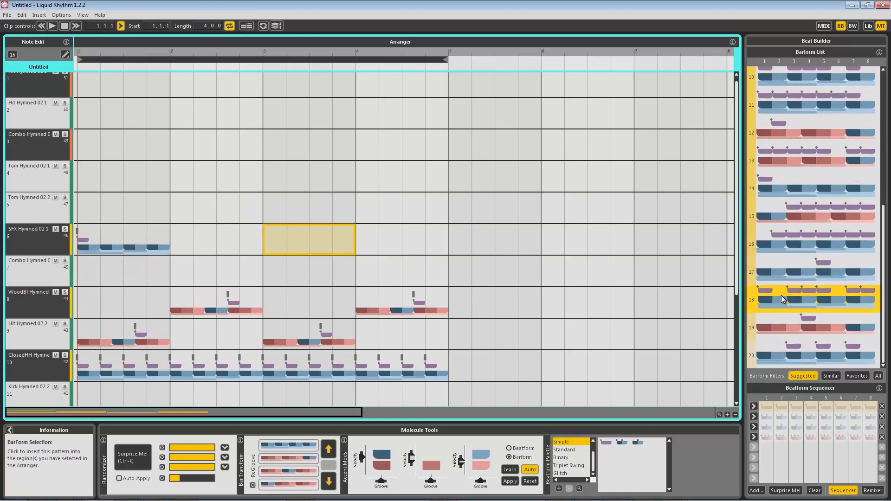
left_click(779, 172)
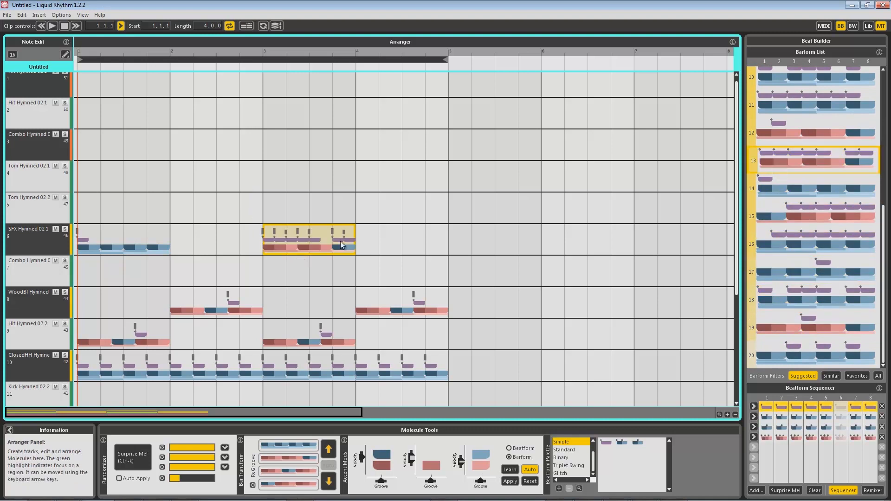
left_click(787, 178)
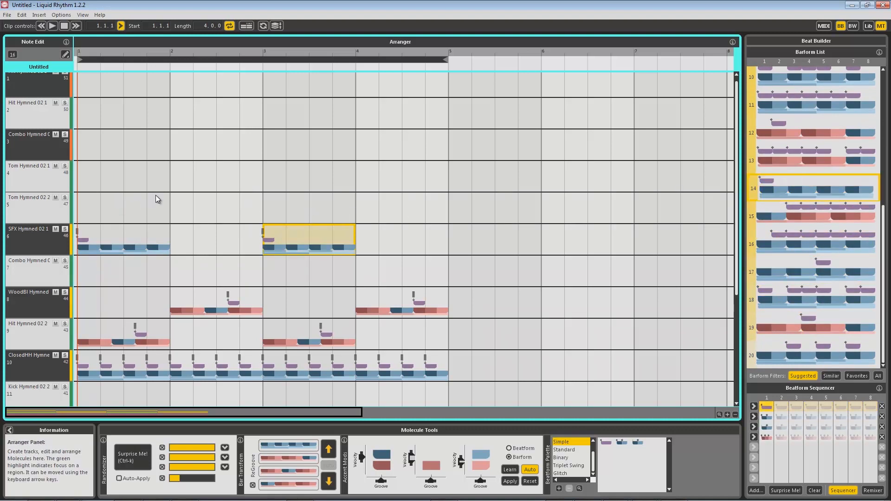
Step: Insert suggested barform 1 into bar 1 and barform 5 into bar 3 of the Tom Hymned 02 1 row
left_click(190, 173)
left_click(105, 174)
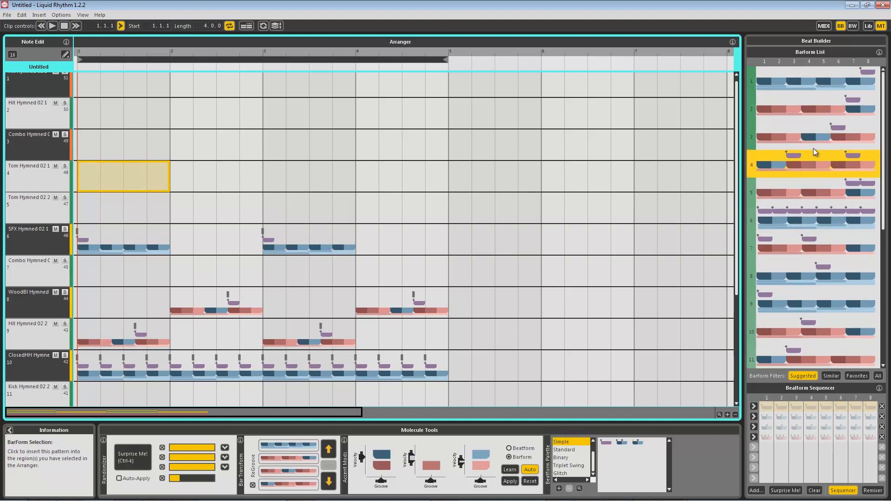
left_click(822, 106)
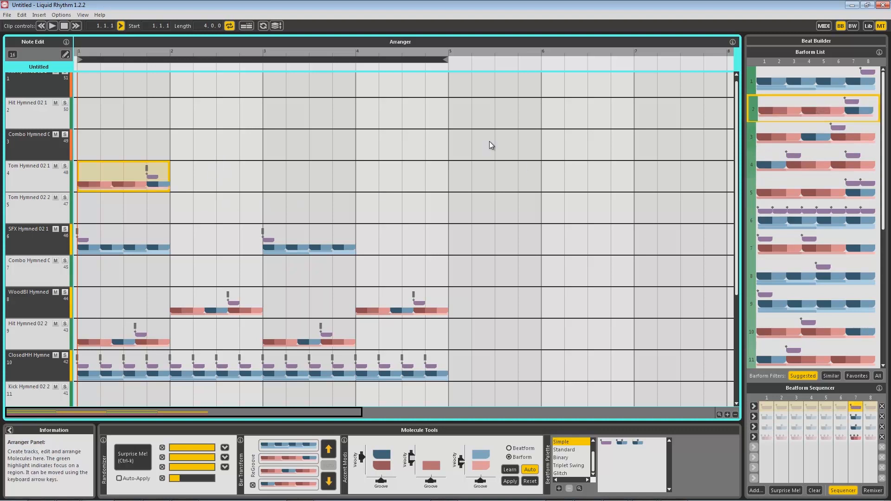
left_click(784, 75)
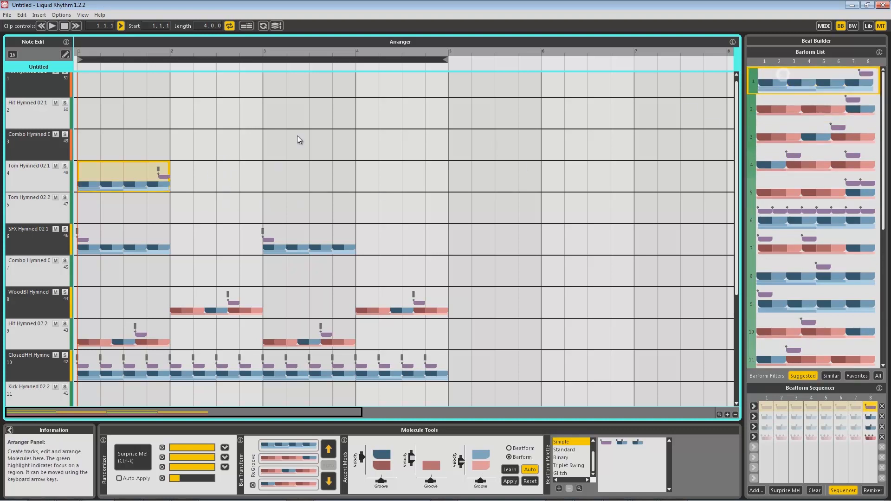
left_click(271, 181)
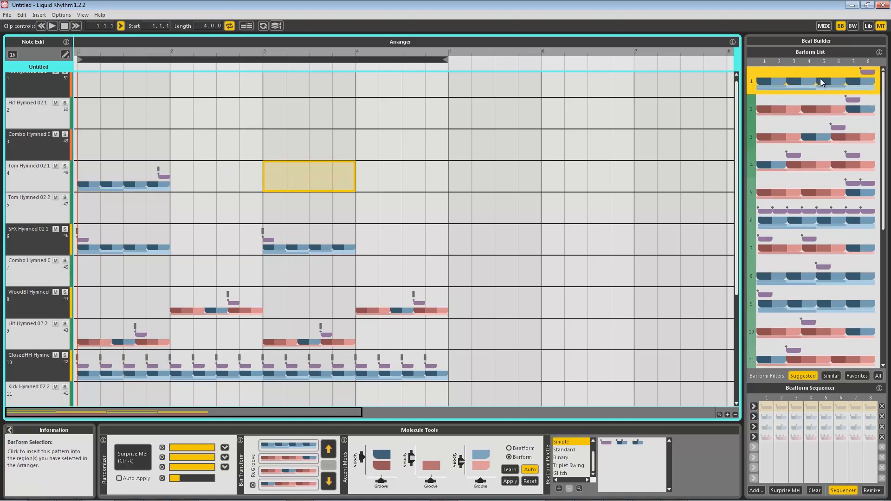
left_click(802, 181)
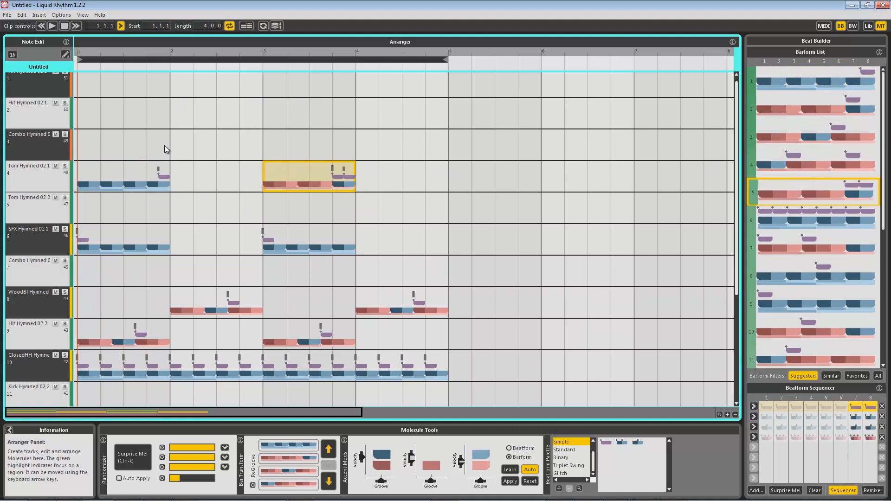
Step: Insert suggested barform 4 into bars 2 and 4 of Combo Hymned row 3
left_click(178, 137)
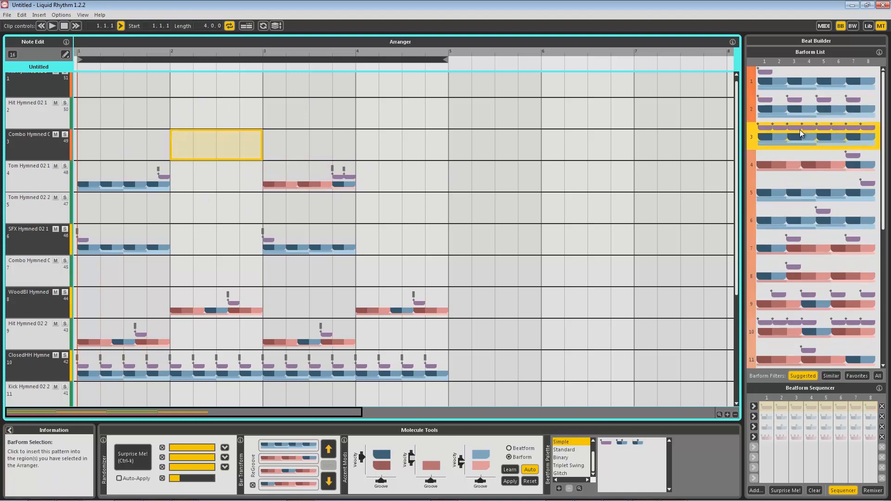
left_click(799, 157)
left_click(358, 138)
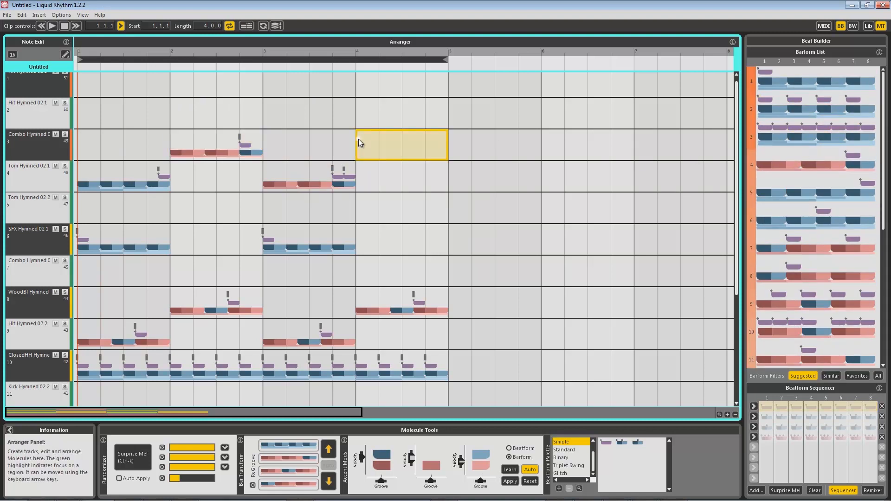
left_click(812, 164)
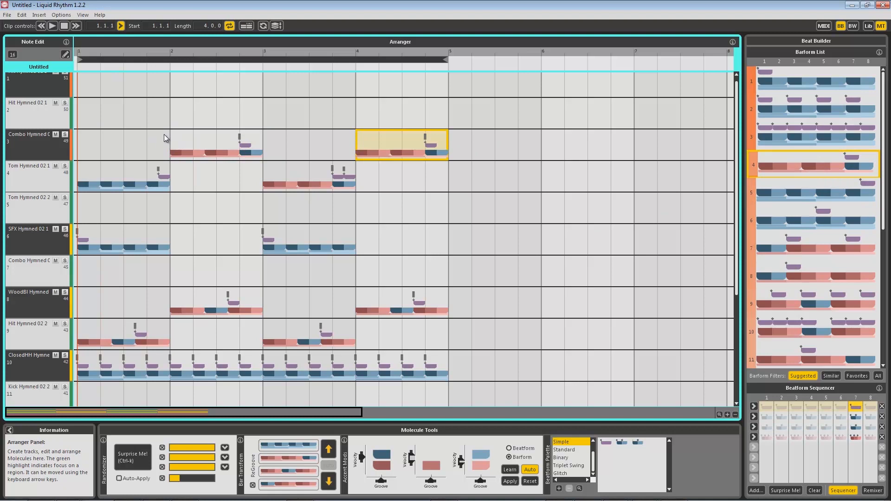
Step: Insert suggested barform 6 across bars 1 to 4 of the Hit Hymned 02 3 row
scroll(130, 126, "up", 1)
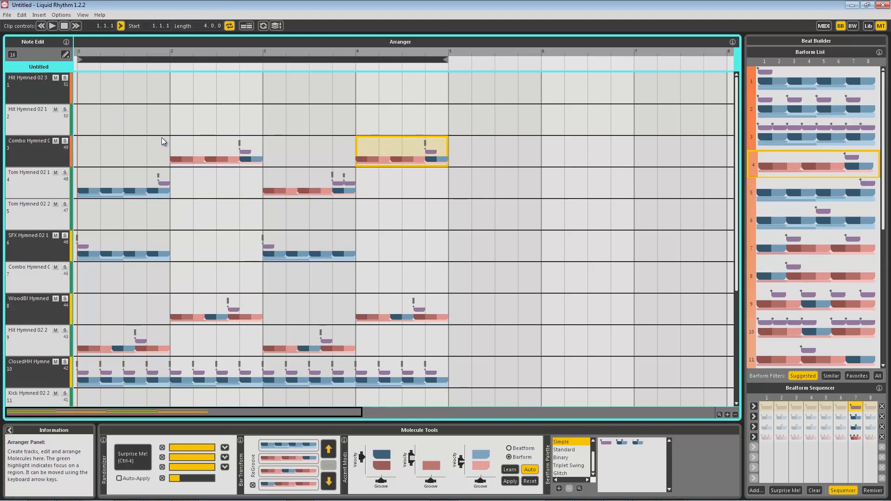
left_click(94, 80)
left_click_drag(90, 86, 380, 87)
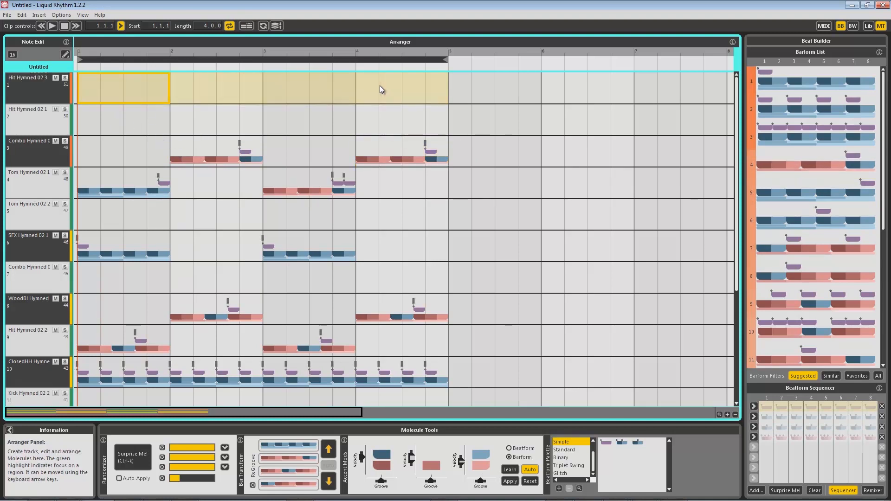
left_click(840, 214)
Step: Insert suggested barform 2 across bars 1 to 4 of the Hit Hymned 02 1 row and use Bar Transform to move its hit to step 3
left_click_drag(83, 122, 419, 117)
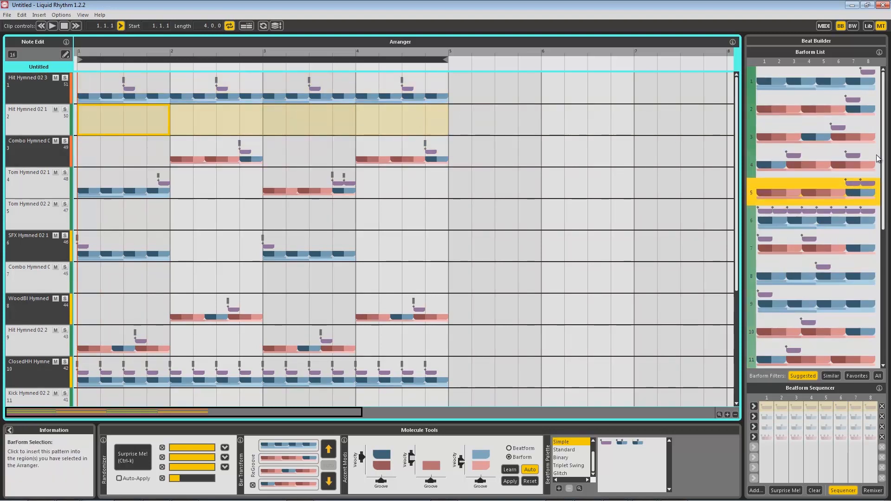
left_click(829, 105)
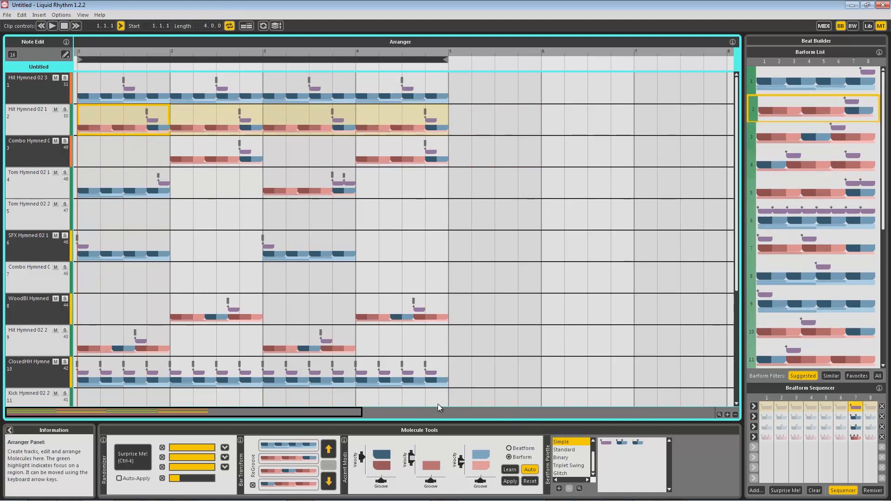
left_click(330, 484)
left_click(331, 484)
left_click(331, 484)
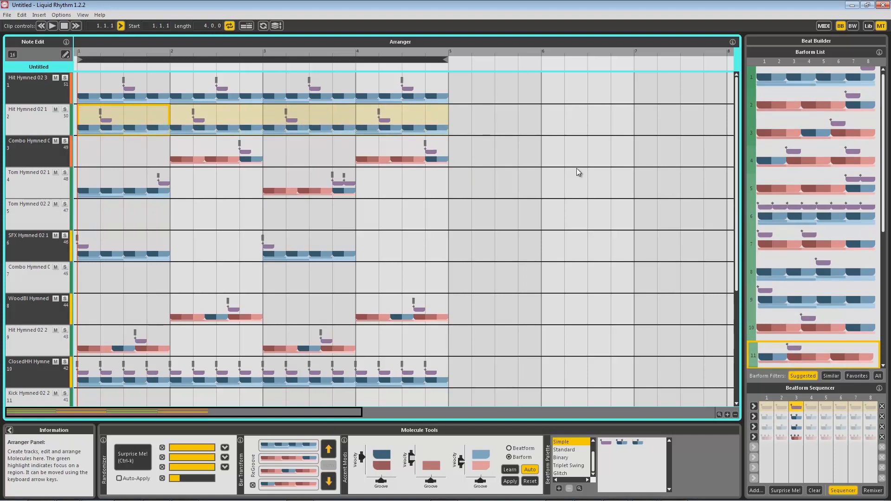
Step: Play the four-bar clip to hear the combined percussion patterns and stop playback
left_click(52, 26)
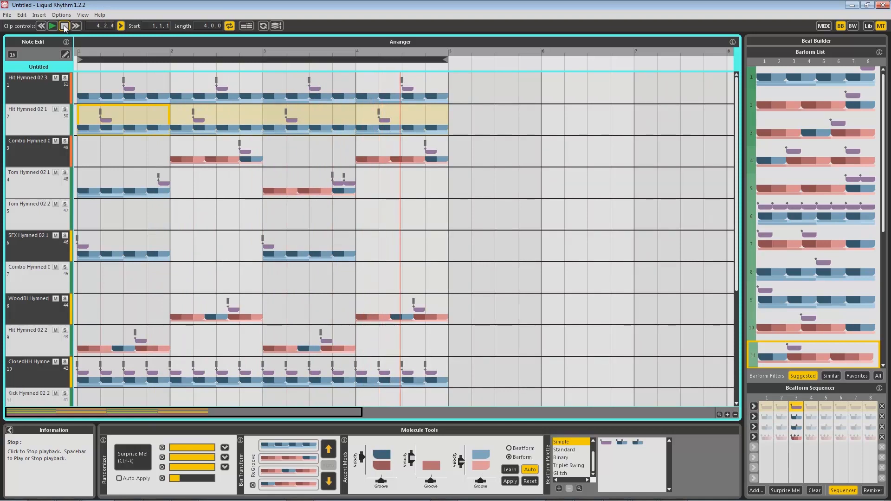
left_click(65, 26)
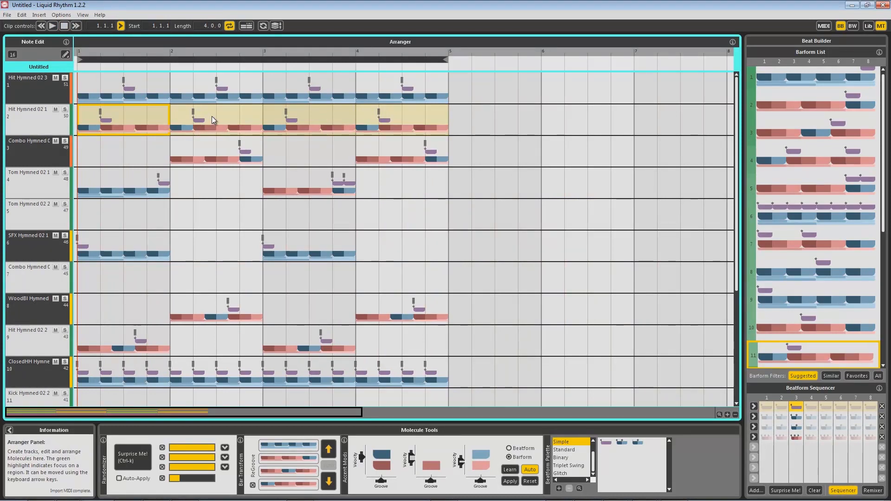
left_click(85, 84)
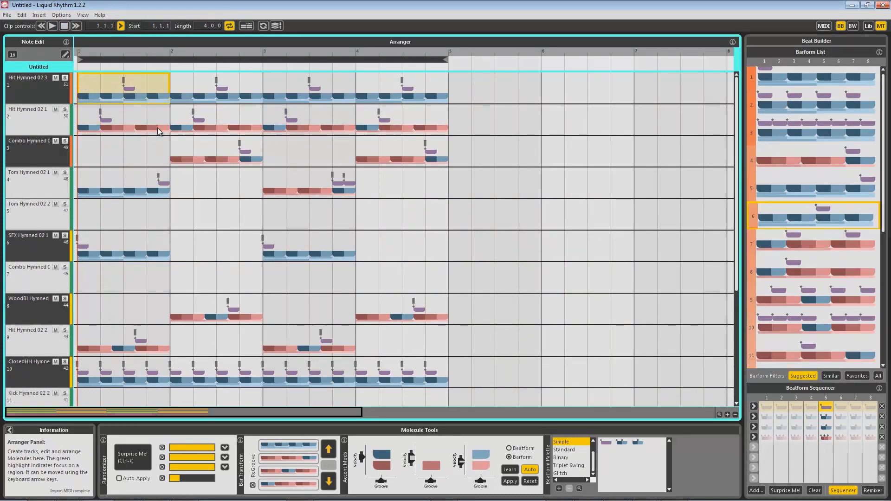
scroll(218, 262, "down", 5)
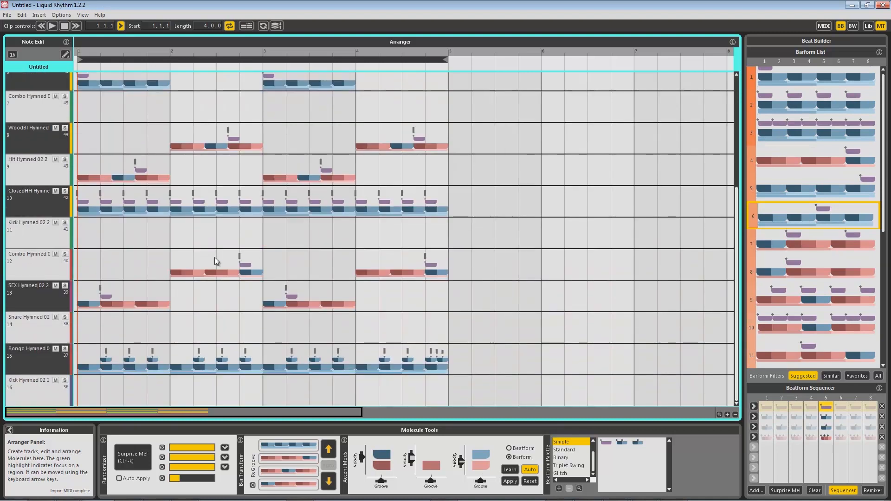
left_click(423, 348)
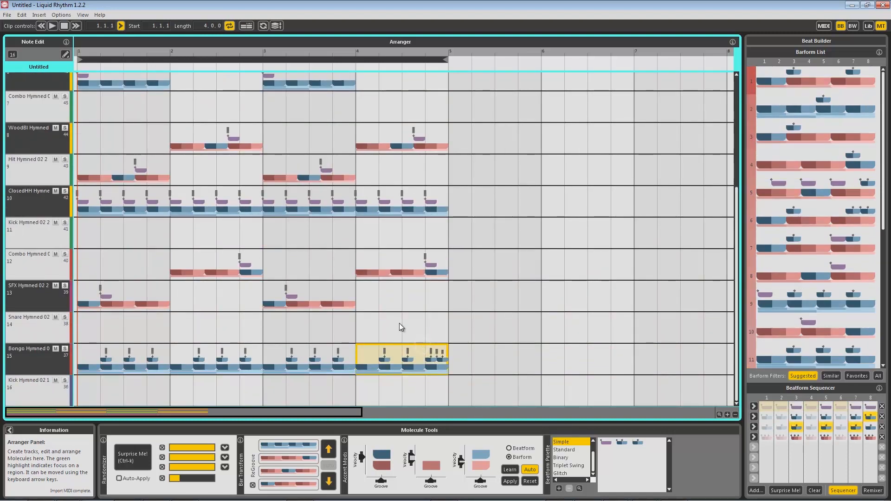
scroll(402, 327, "up", 5)
left_click(83, 84, "shift")
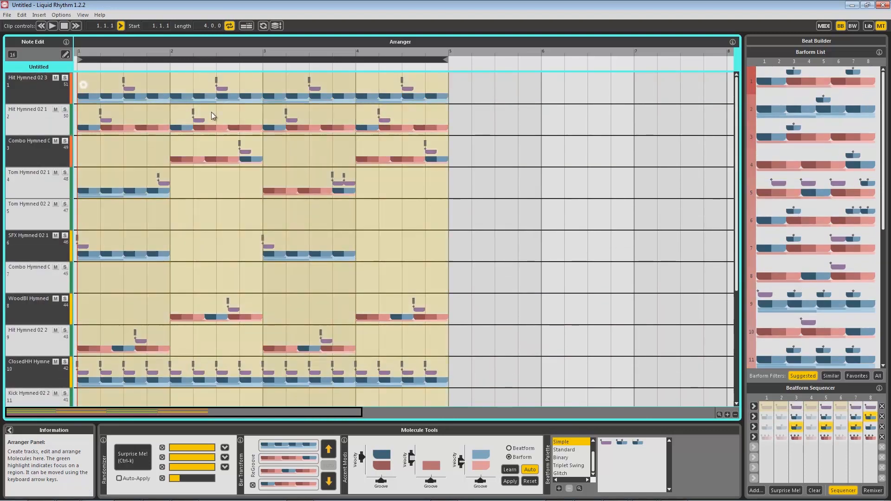
left_click(82, 115)
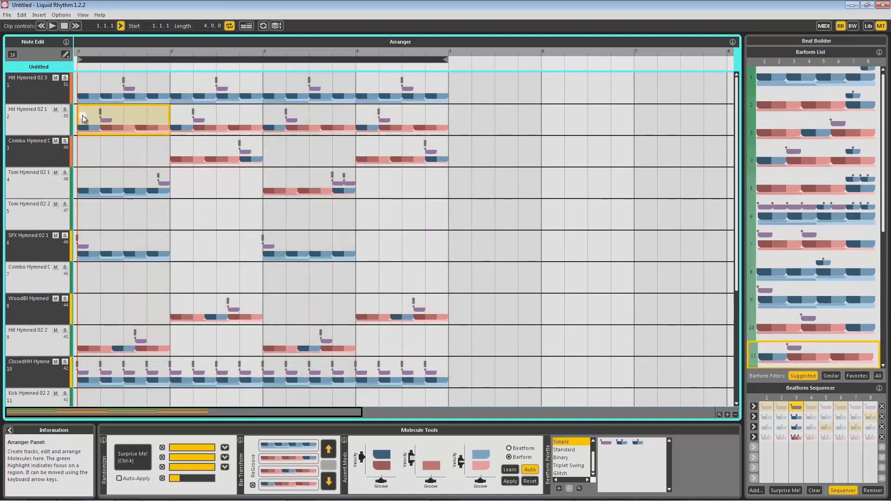
Step: Select bars 1 to 4 from row Hit Hymned 02 3 to Bongo Hymned and randomize only their velocities at 25%
left_click(87, 79)
scroll(409, 217, "down", 5)
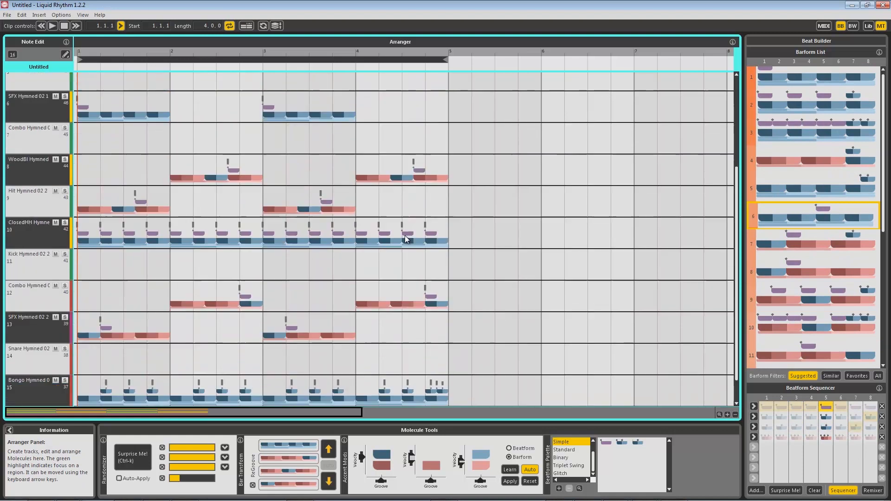
left_click(373, 355, "shift")
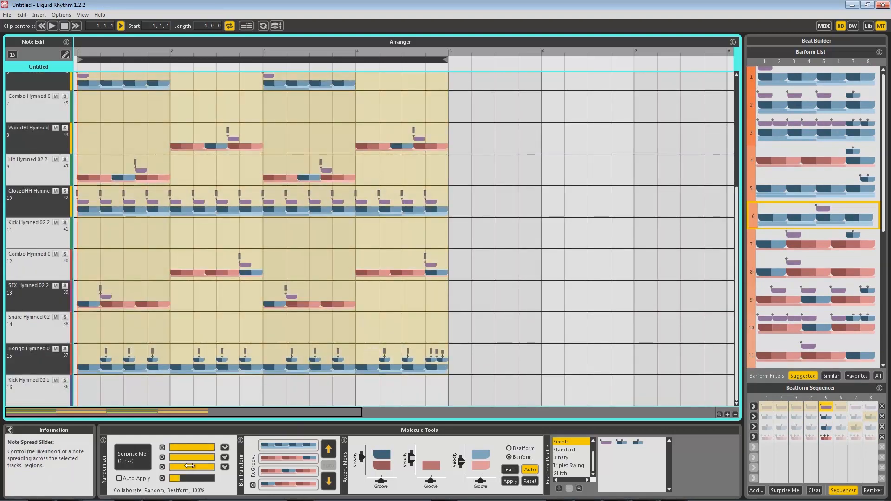
left_click_drag(197, 466, 139, 451)
left_click_drag(196, 447, 132, 448)
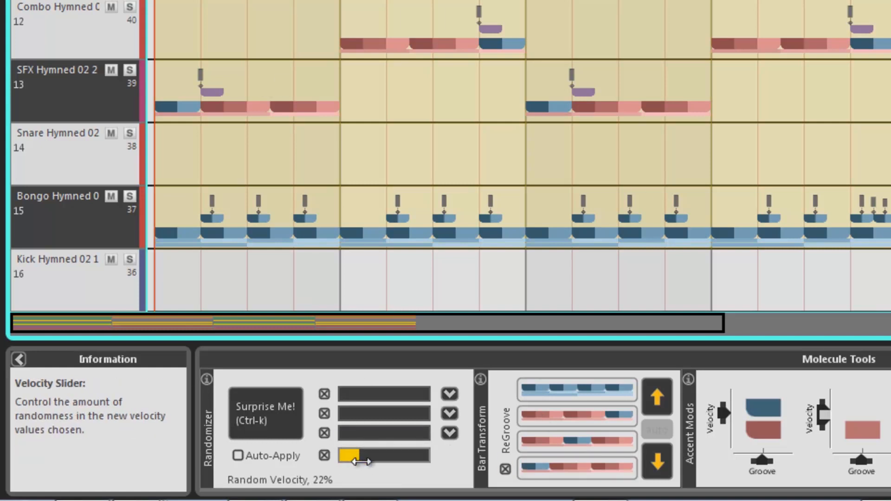
left_click_drag(360, 461, 363, 461)
left_click(274, 411)
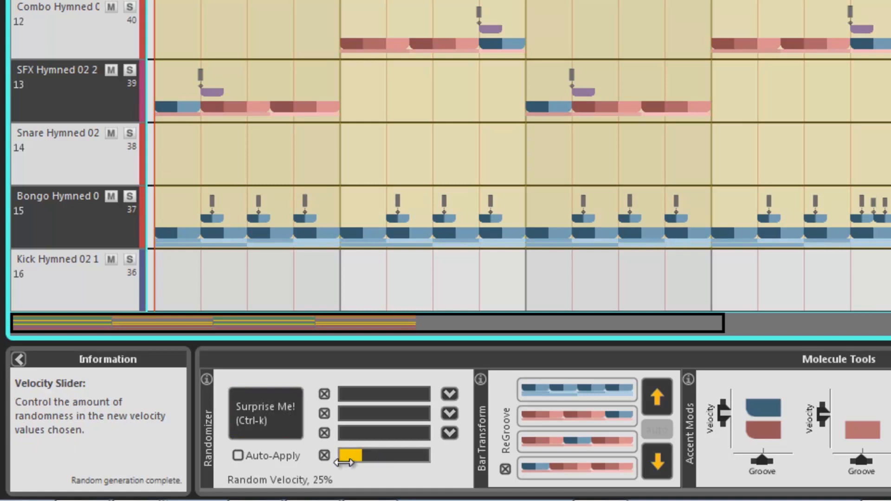
Step: Raise Random Velocity to 70% and randomize the selected rows' velocities twice
left_click_drag(362, 458, 390, 458)
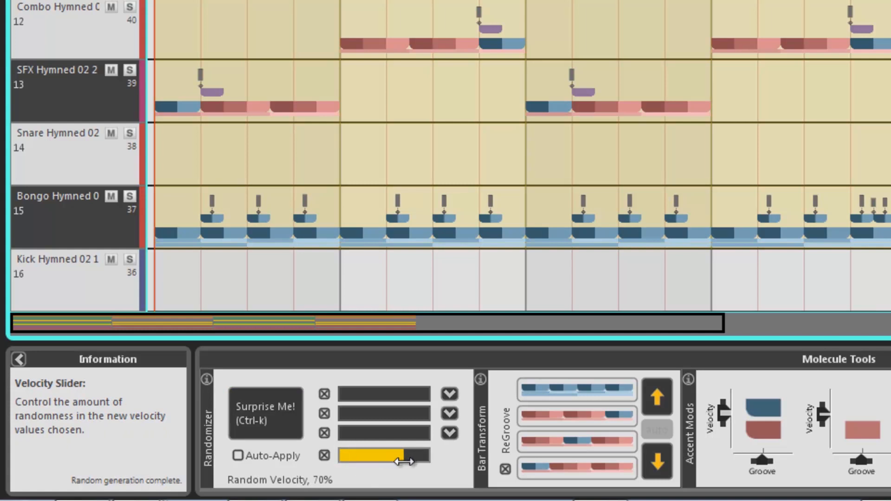
left_click(264, 408)
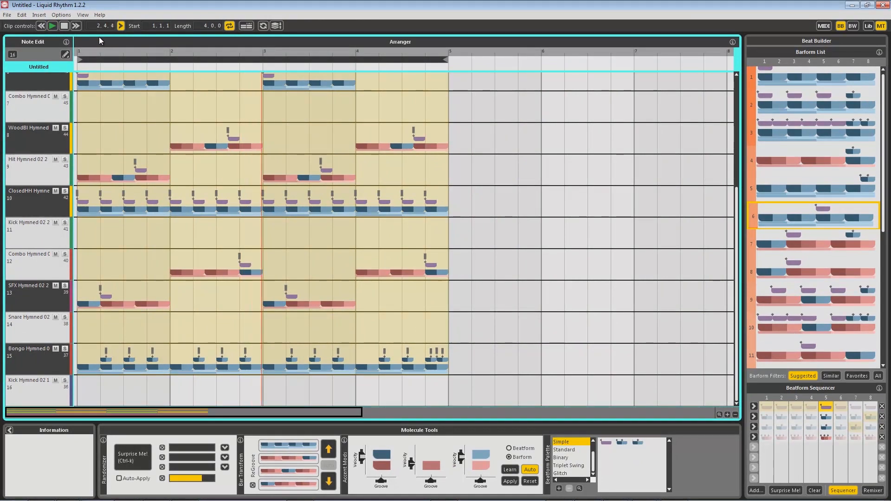
left_click(124, 460)
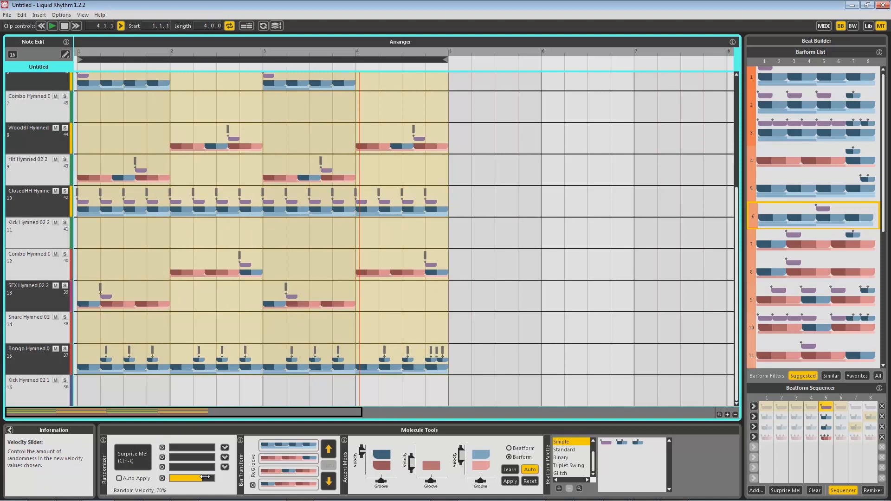
Step: Set Random Velocity to 0%, raise the Beat Sequencer beatform randomness slightly and apply it to bars 1 to 4 of the WoodBl row
left_click(163, 478)
left_click(162, 478)
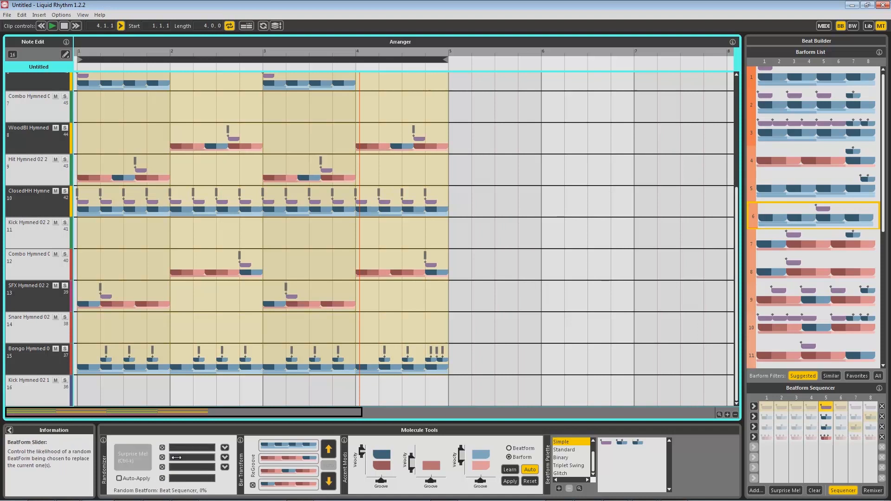
left_click_drag(177, 459, 181, 458)
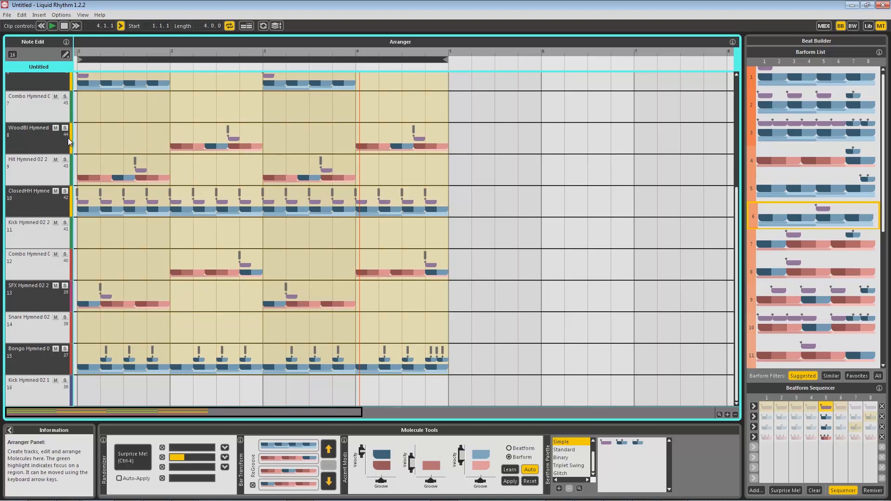
left_click(89, 135)
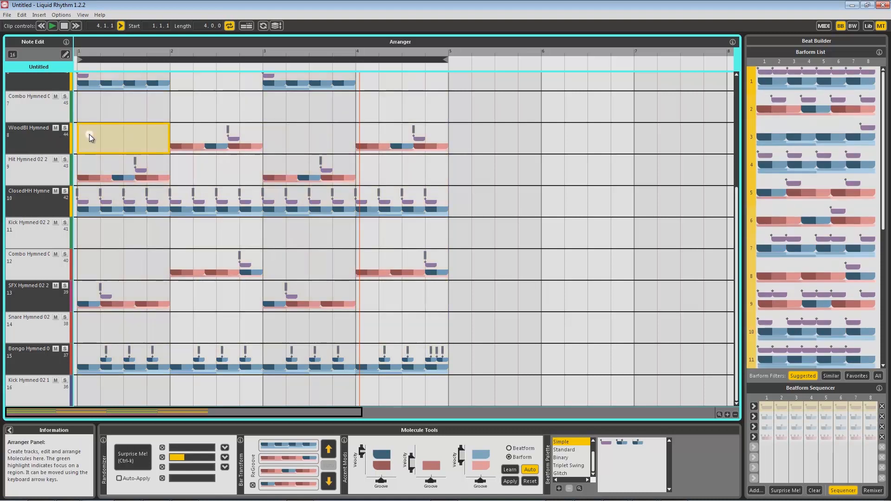
left_click(436, 130, "shift")
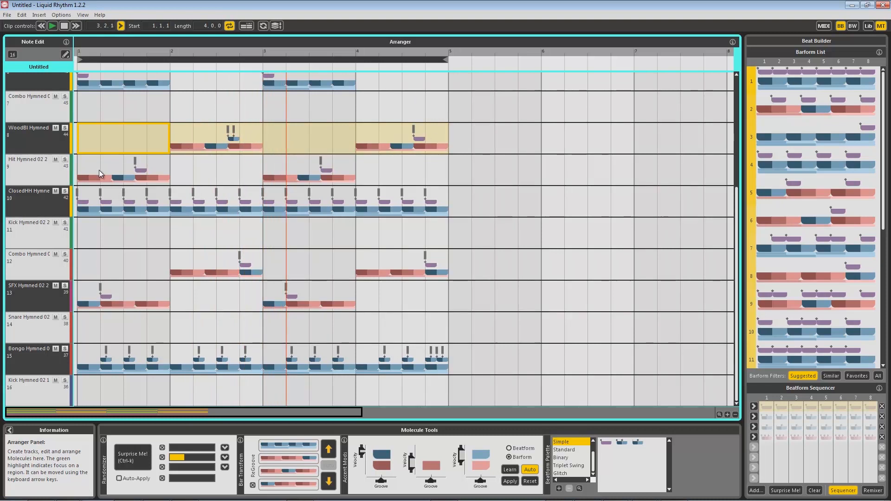
Step: Randomize the beatform in bar 3 of the Hit Hymned 02 2 row, raising the beatform randomness, and play the clip
left_click(277, 160)
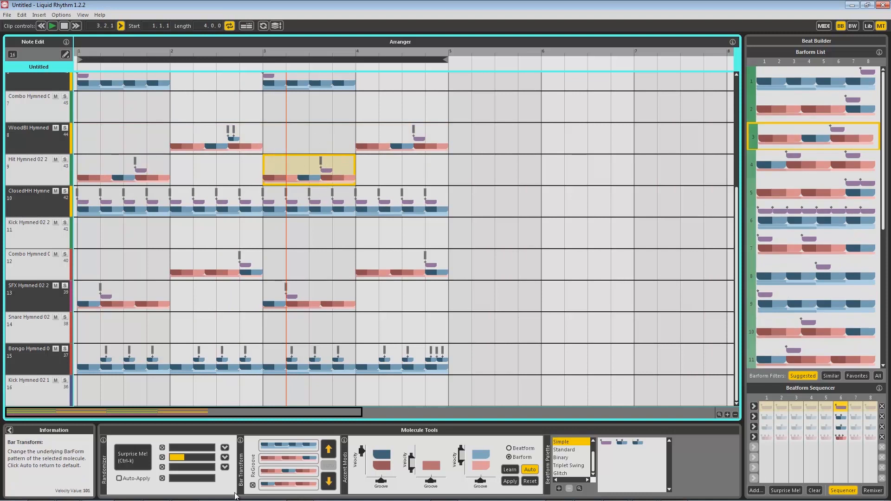
left_click(141, 454)
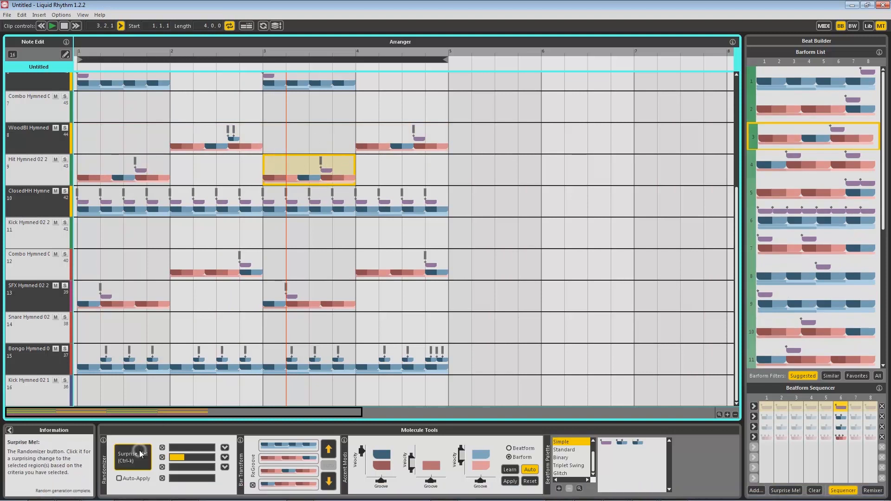
left_click(140, 458)
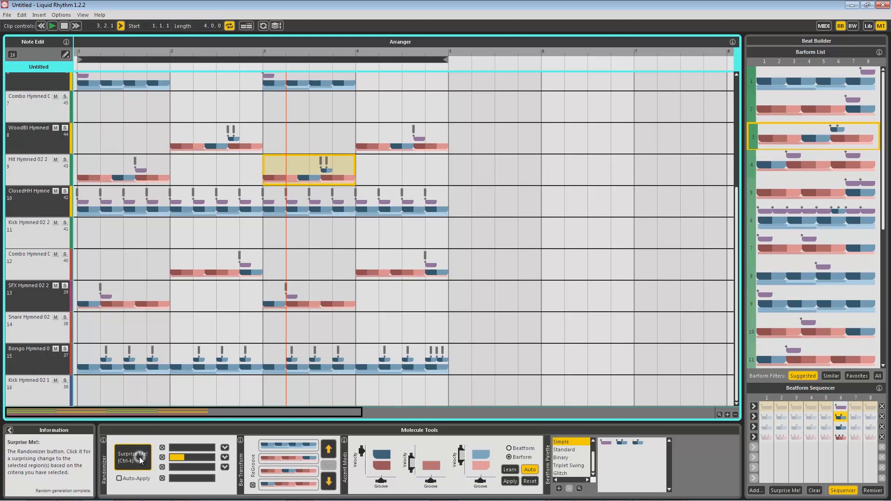
left_click_drag(185, 457, 198, 457)
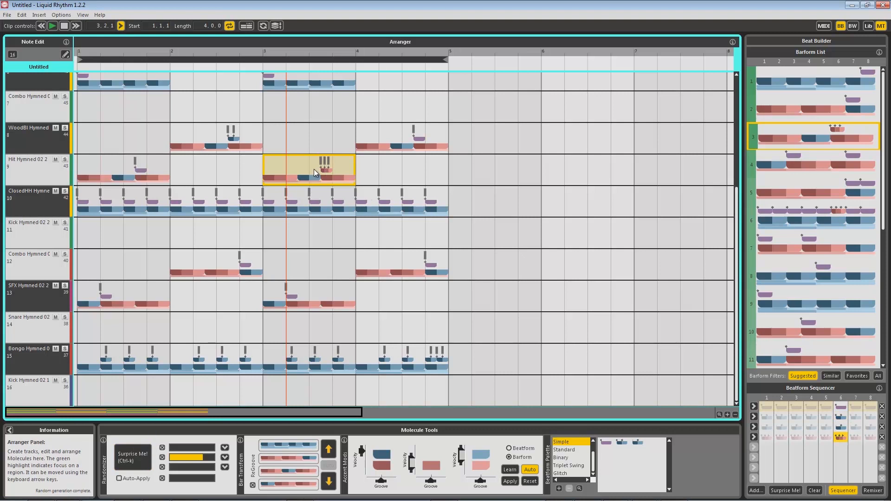
key("space")
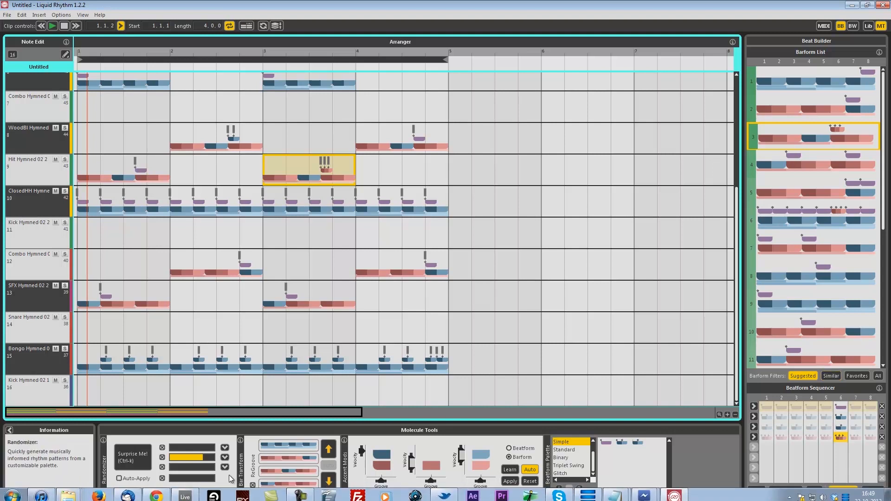
Step: Switch to Ableton Live and examine the Liquid Rhythm clip's MIDI notes, its device chain and the available drum kits
left_click(185, 496)
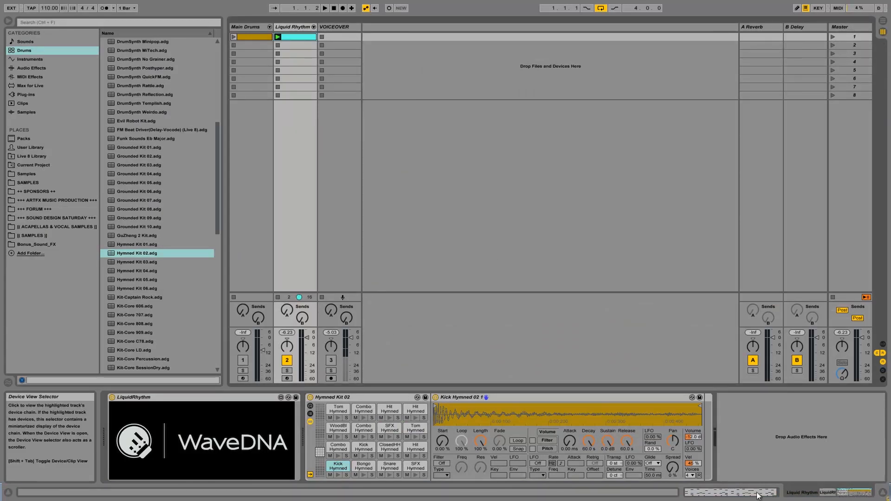
left_click(725, 494)
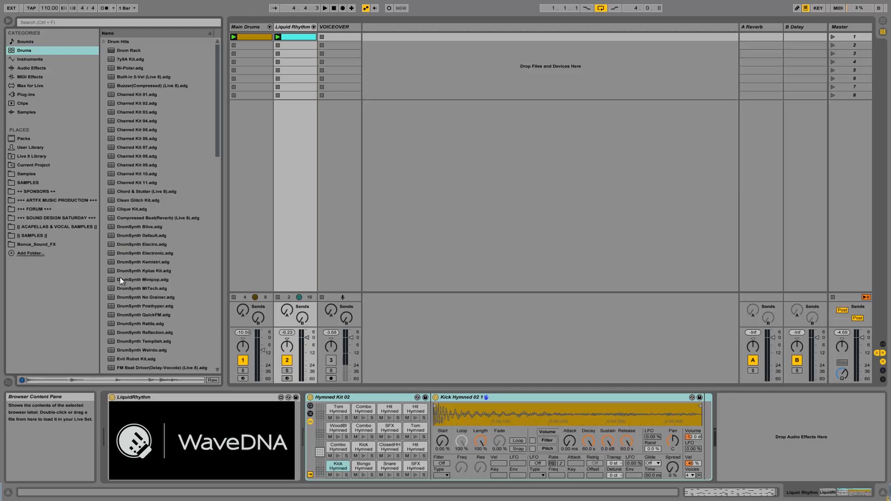
scroll(160, 200, "down", 5)
scroll(159, 200, "up", 5)
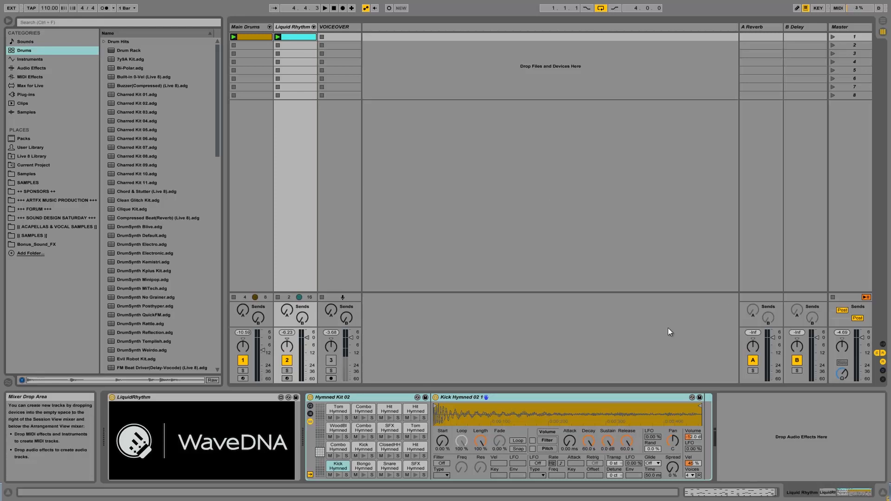
left_click(744, 491)
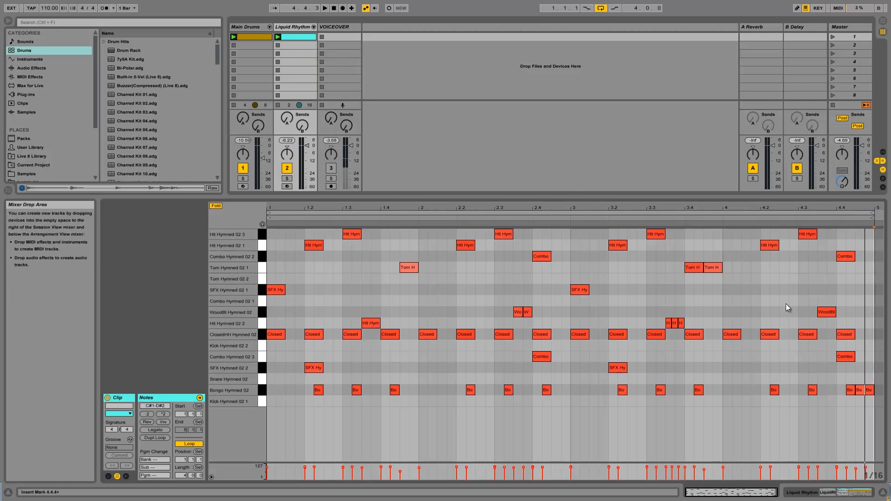
left_click(802, 495)
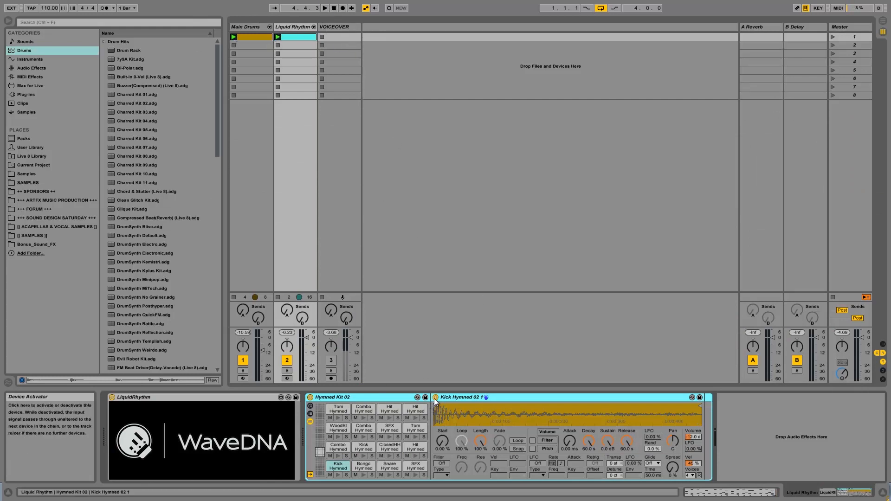
Step: Start playback and hot-swap Hymned Kit 02 on the Liquid Rhythm track for 7y9A Kit
left_click(325, 8)
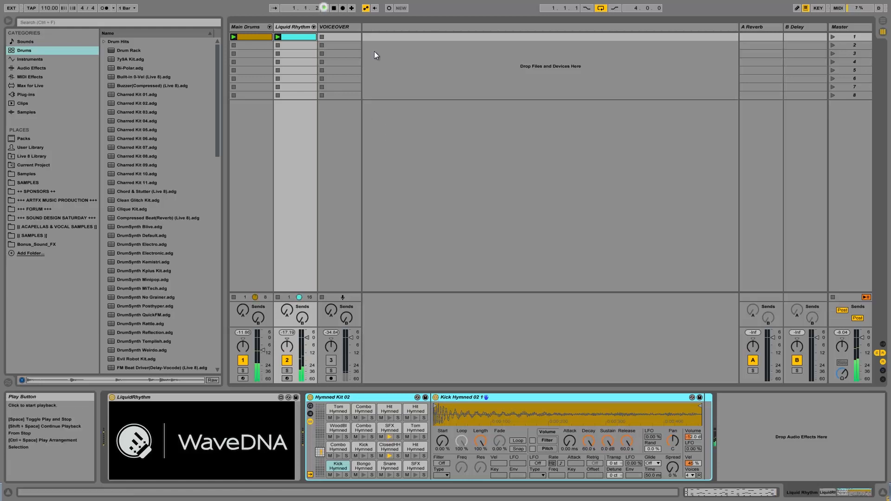
left_click(425, 398)
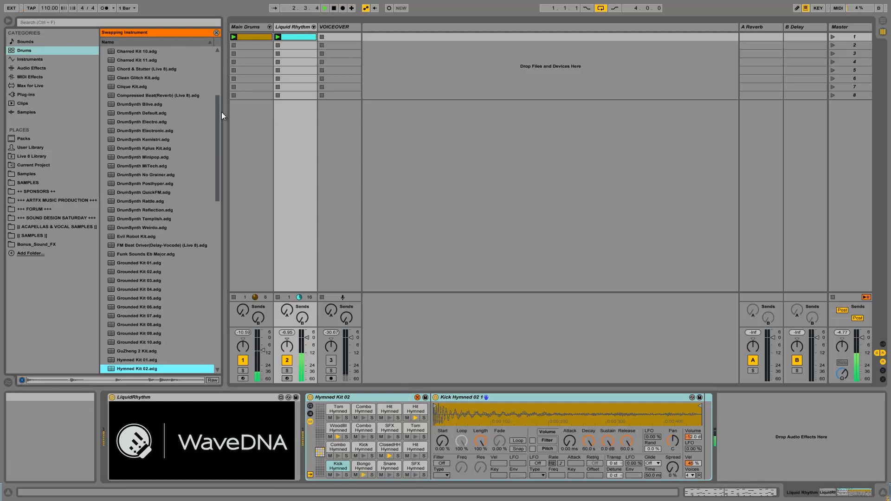
left_click_drag(219, 112, 222, 57)
double_click(136, 69)
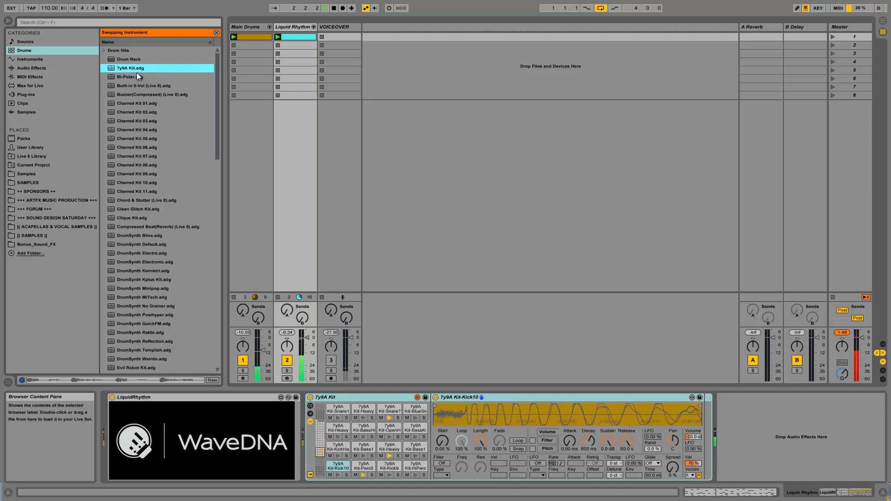
Step: Audition the pattern with the Bi-Polar, Built-in 0-Vel (Live 8), Buzzer(Compressed) (Live 8) and Charred Kit 01 drum racks
double_click(132, 77)
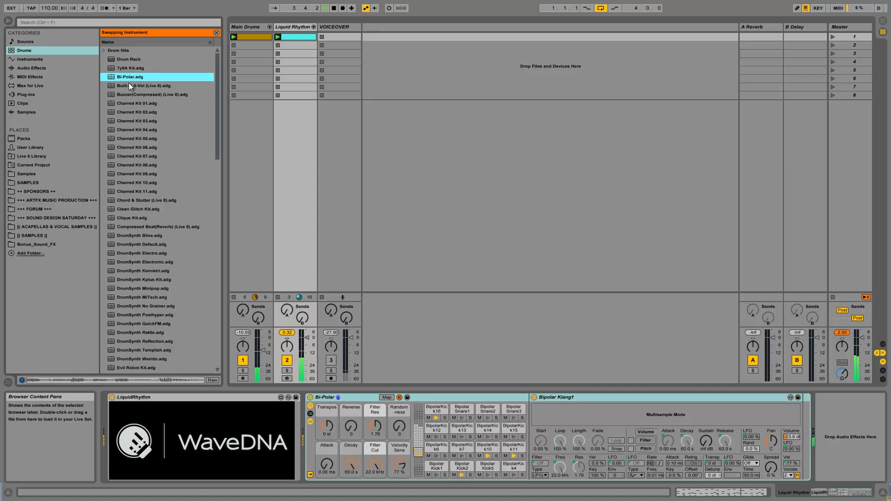
double_click(138, 85)
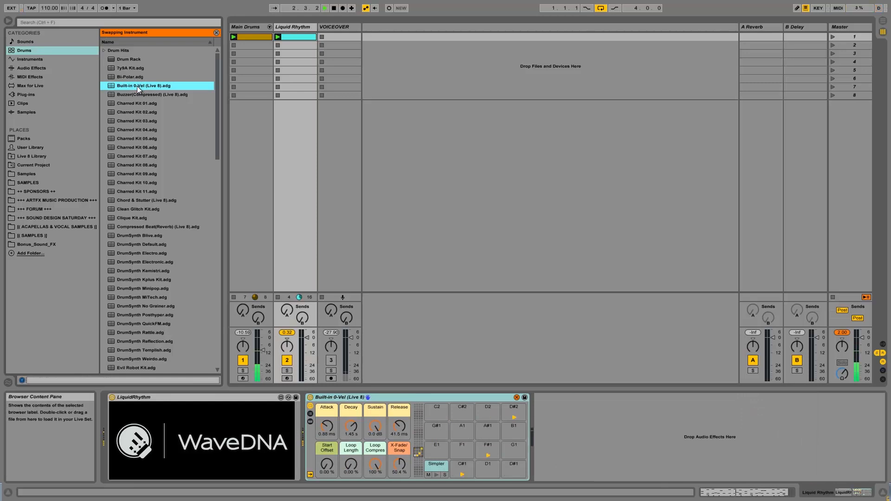
double_click(138, 95)
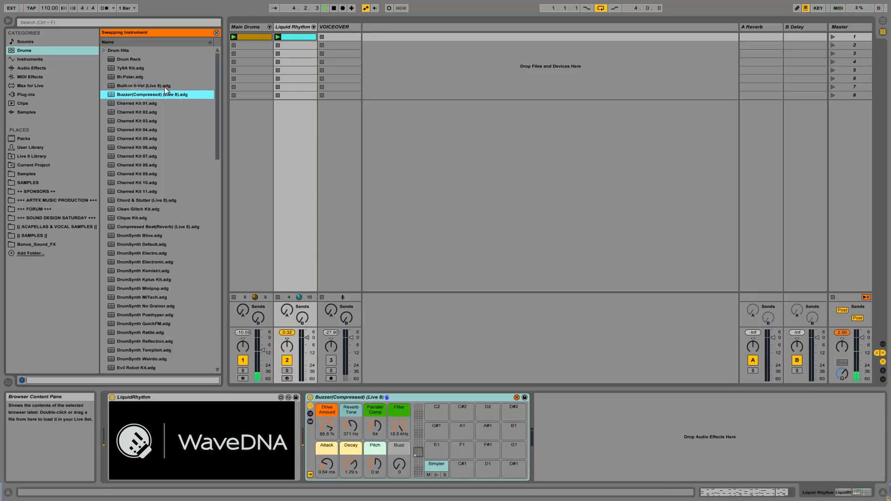
double_click(139, 103)
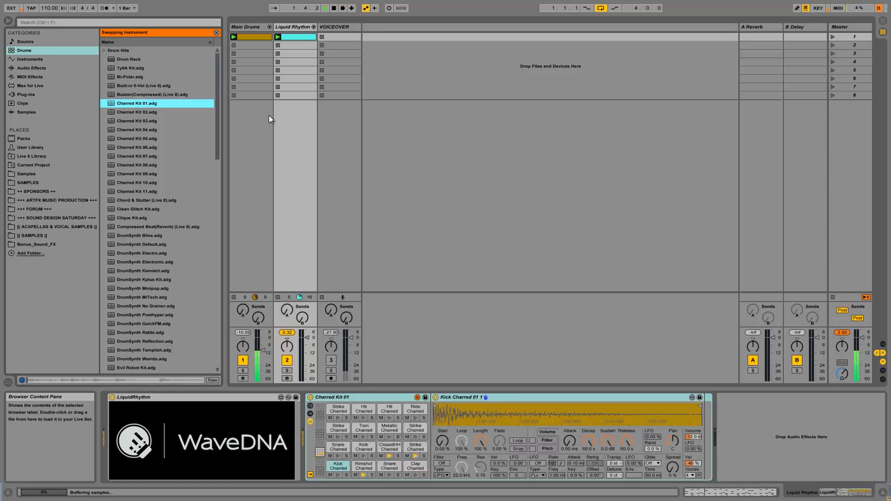
Step: Swap in Charred Kit 02, 03, 04 and 05 one after another while the pattern plays
left_click(140, 111)
double_click(140, 112)
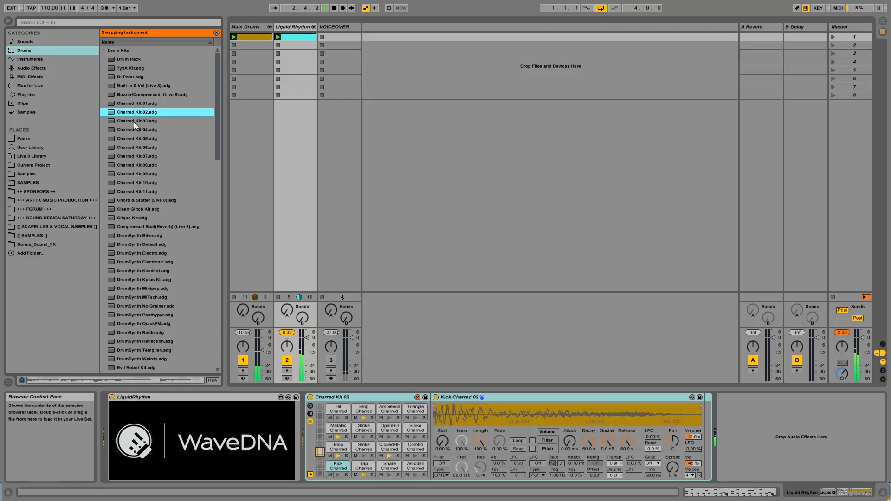
double_click(134, 122)
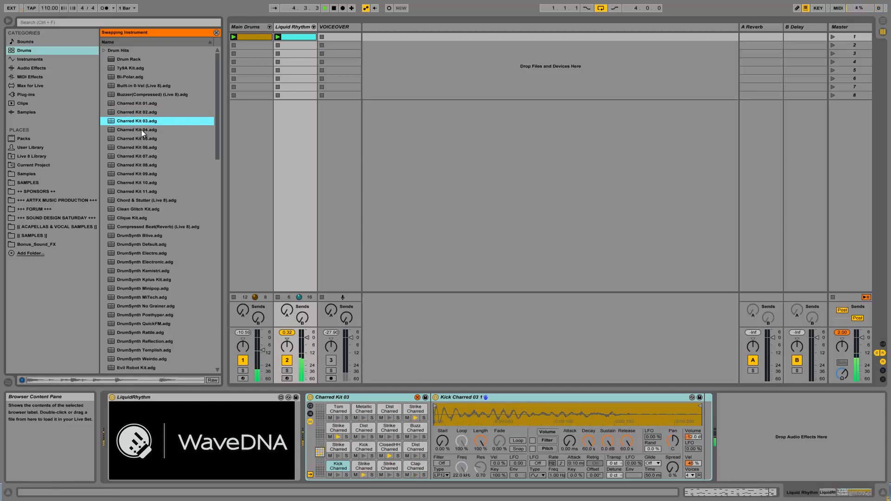
double_click(141, 130)
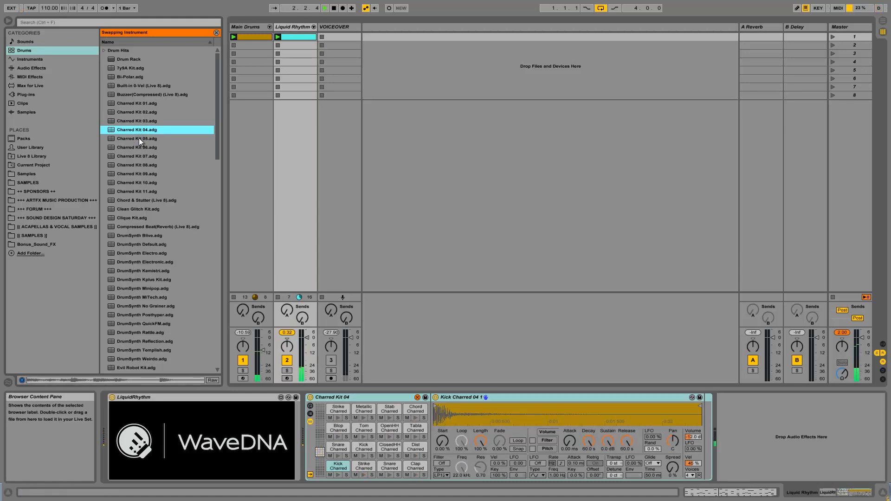
left_click(138, 138)
double_click(138, 138)
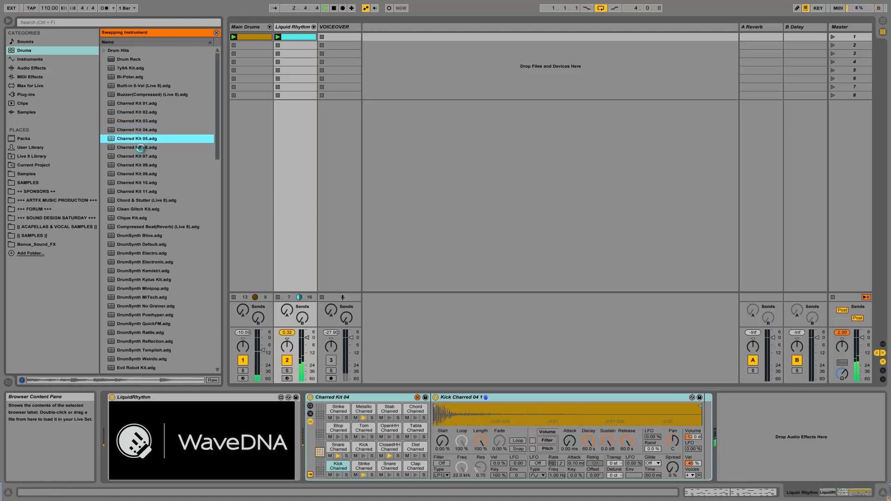
Step: Try Charred Kit 06 and Charred Kit 09 on the playing pattern and load Clean Glitch Kit
double_click(141, 147)
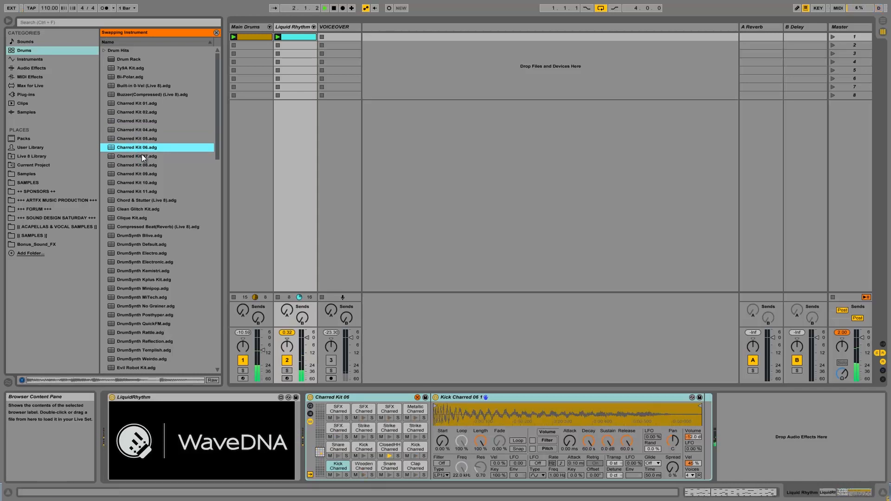
double_click(143, 174)
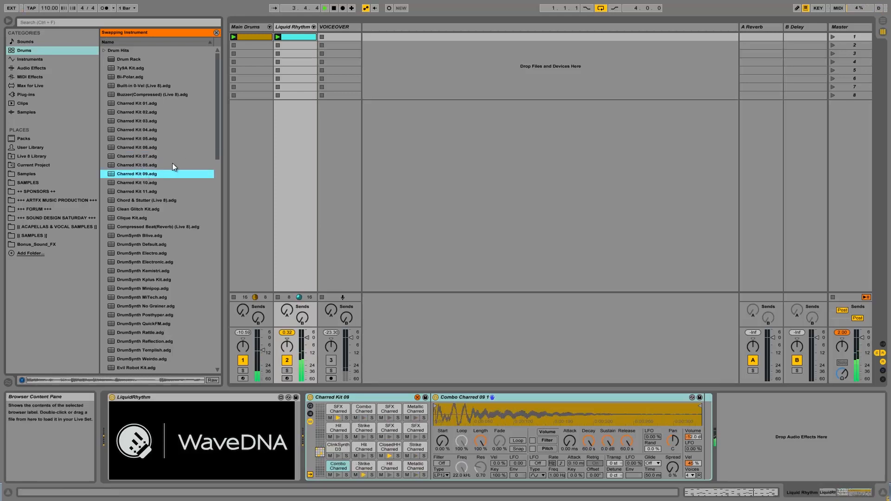
double_click(146, 209)
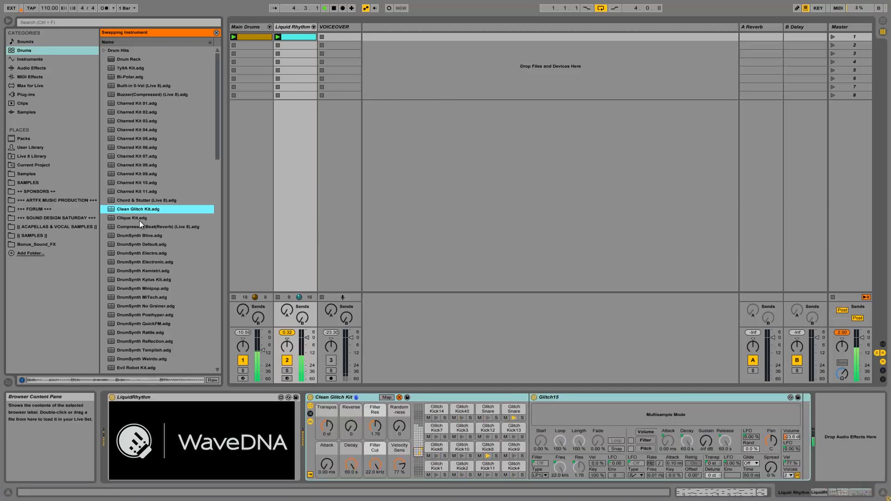
Step: Swap in DrumSynth Blive, Grounded Kit 01 and Funk Sounds Eb Major in turn while the pattern plays, and lower the Liquid Rhythm track's volume
double_click(144, 236)
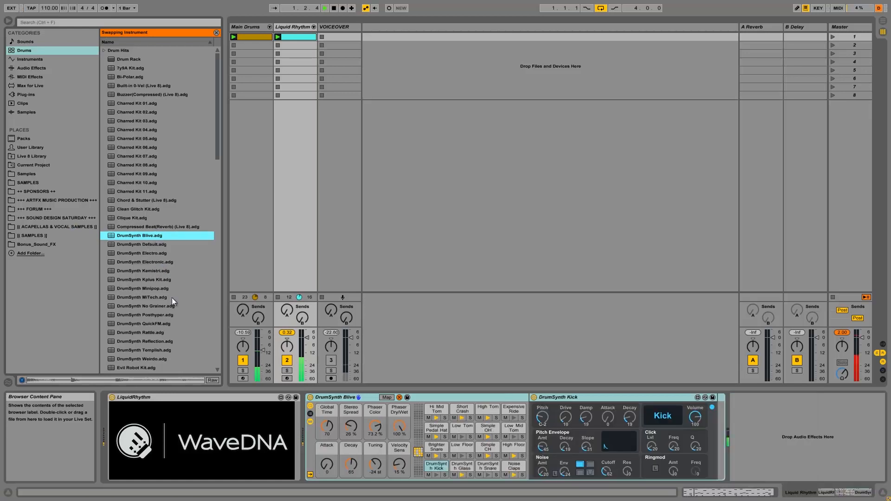
scroll(169, 302, "down", 2)
scroll(168, 302, "down", 5)
left_click(146, 245)
double_click(147, 245)
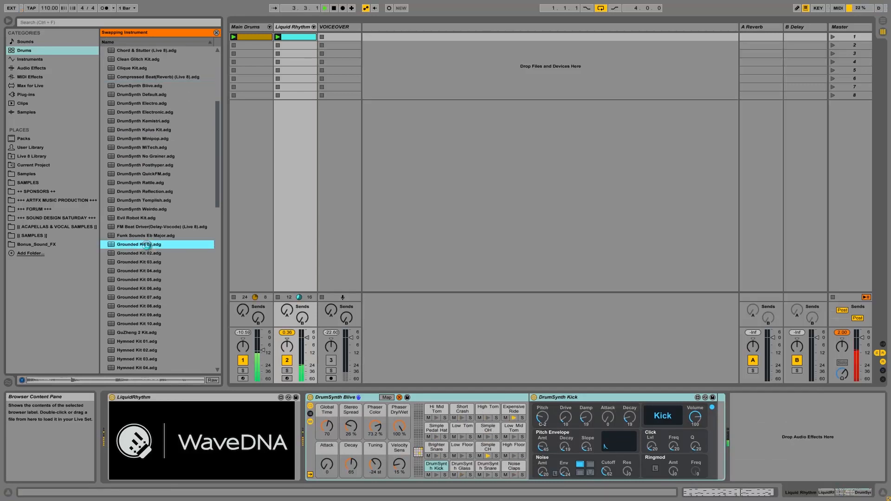
double_click(149, 237)
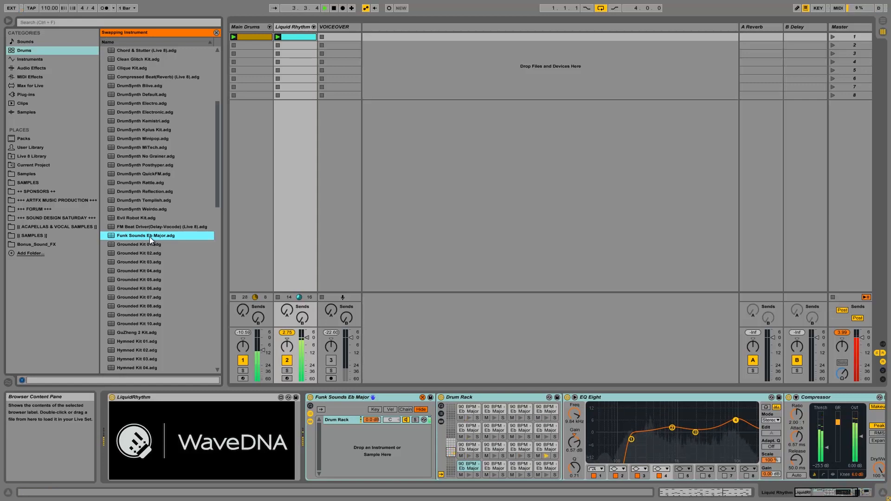
left_click(308, 339)
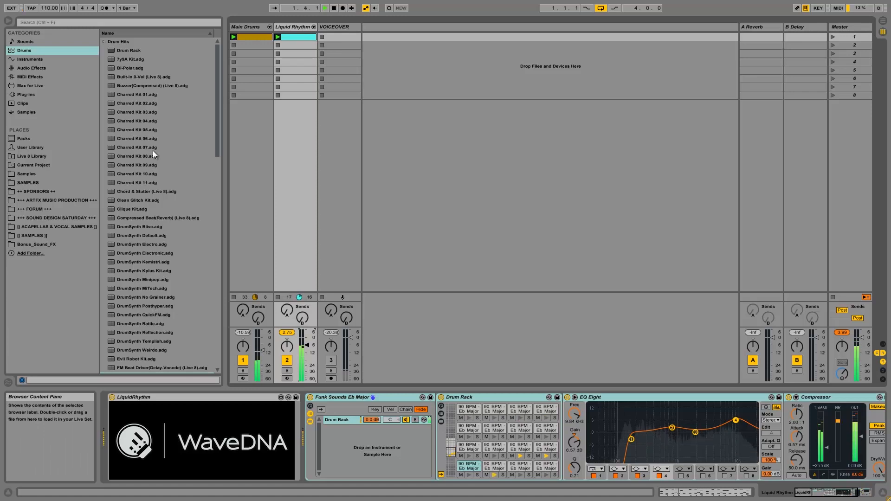
Step: Stop playback and audition the lower two rows of pads in the Funk Sounds Eb Major drum rack one by one
scroll(183, 255, "down", 4)
scroll(155, 368, "up", 2)
scroll(157, 279, "down", 9)
left_click(334, 8)
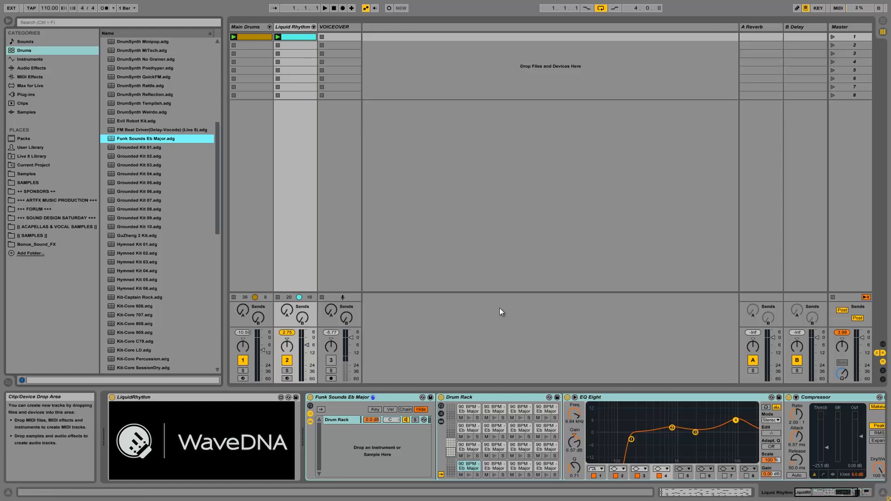
left_click(468, 475)
left_click(494, 475)
left_click(520, 474)
left_click(545, 472)
left_click(546, 475)
left_click(471, 457)
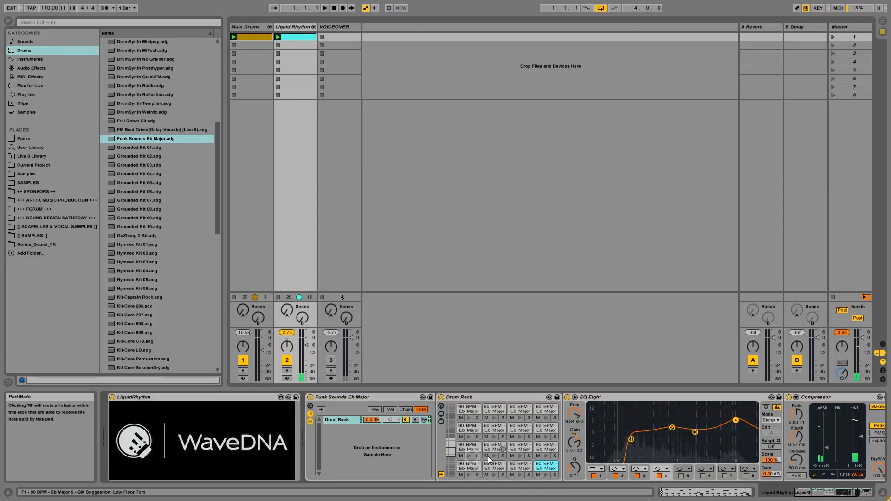
left_click(496, 456)
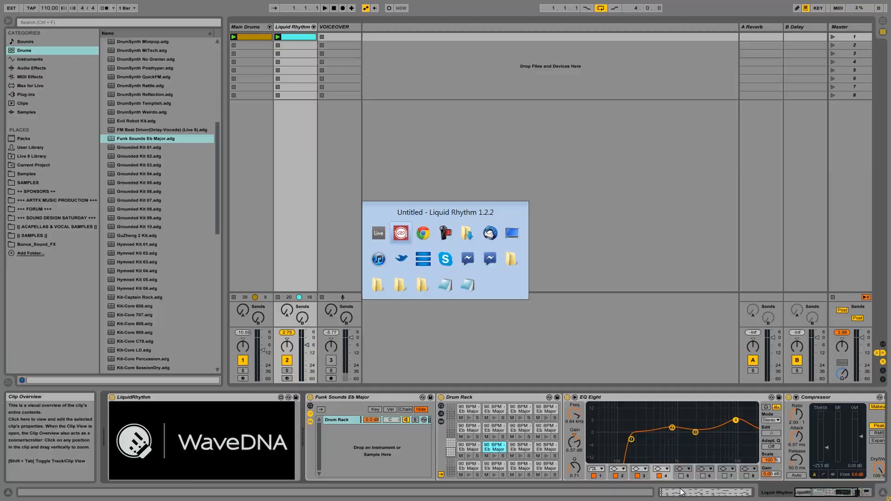
Step: Switch to Liquid Rhythm, look down the note tracks to the patterns around C2, and return to Ableton Live
scroll(241, 185, "down", 8)
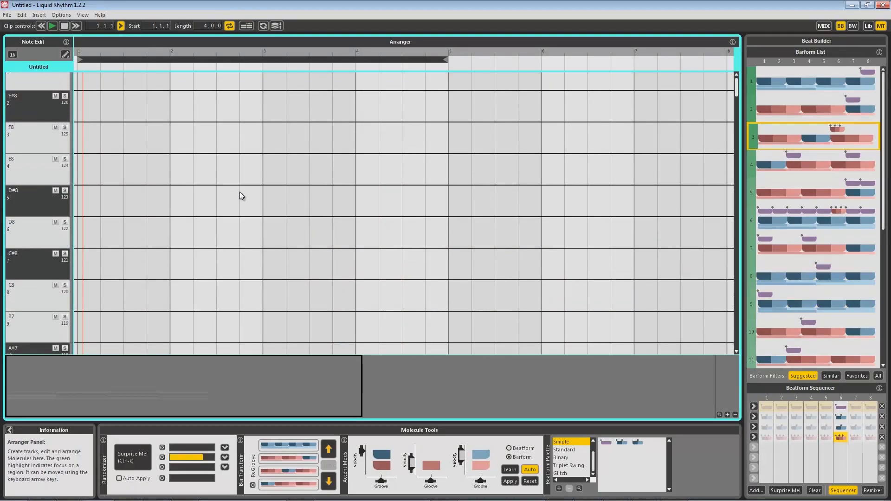
scroll(260, 176, "down", 4)
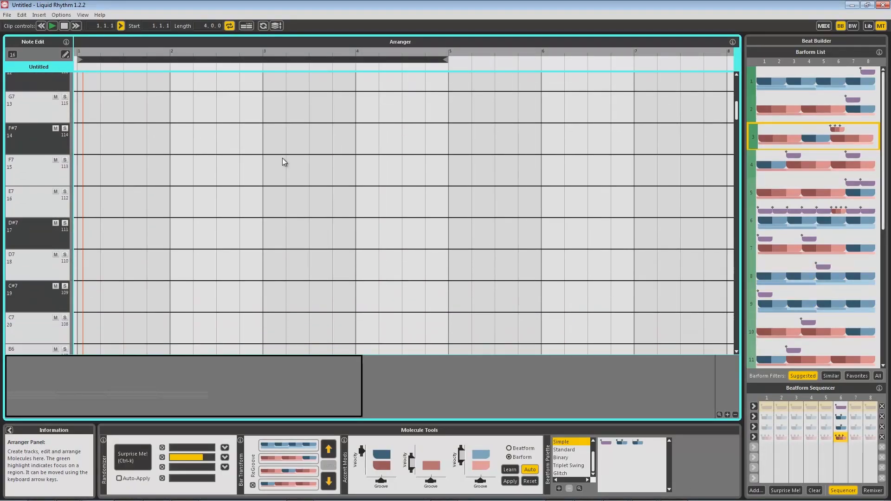
left_click_drag(738, 114, 737, 243)
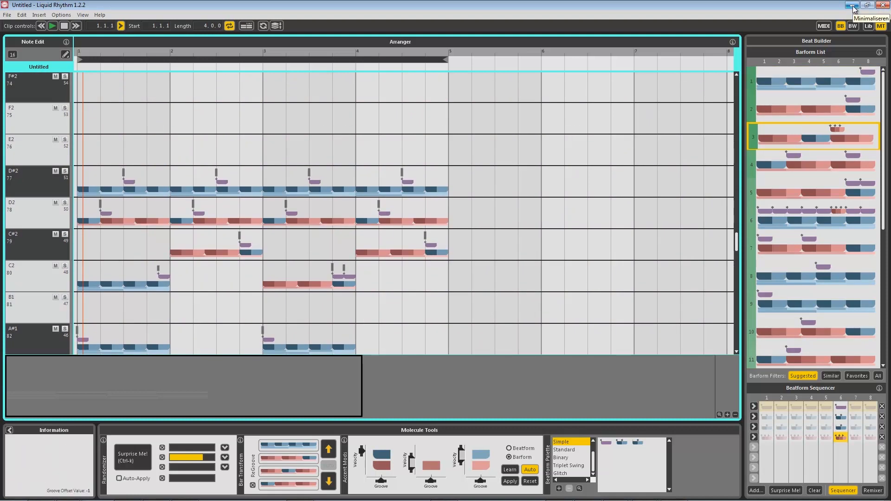
mouse_move(134, 499)
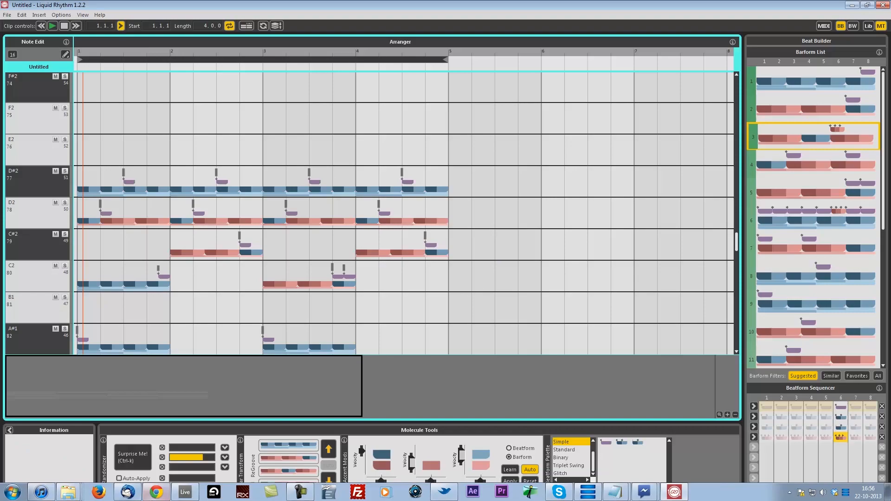
left_click(192, 493)
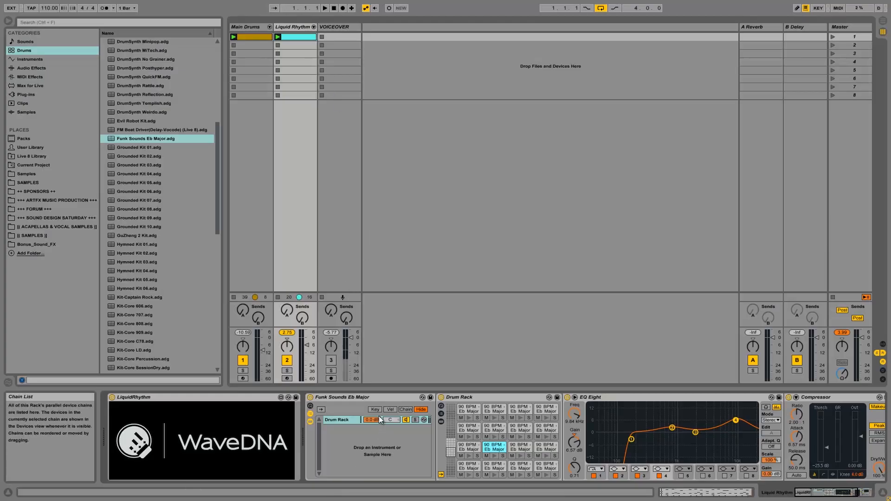
Step: Cut the Drum Rack, EQ Eight, Compressor and Saturator out of the Funk Sounds Eb Major rack
left_click(386, 396)
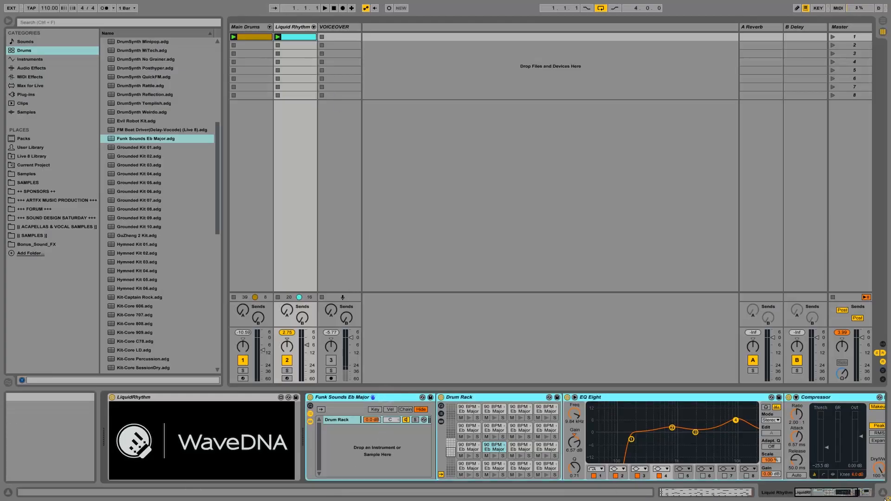
scroll(829, 494, "down", 5)
scroll(828, 493, "up", 5)
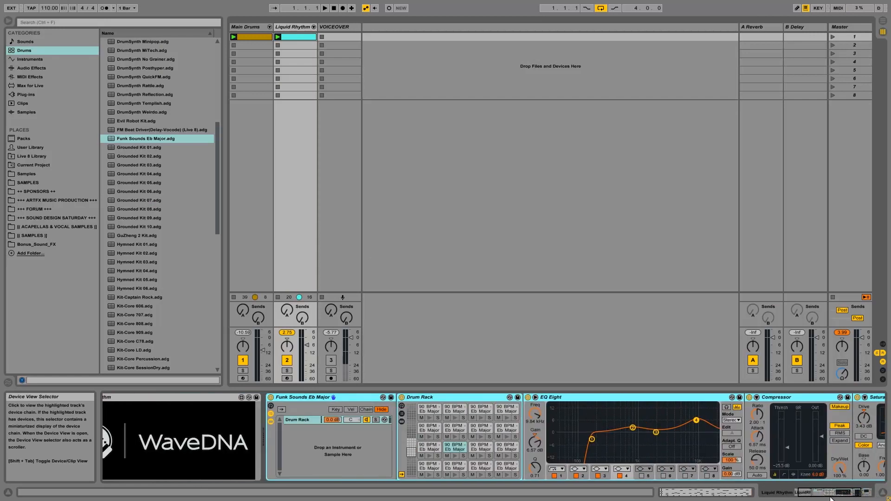
scroll(828, 495, "down", 2)
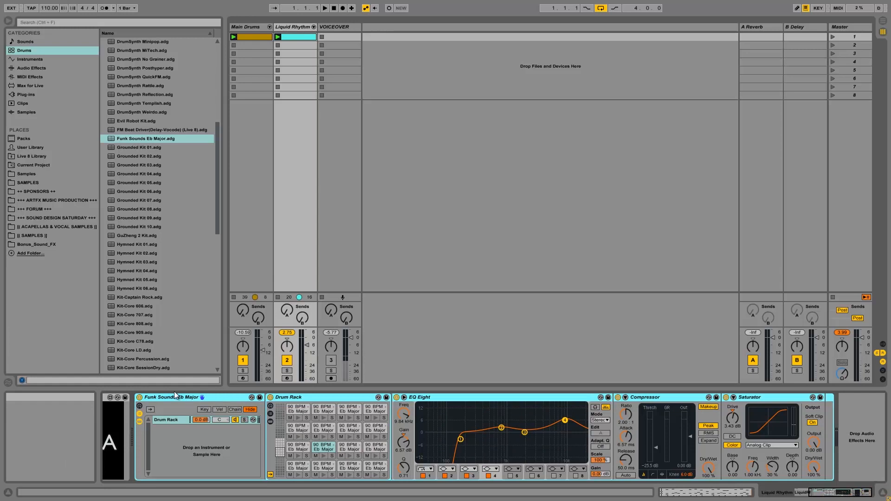
left_click(311, 397)
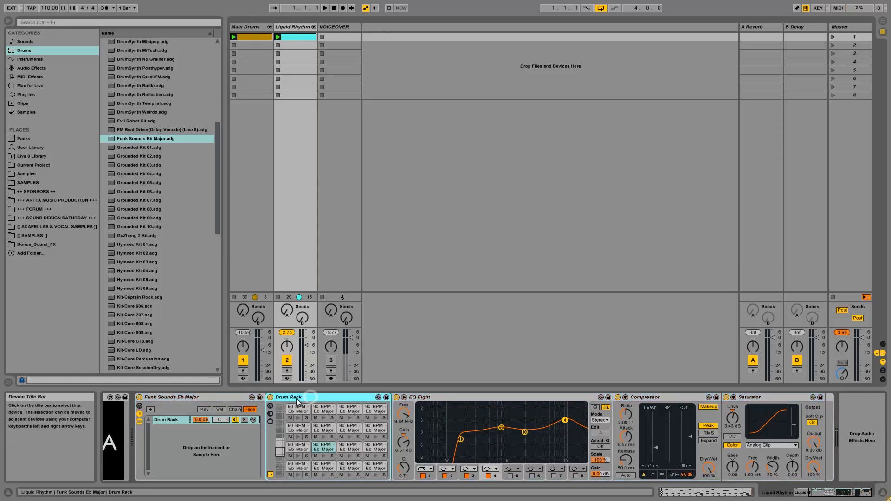
left_click(751, 397, "shift")
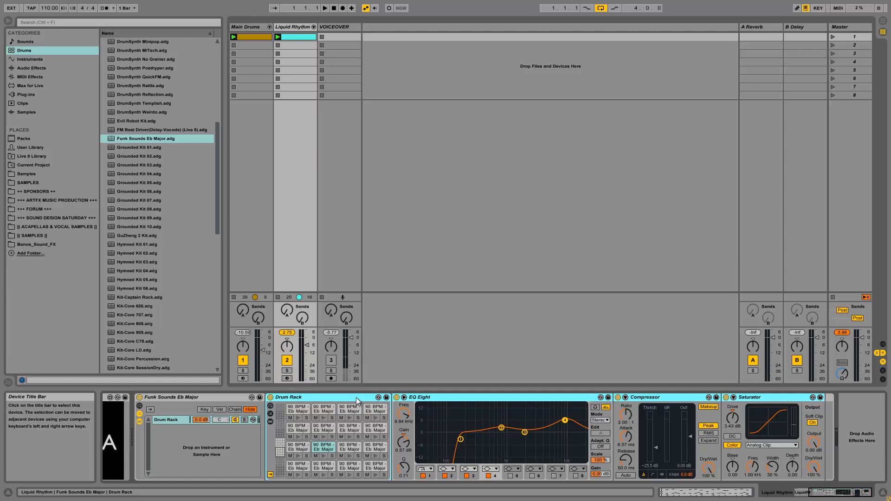
key("Delete")
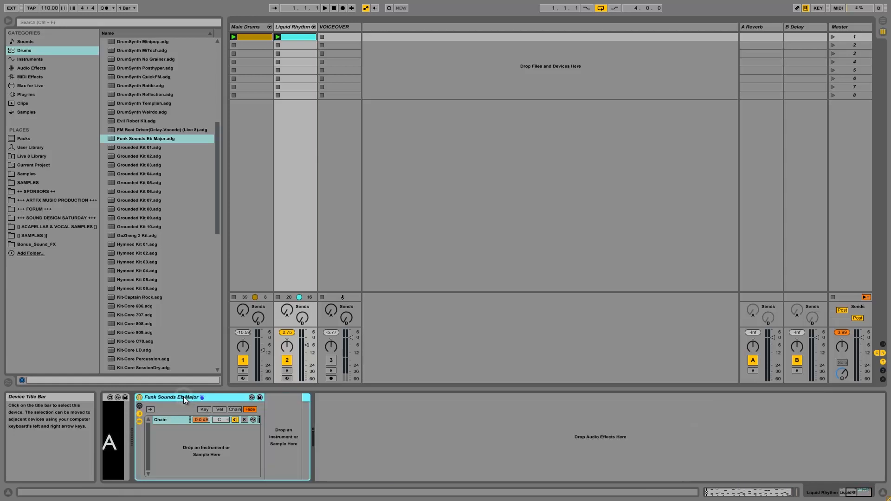
Step: Delete the empty Funk Sounds Eb Major rack and paste the cut devices directly after the LiquidRhythm device
key("Delete")
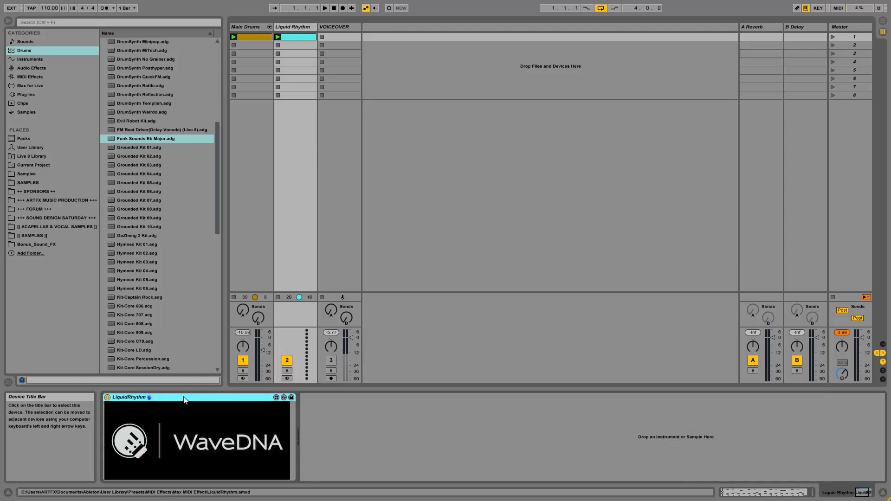
left_click(442, 453)
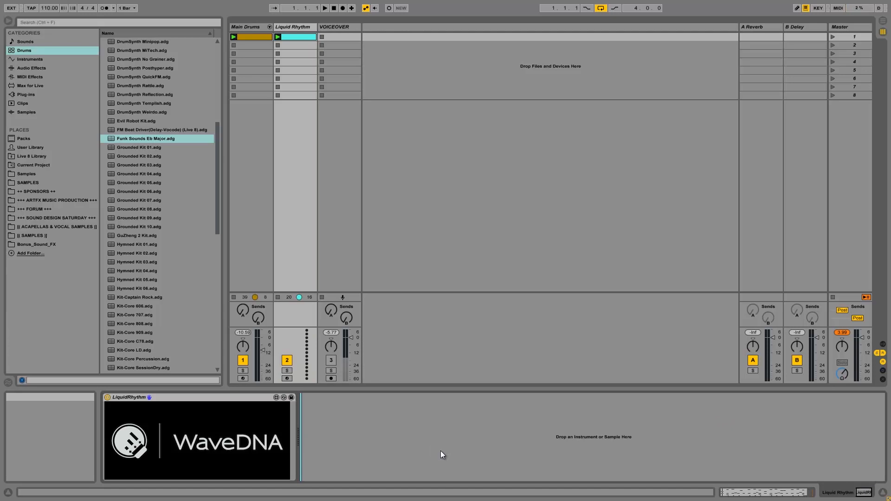
key("ctrl+v")
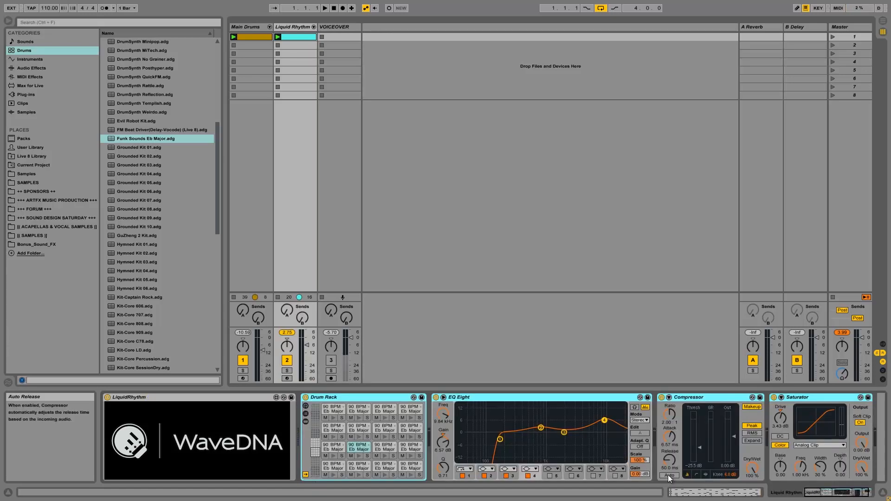
Step: Switch to Liquid Rhythm and fill the first four bars of track 32 with suggested barform 2
key("alt+Tab")
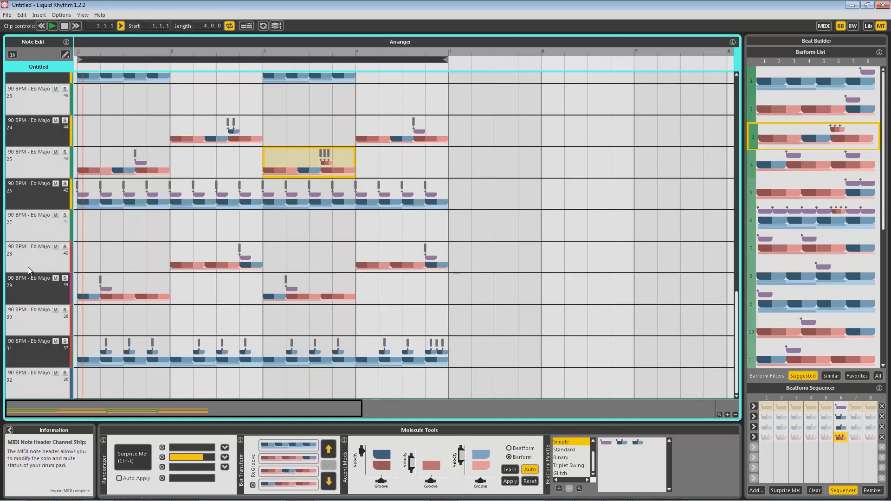
scroll(38, 258, "up", 2)
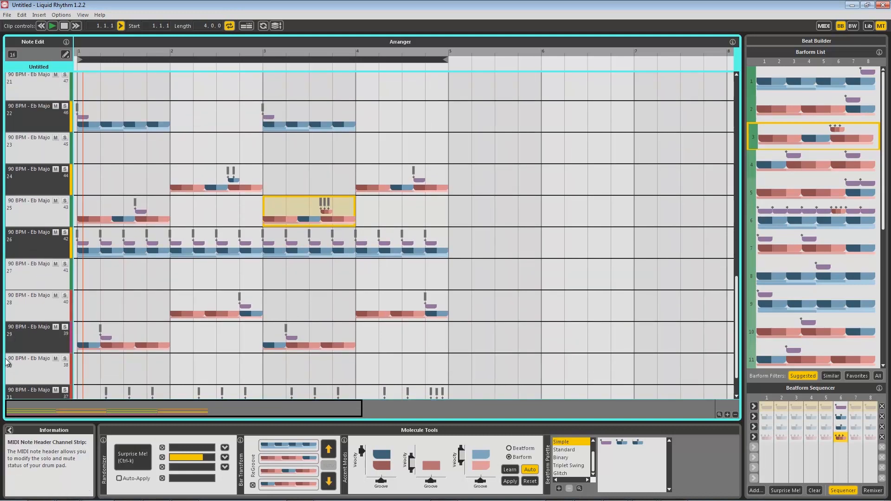
scroll(36, 260, "down", 2)
left_click_drag(88, 377, 447, 386)
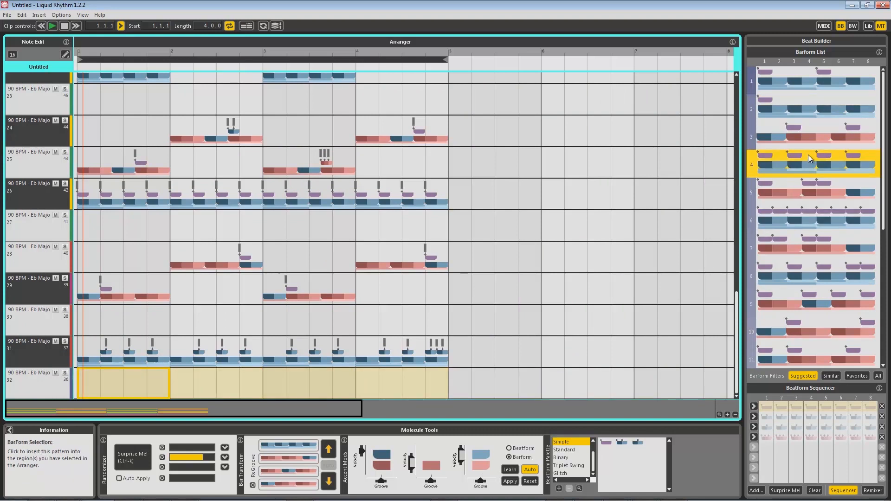
left_click(790, 100)
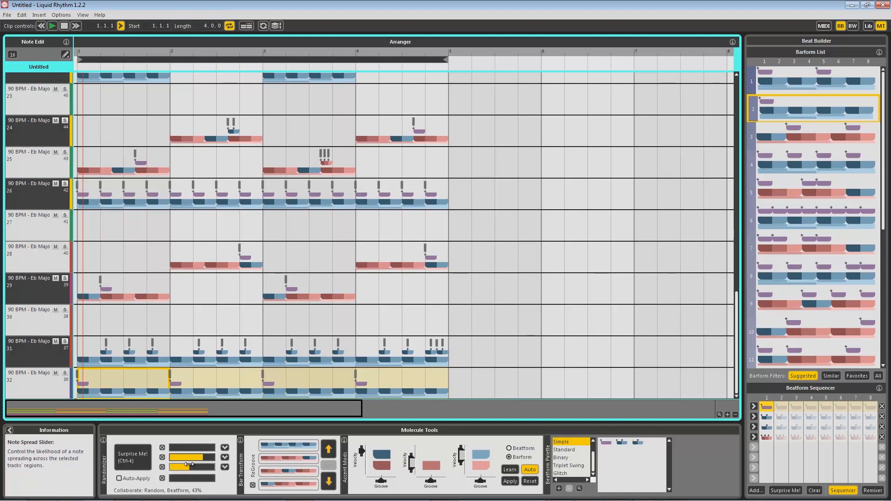
Step: Randomize the four bars of track 32 with Surprise Me, using 43% note spread and 78% barform variation
left_click(133, 461)
left_click(133, 461)
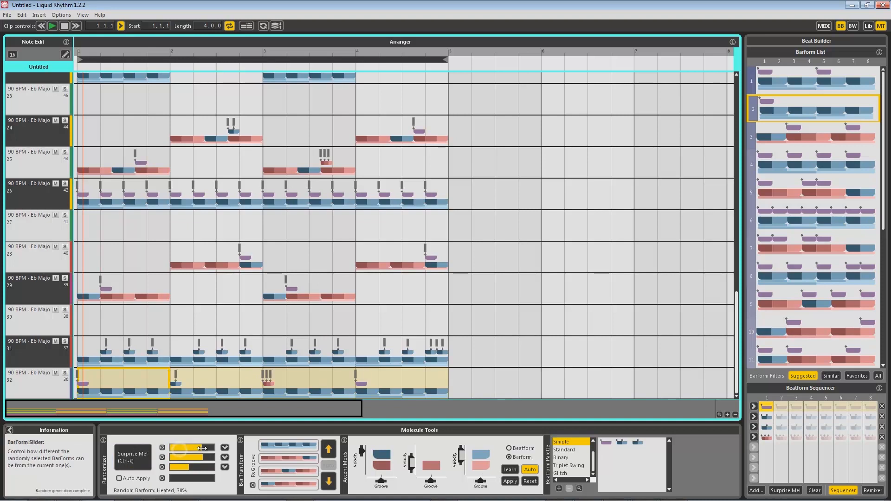
left_click(137, 459)
mouse_move(197, 446)
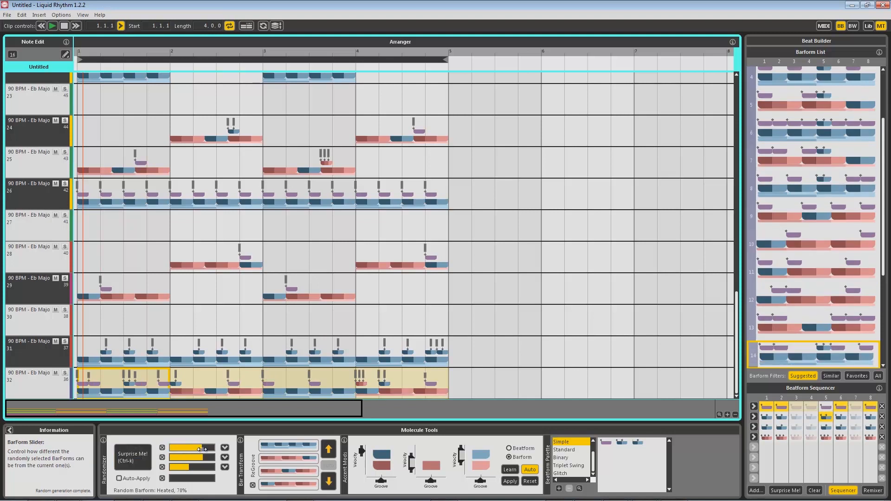
Step: Reduce the Randomizer's barform and beatform amounts to low settings and re-randomize the four bars of track 32 several times
left_click_drag(182, 451, 177, 458)
left_click(142, 459)
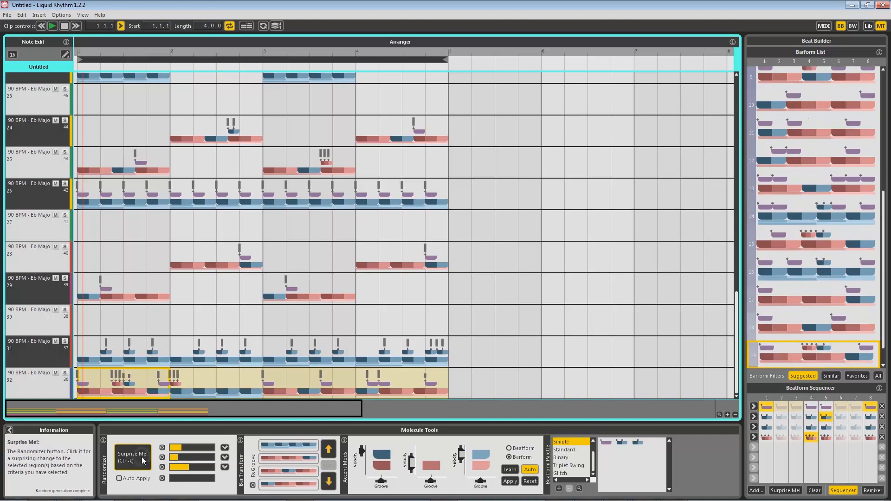
left_click(141, 459)
left_click(142, 459)
left_click(142, 459)
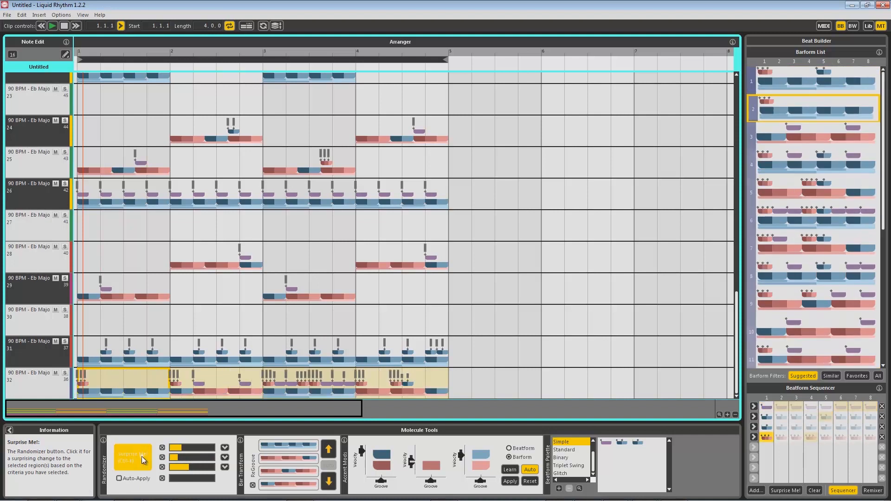
left_click(141, 459)
left_click(142, 459)
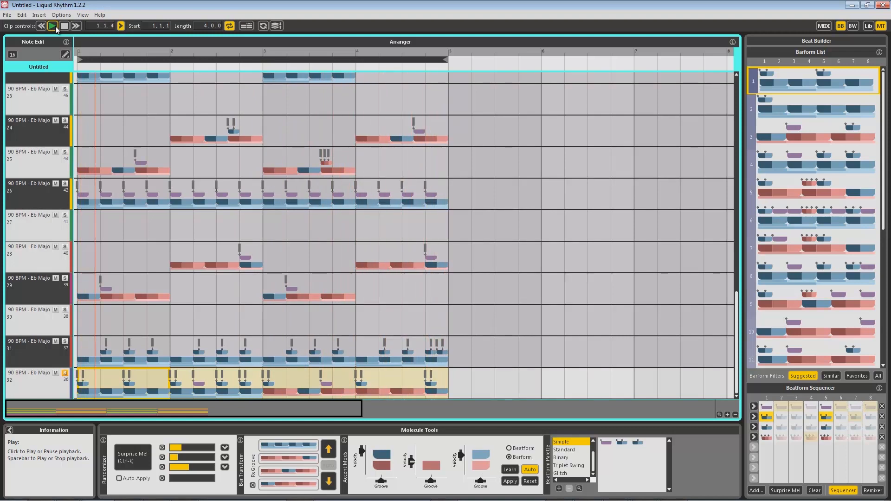
Step: In bar 2 of track 32, set steps 3 and 7 of the Beatform Sequencer to the third-row beatform
left_click(249, 375)
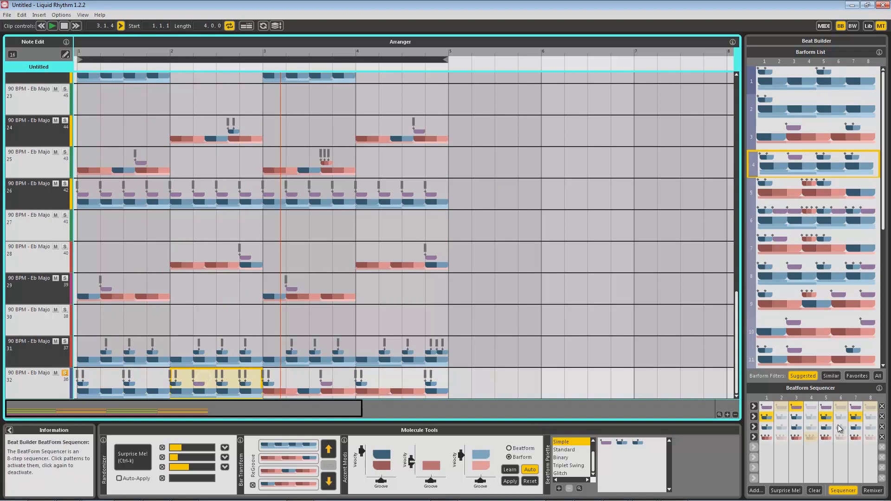
left_click(796, 427)
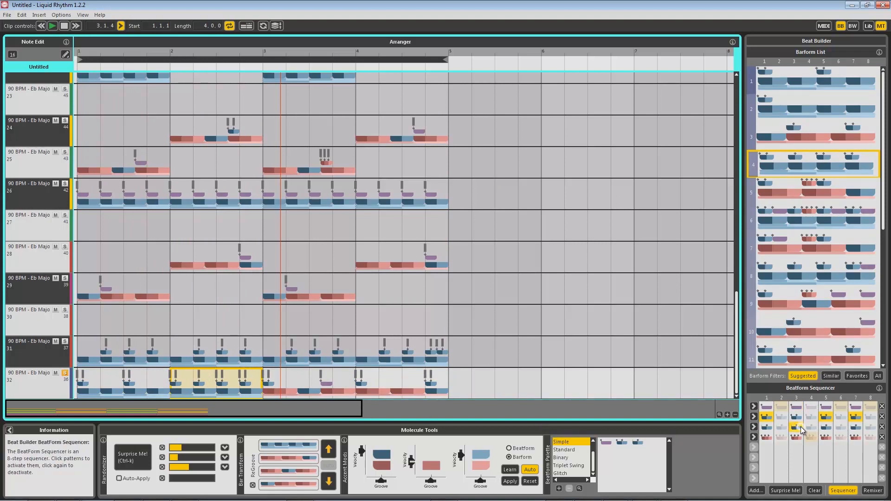
left_click(861, 428)
Step: In bar 4 of track 32, set steps 3, 6 and 7 of the Beatform Sequencer to the third-row beatform
left_click(388, 375)
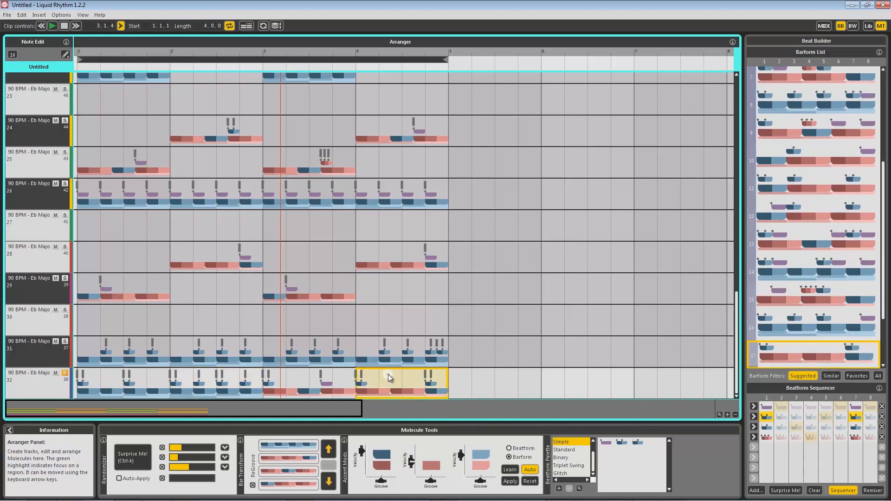
left_click(798, 429)
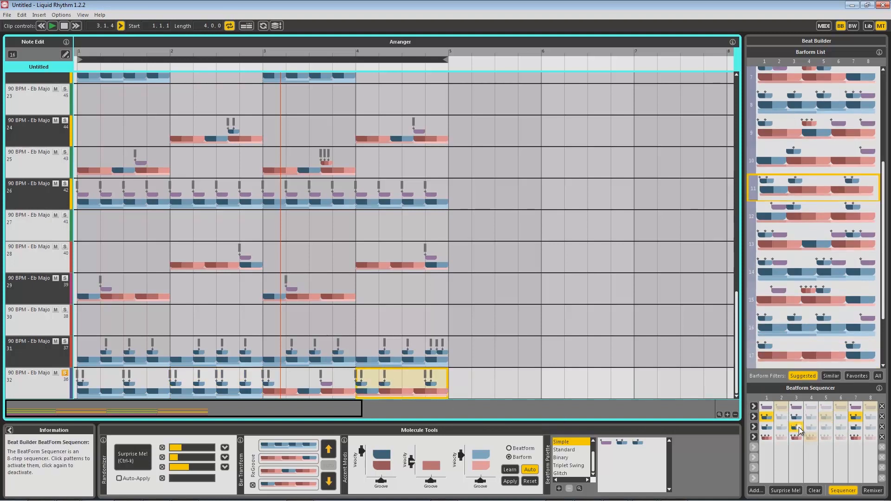
left_click(842, 429)
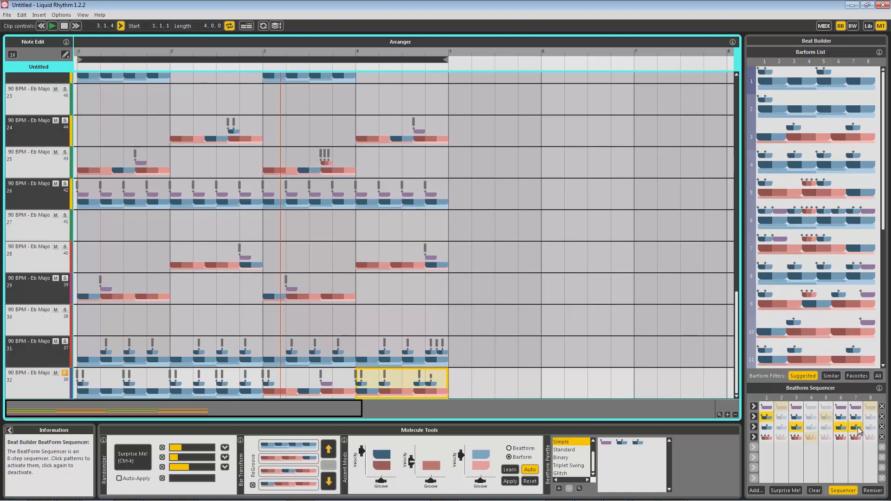
Step: In track 32, add the first-row beatform at step 8 of bar 4 and remove the beatform at step 7 of bar 2
left_click(871, 409)
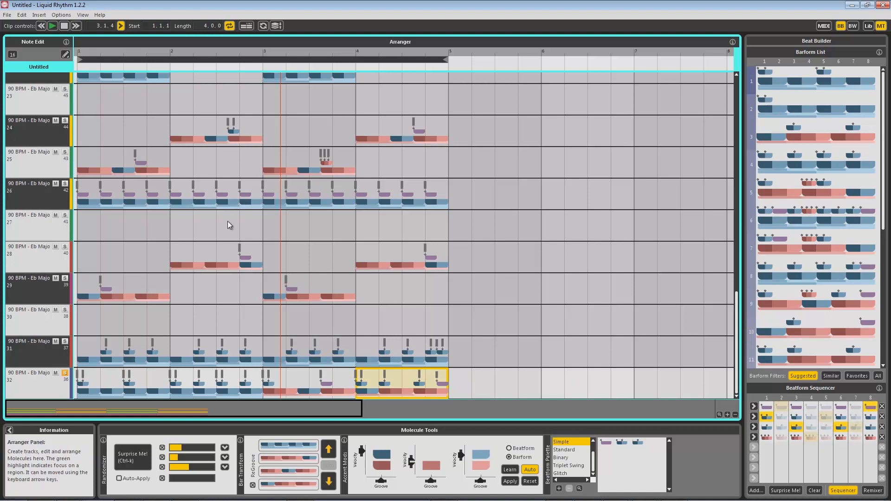
left_click(52, 26)
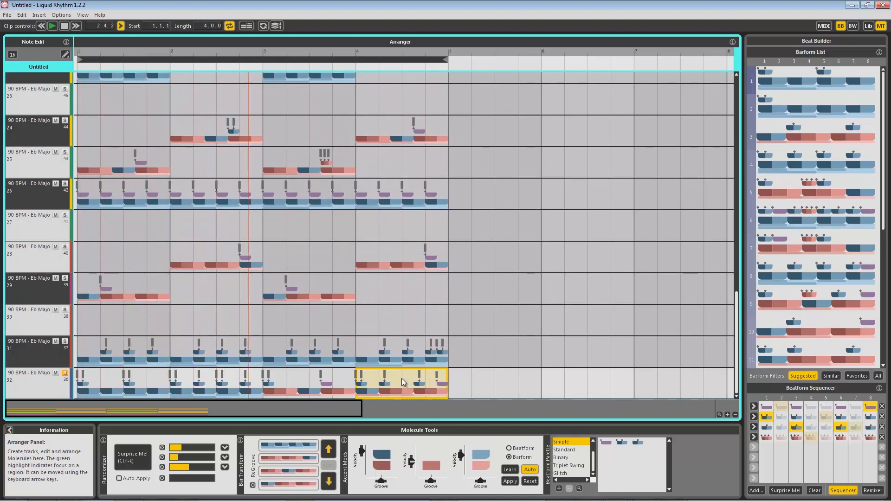
left_click(247, 374)
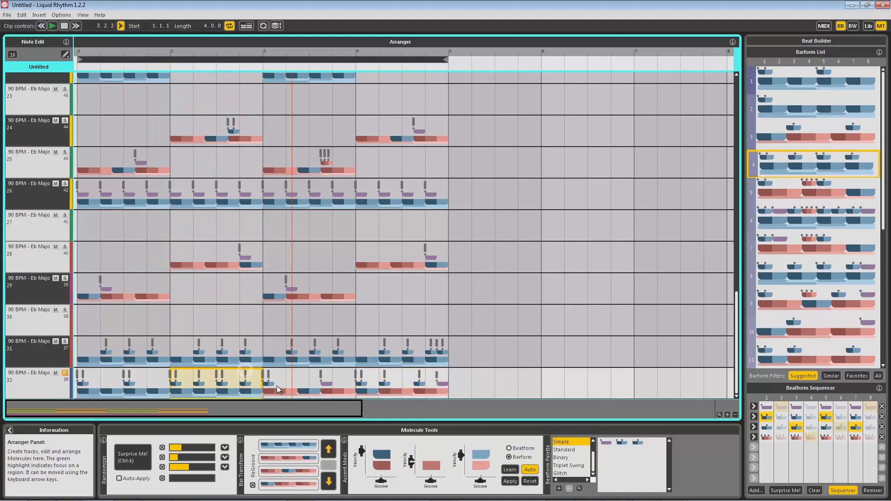
left_click(856, 427)
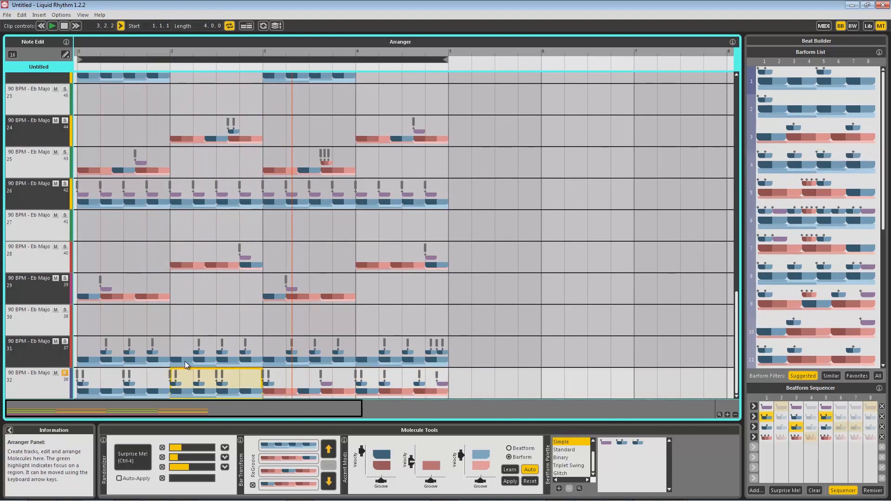
Step: Lower the remaining Randomizer amounts to low settings and apply Surprise Me repeatedly to all four bars of track 32
key("Left")
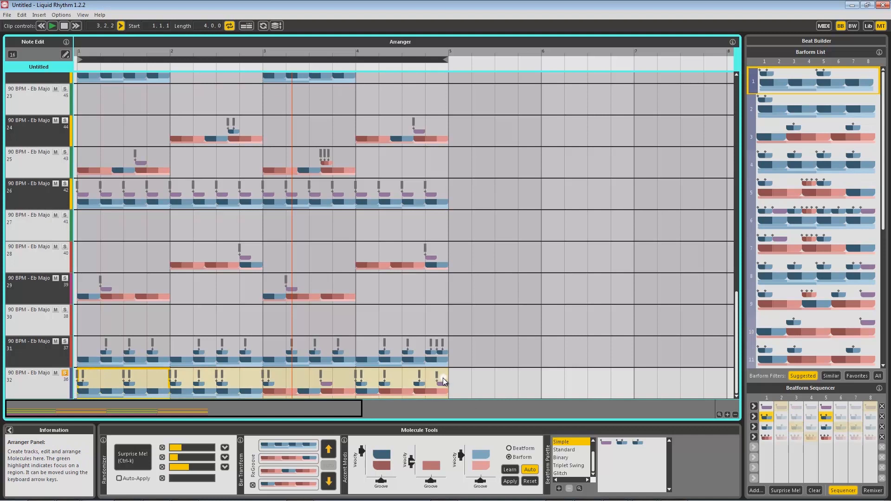
left_click_drag(181, 448, 176, 448)
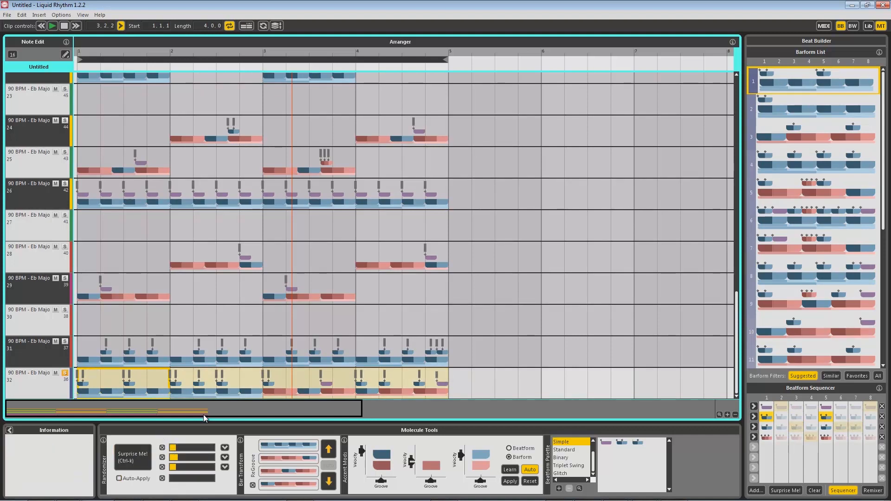
left_click(141, 455)
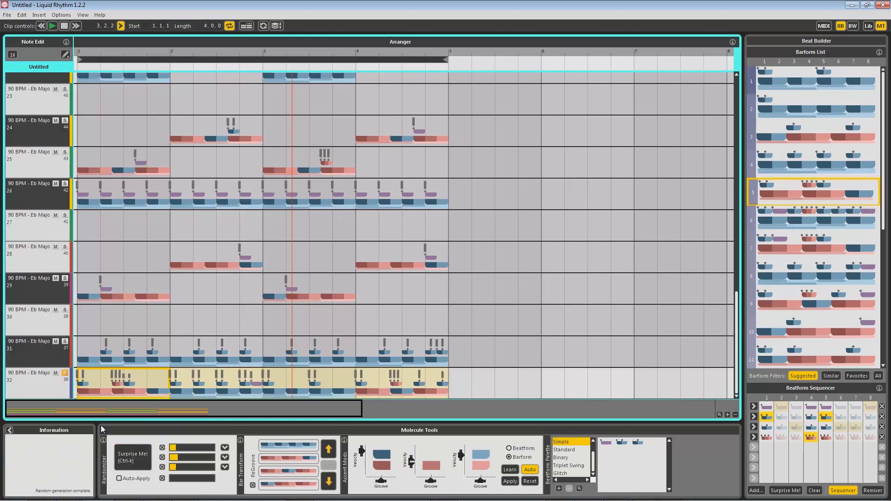
left_click(134, 454)
left_click(134, 457)
left_click(133, 456)
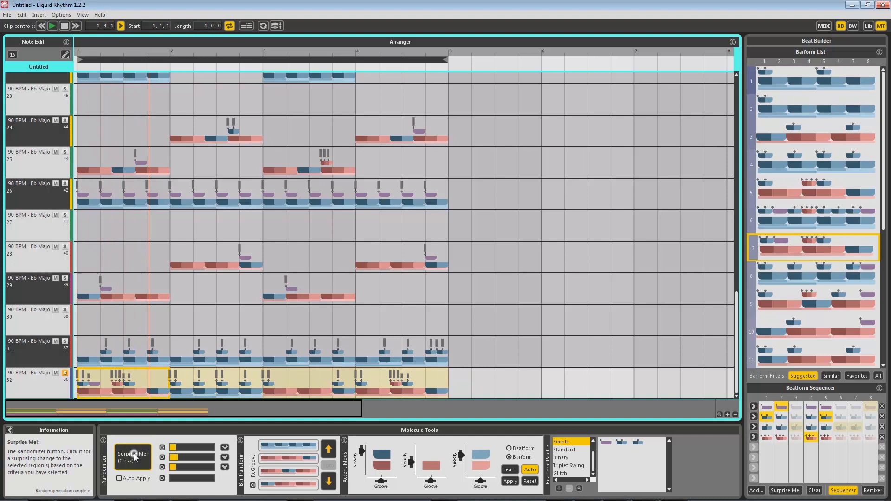
left_click(133, 456)
left_click(133, 456)
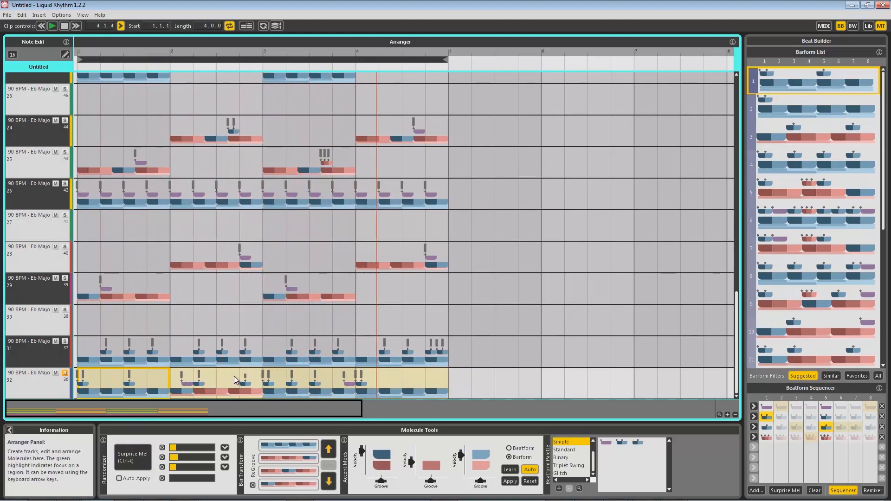
Step: Duplicate bars 1 and 2 of track 32 into bars 3 and 4
left_click(180, 379)
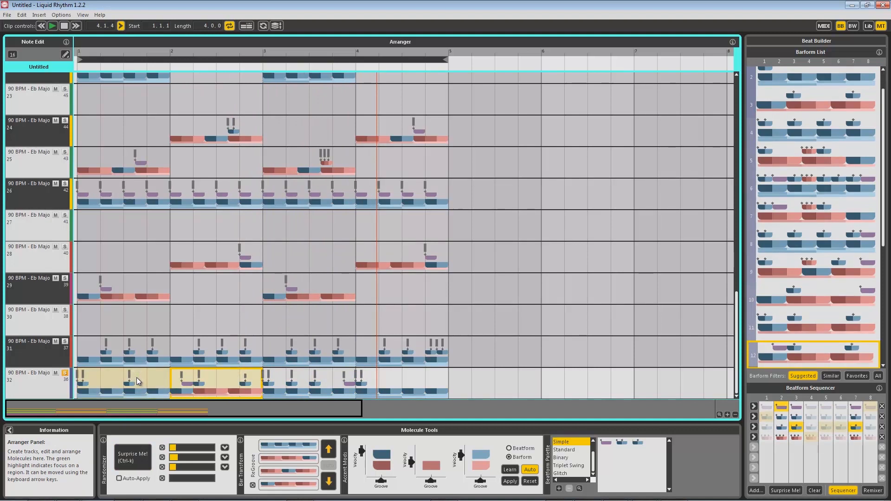
key("ctrl+d")
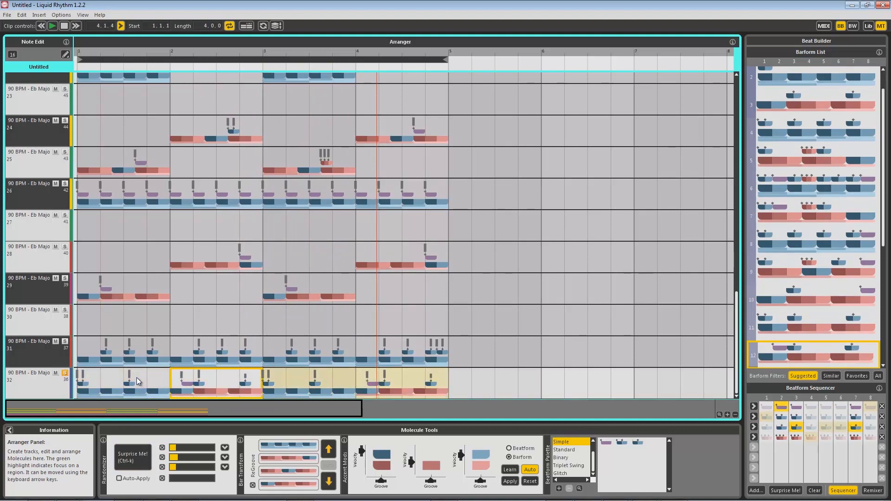
left_click(79, 380)
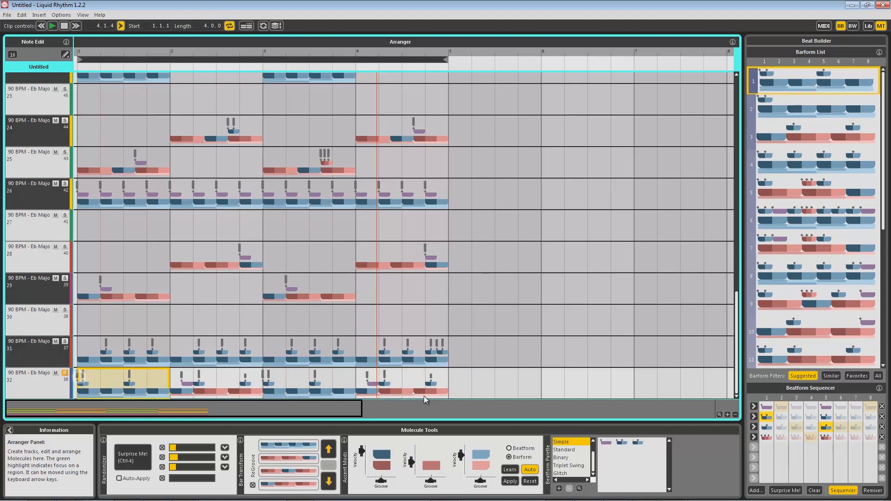
Step: In bar 4 of track 32, add the first-row beatform at step 8, and unsolo the track to play the full pattern
left_click(446, 370)
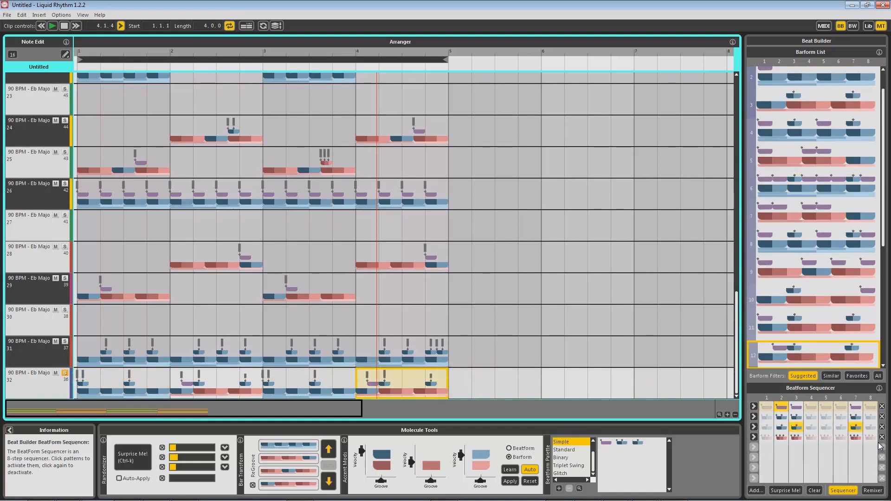
left_click(873, 409)
key("space")
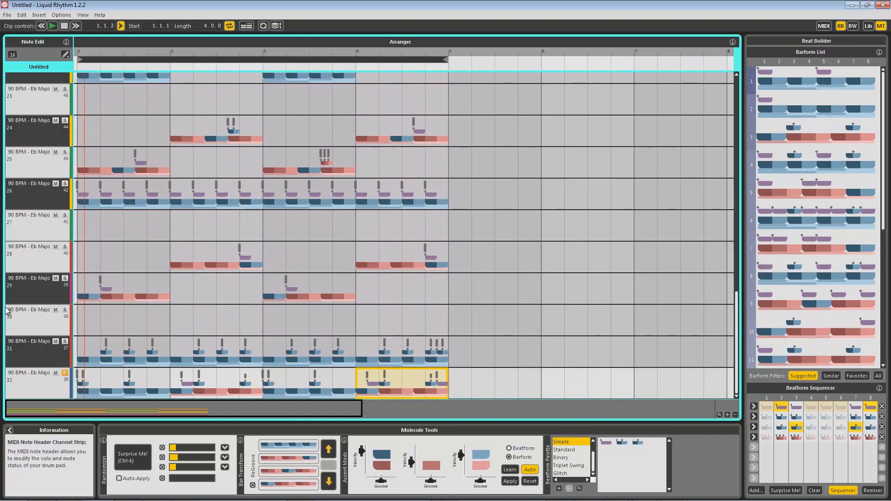
left_click(65, 373)
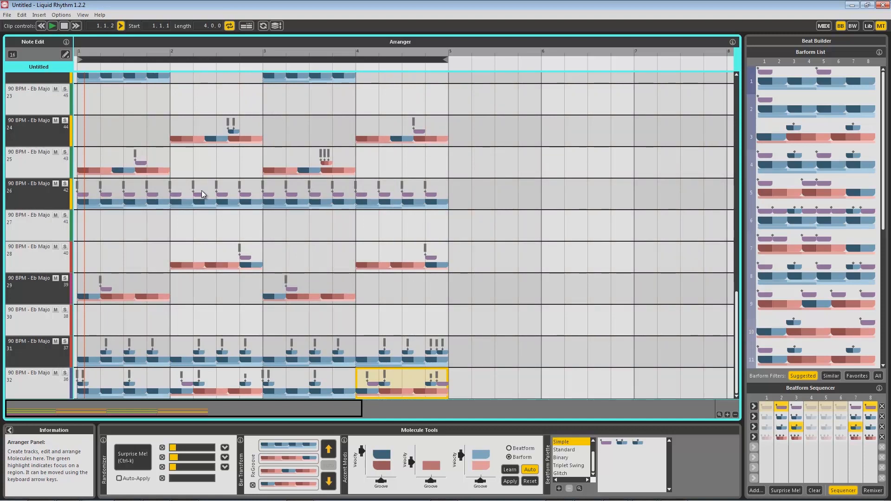
key("space")
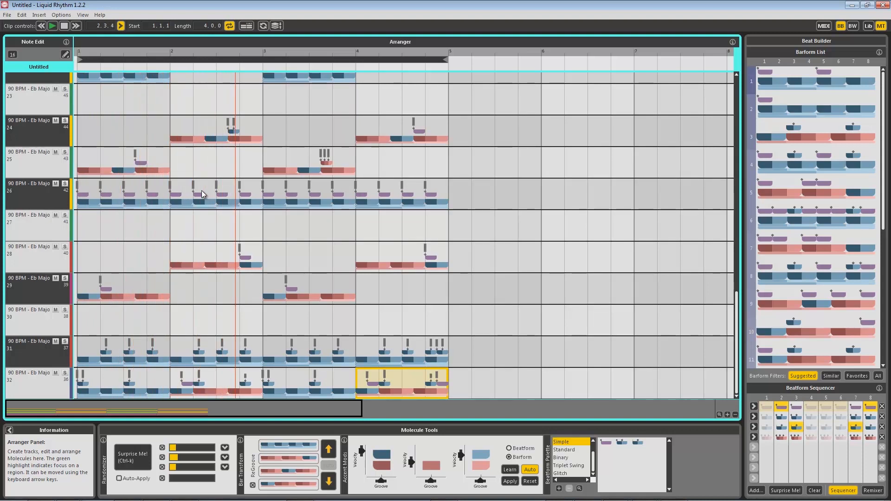
Step: Audition track 26 in solo, and mute it while releasing the solo
left_click(65, 184)
key("space")
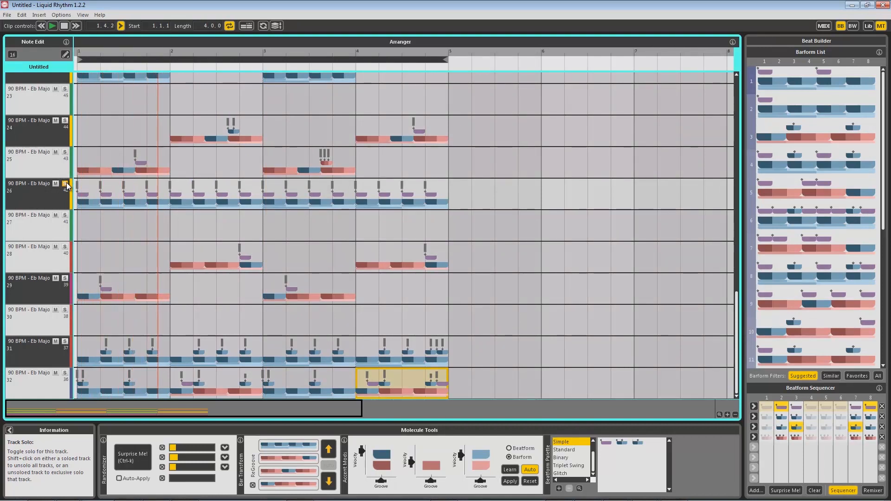
left_click(55, 184)
left_click(65, 184)
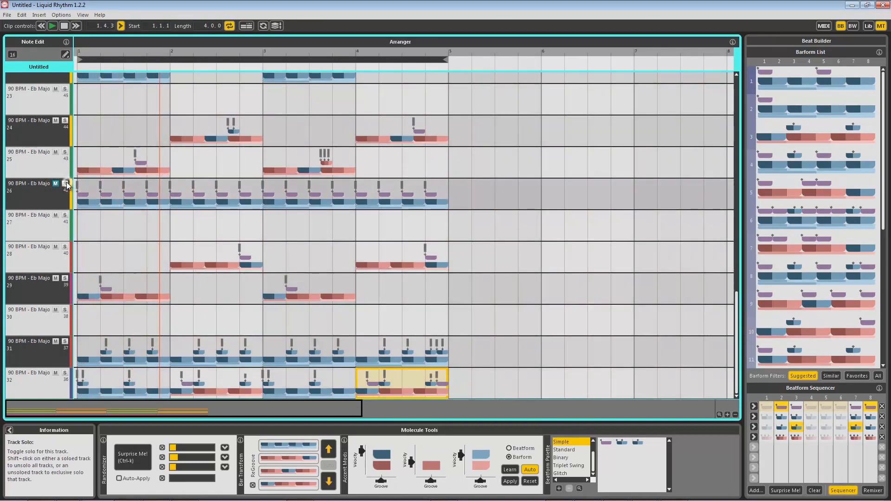
Step: Move the four-bar pattern of track 26 to track 27 and audition it in solo
left_click(91, 201)
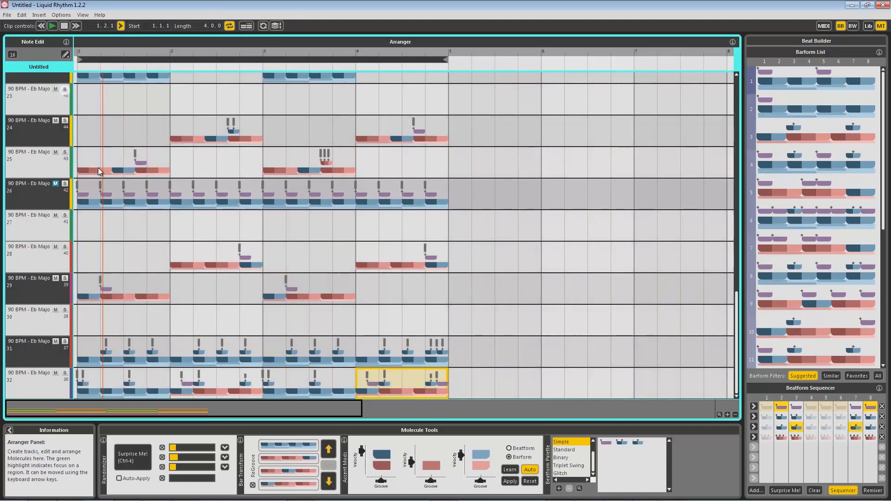
left_click(87, 188)
left_click(374, 185, "shift")
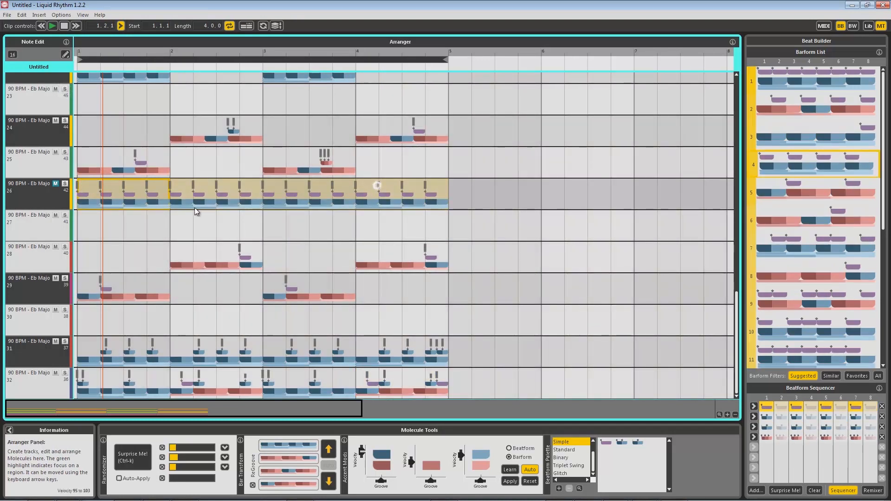
left_click_drag(93, 192, 93, 223)
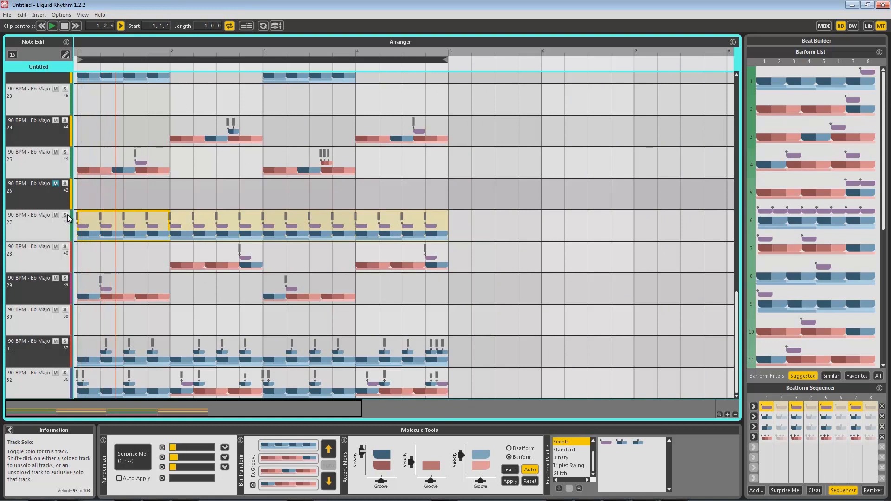
left_click(64, 216)
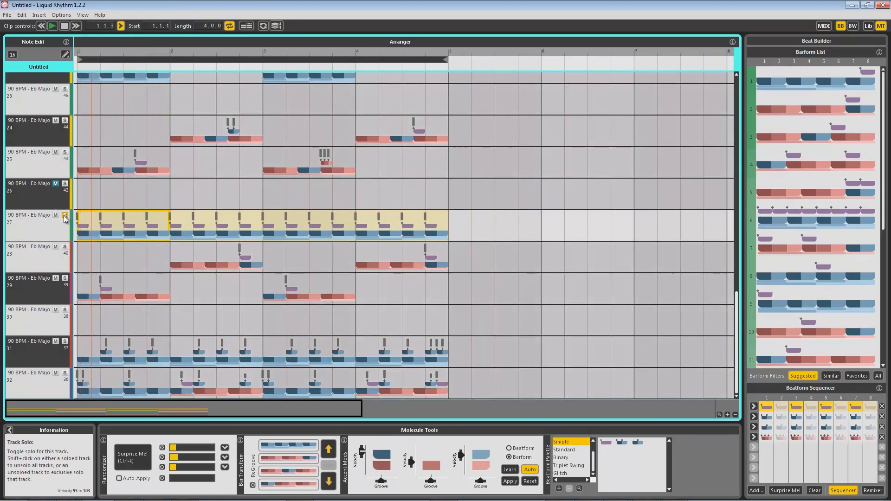
key("space")
left_click(65, 216)
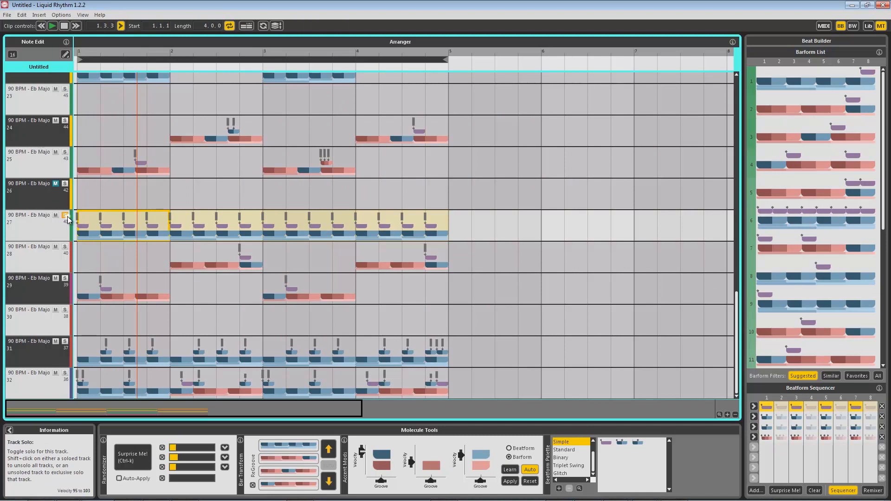
Step: Move the four-bar pattern from track 27 to track 23 and randomize it with Surprise Me while the track is soloed
left_click_drag(97, 222, 98, 98)
left_click(65, 90)
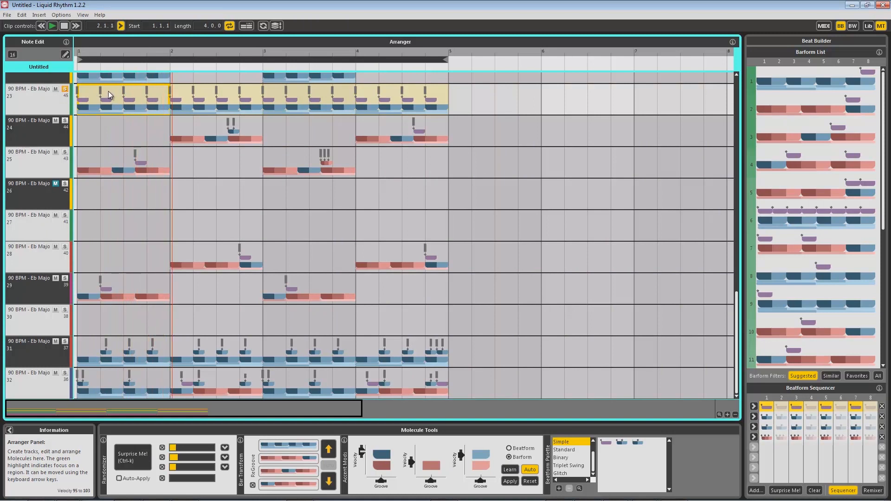
left_click(132, 460)
left_click(132, 460)
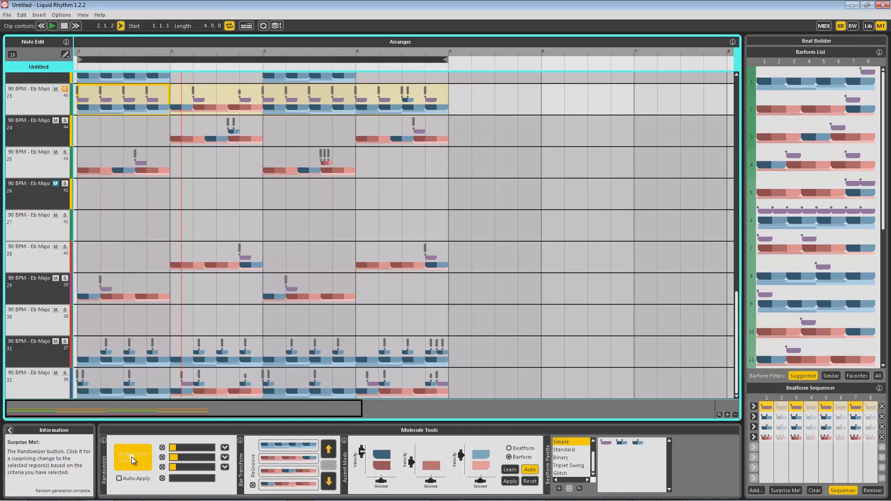
left_click(64, 89)
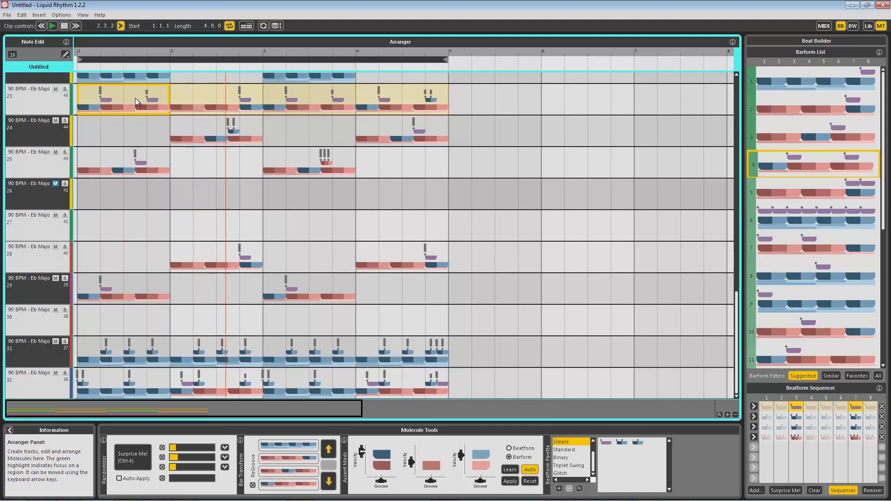
Step: Mute track 23 and compare the playback with track 31 muted and unmuted
left_click(56, 89)
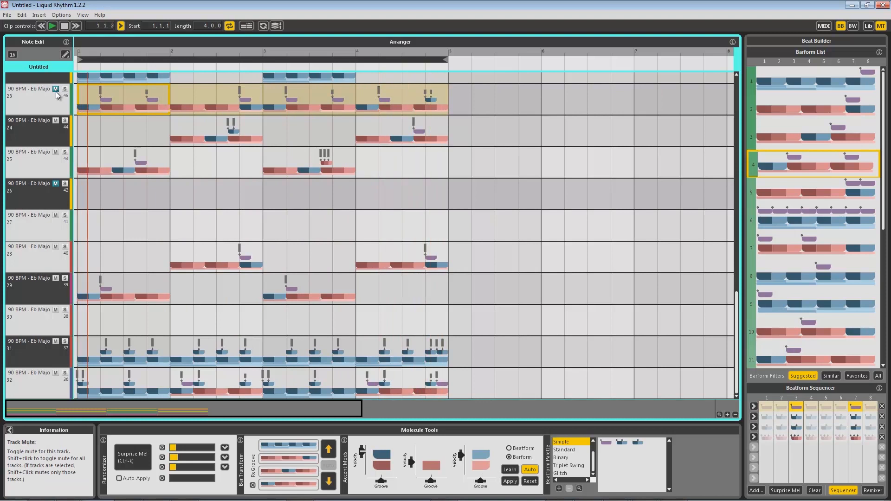
left_click(55, 342)
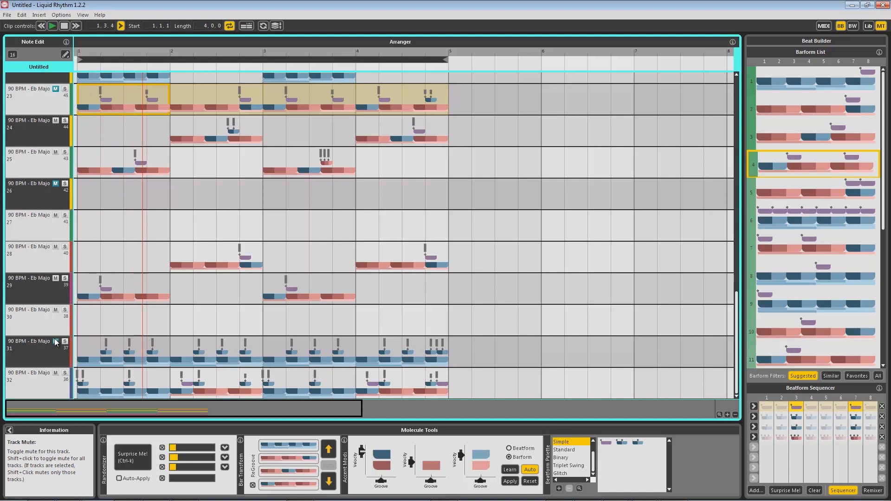
left_click(56, 342)
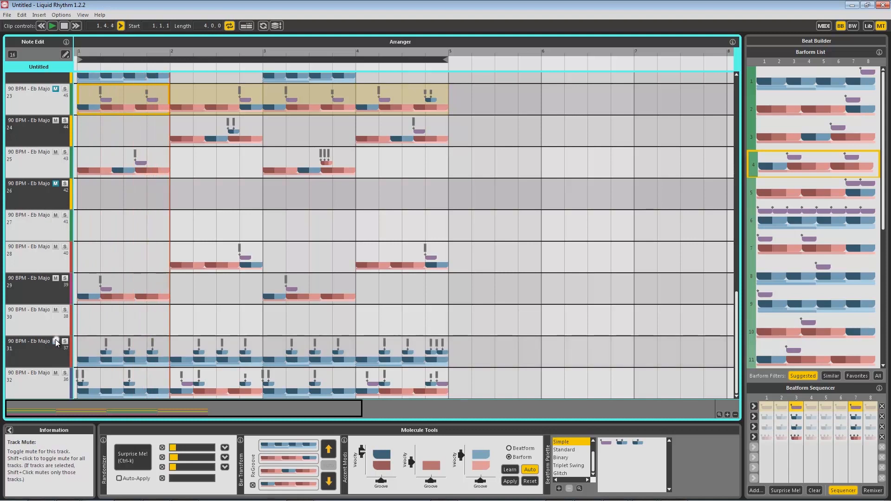
Step: Clear bars 1 to 3 of track 31
left_click(93, 339)
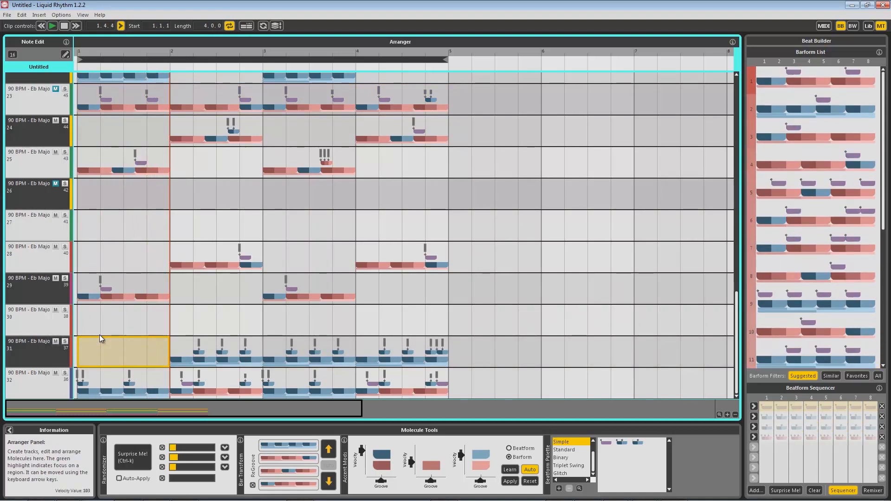
left_click(186, 347)
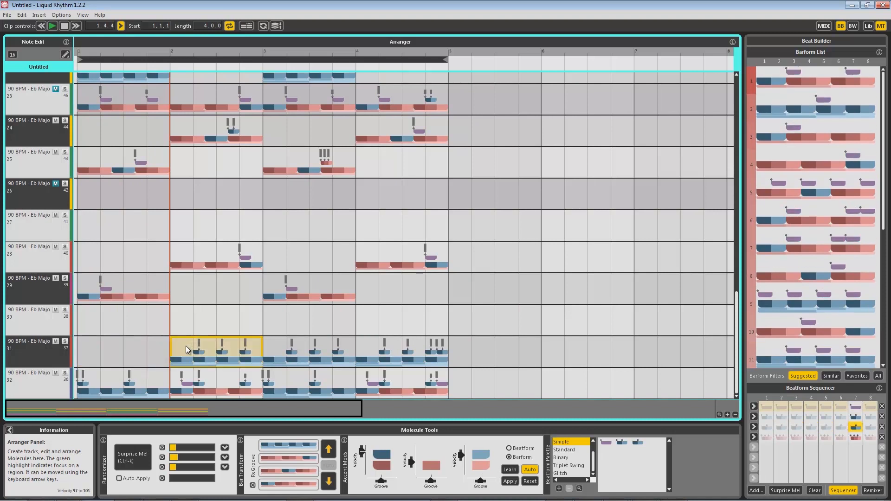
left_click(276, 340)
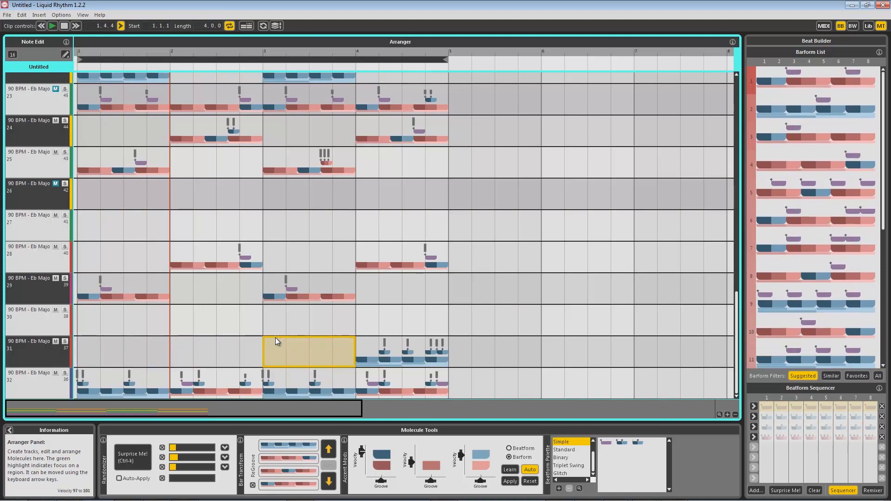
Step: In bar 4 of track 31, set step 8 to the third-row beatform and remove the beatforms at steps 3 and 5
left_click(369, 343)
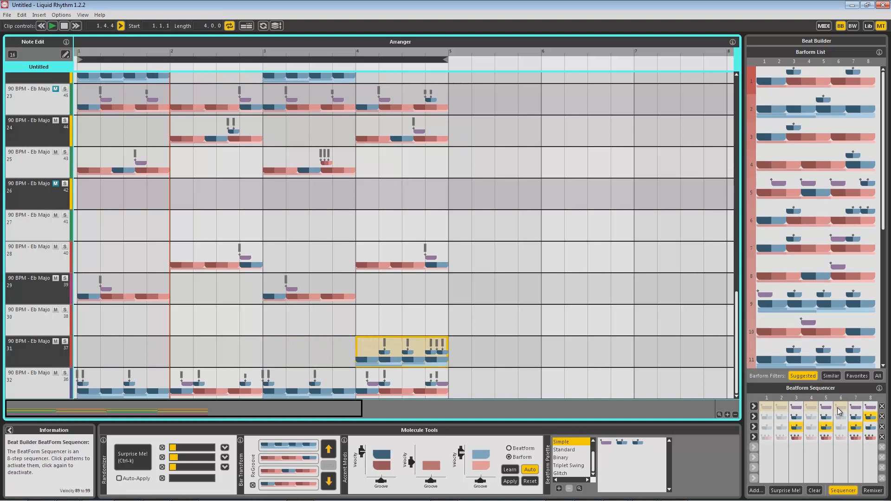
left_click(868, 427)
left_click(830, 429)
left_click(800, 426)
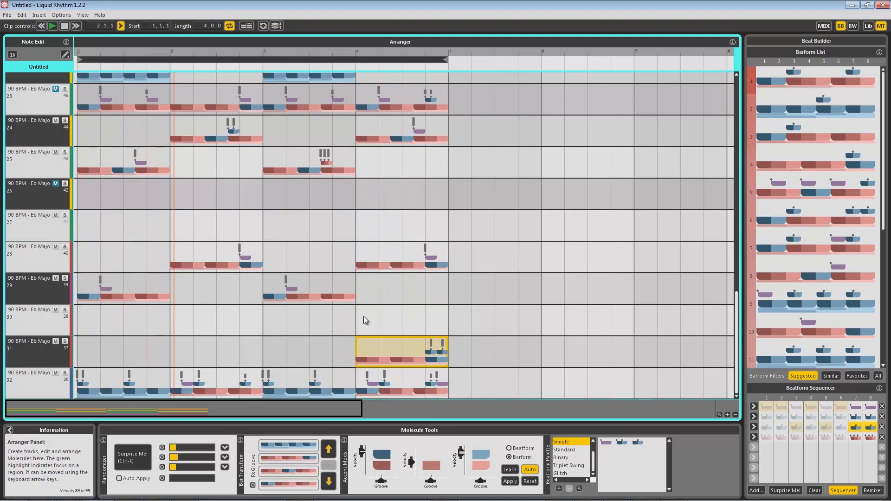
scroll(179, 155, "up", 3)
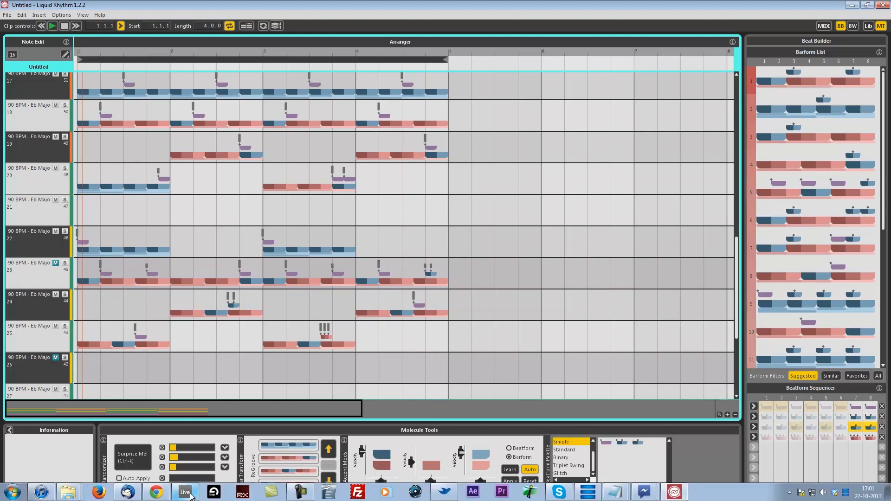
Step: Switch to Ableton Live and look over the devices on the Master, VOICEOVER and Liquid Rhythm tracks and the arrangement
left_click(186, 493)
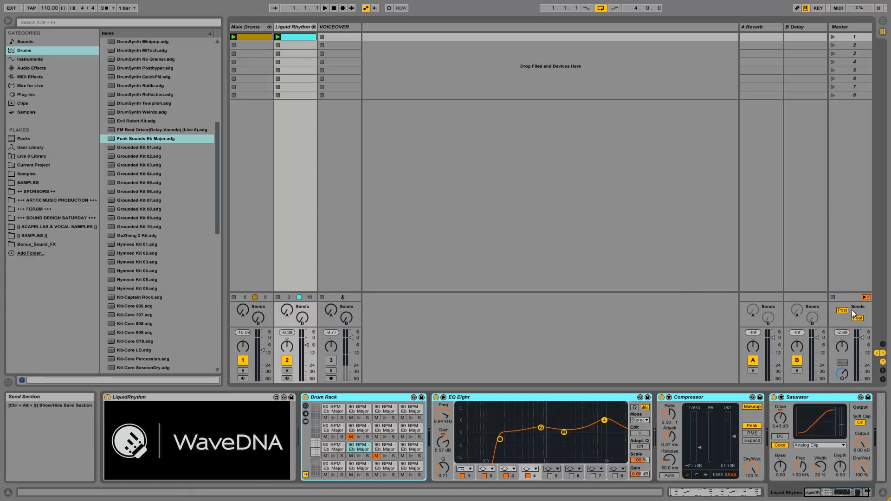
left_click(853, 27)
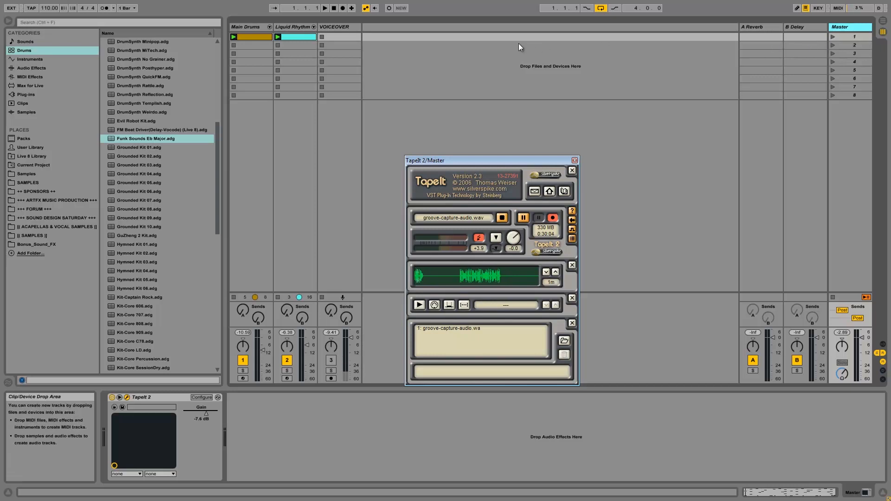
left_click(331, 27)
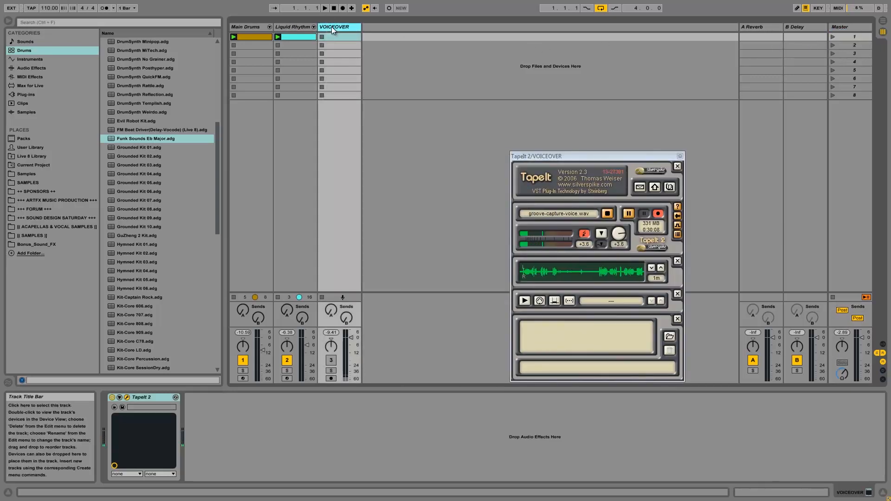
left_click(293, 27)
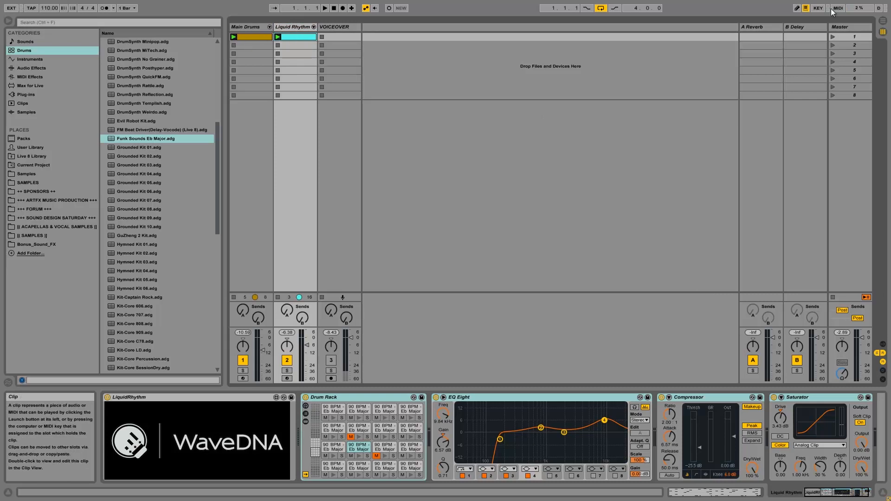
left_click(883, 21)
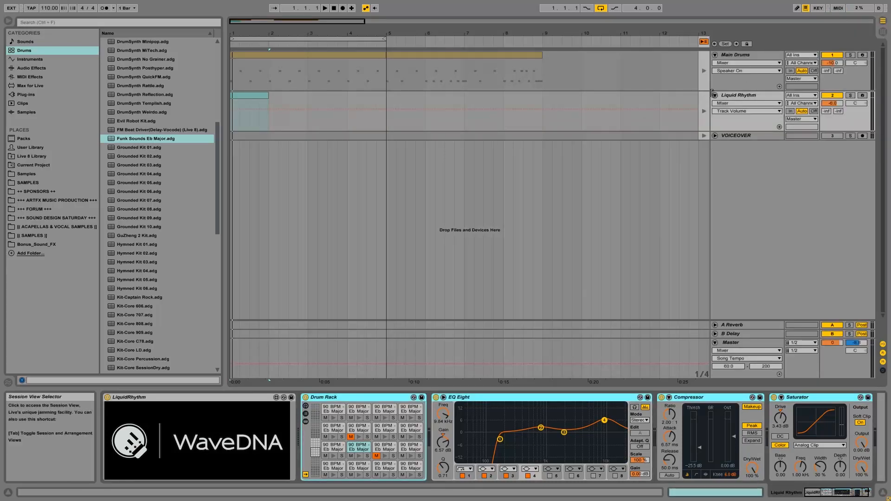
left_click(884, 33)
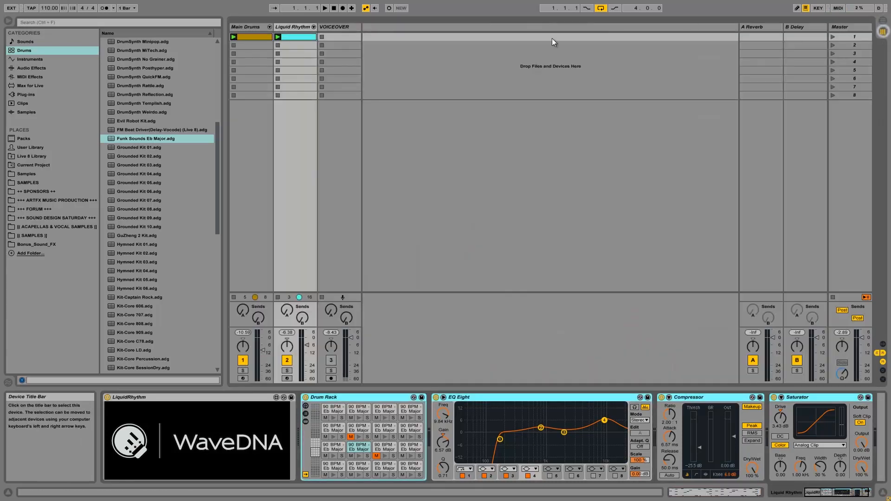
Step: Delete the Main Drums session clip and move the Liquid Rhythm session clip to bar 1 of its arrangement track
left_click(245, 37)
key("Delete")
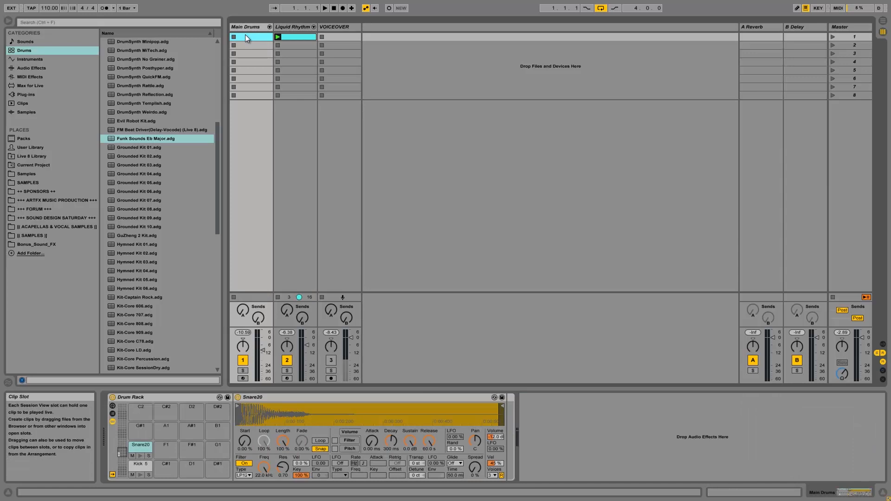
left_click(286, 37)
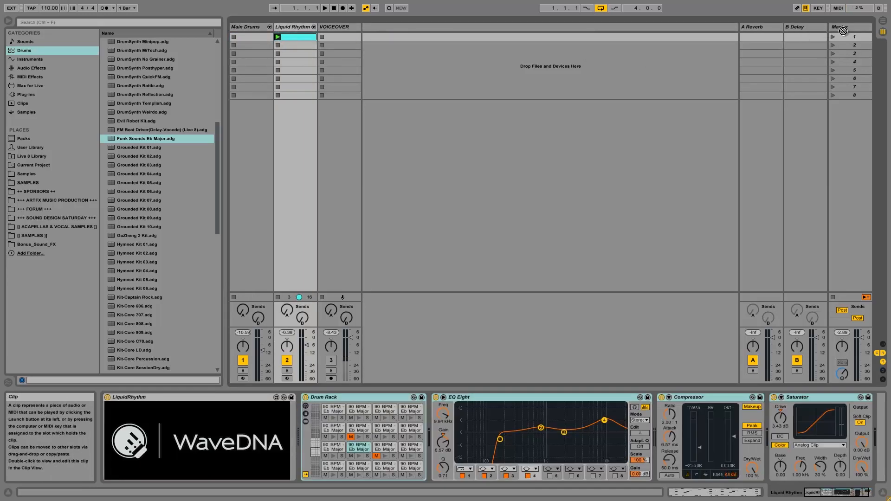
left_click(883, 21)
left_click_drag(875, 14, 232, 119)
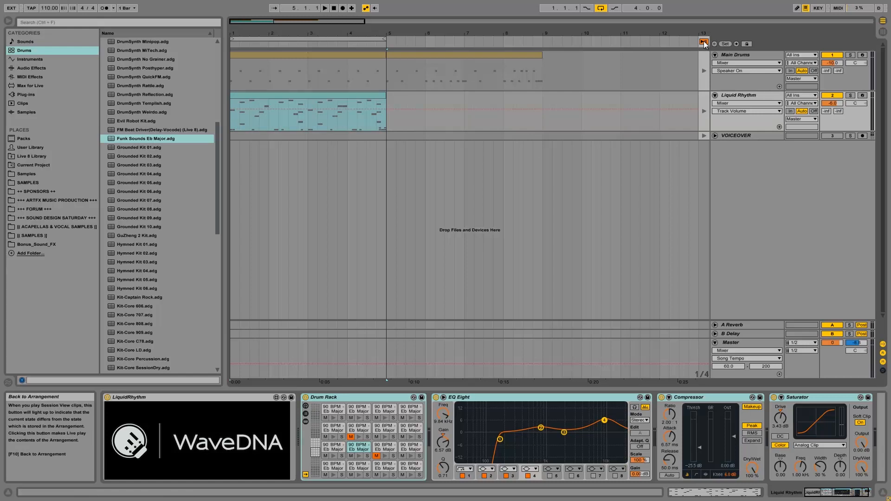
Step: Return playback from the session view to the contents of the arrangement
left_click(883, 32)
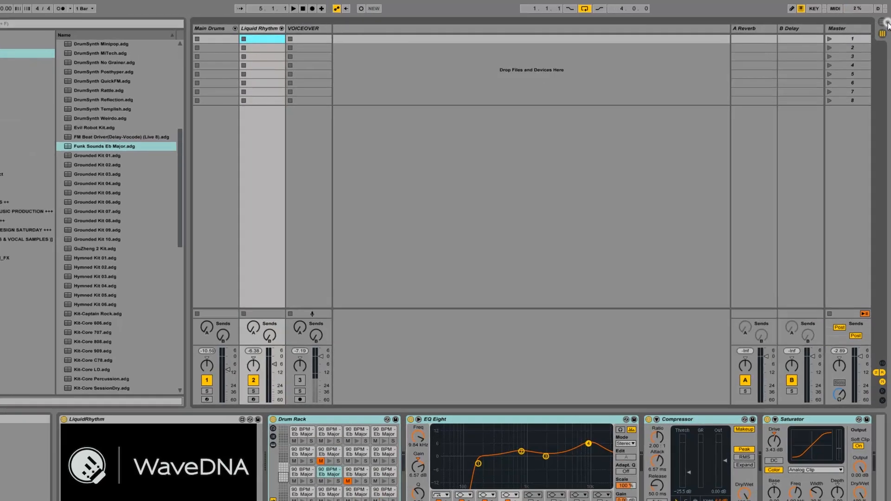
left_click(882, 21)
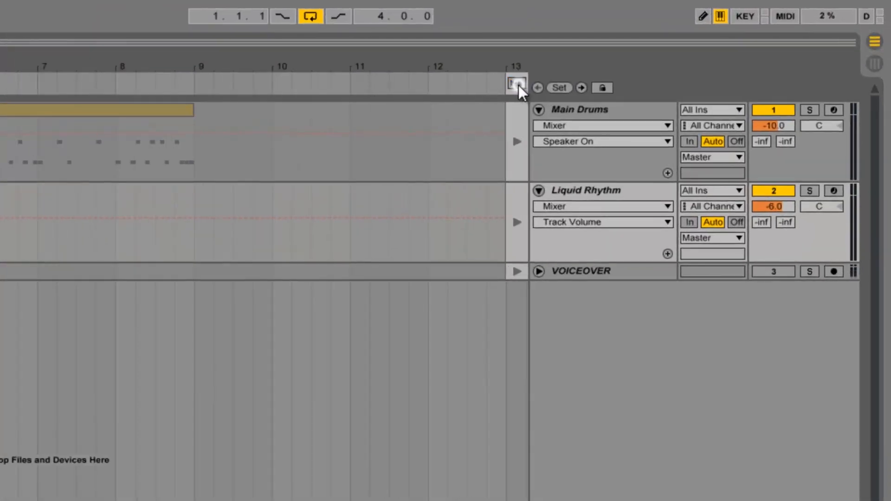
left_click(517, 84)
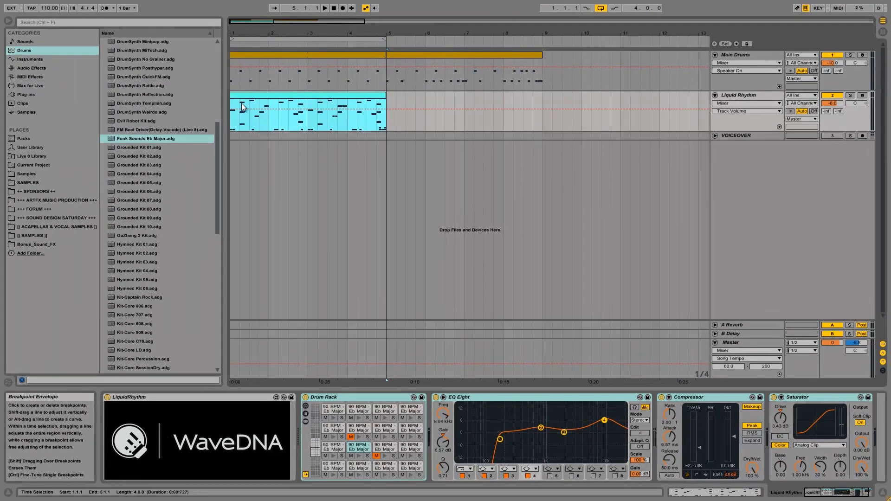
Step: Solo the Liquid Rhythm track, set its volume to -11.2 dB and play the pattern
left_click(232, 102)
left_click(857, 103)
left_click(850, 96)
key("space")
key("space")
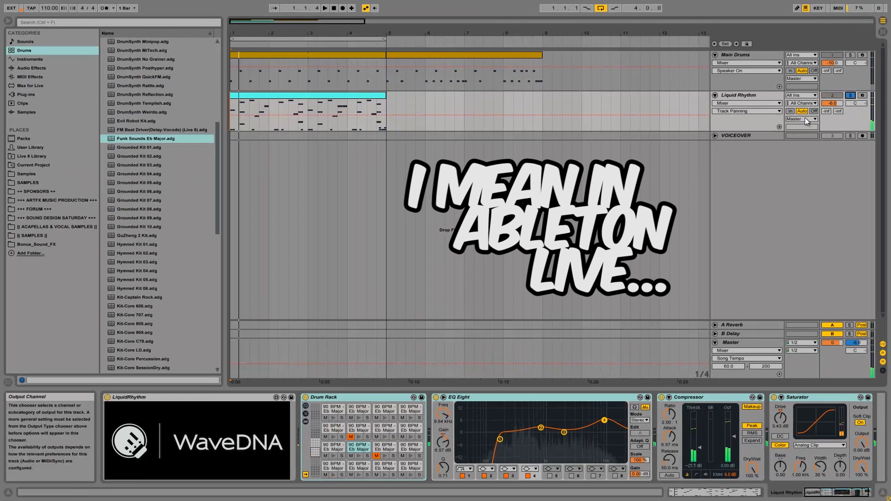
left_click_drag(831, 101, 832, 103)
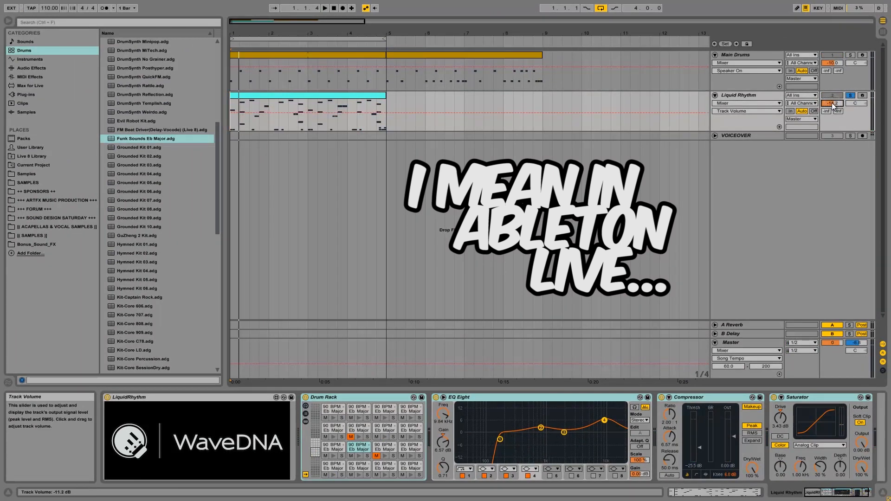
key("space")
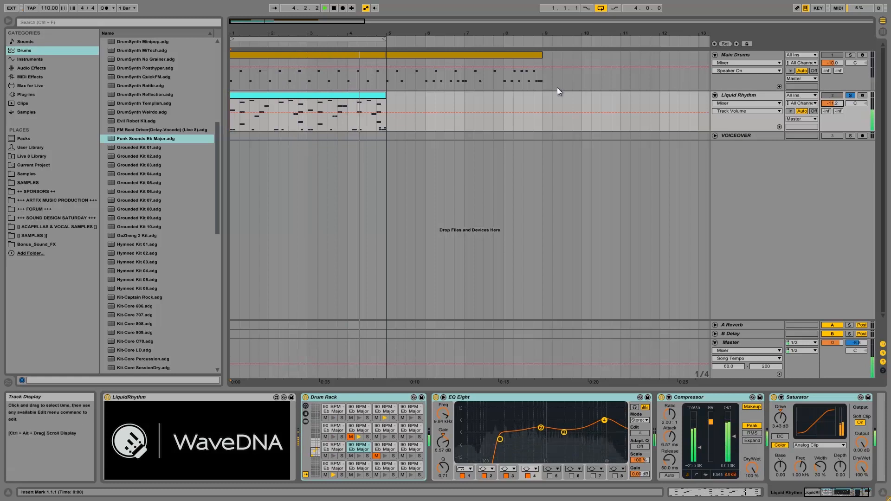
Step: Open the Liquid Rhythm clip for note editing, enable note preview and audition the Eb Major 16 sound
left_click(357, 99)
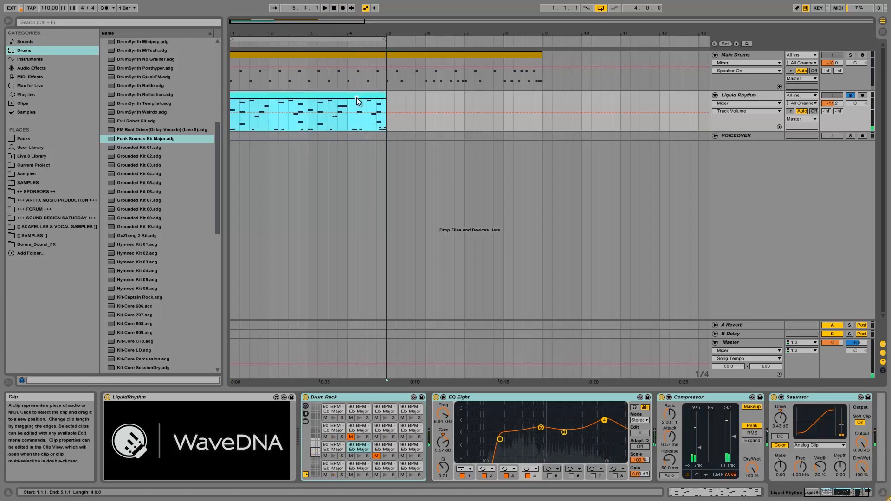
double_click(357, 98)
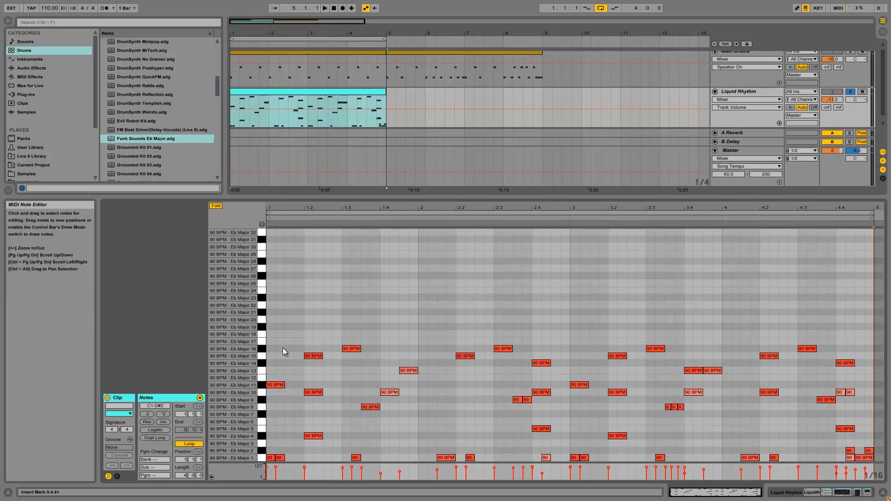
left_click(261, 349)
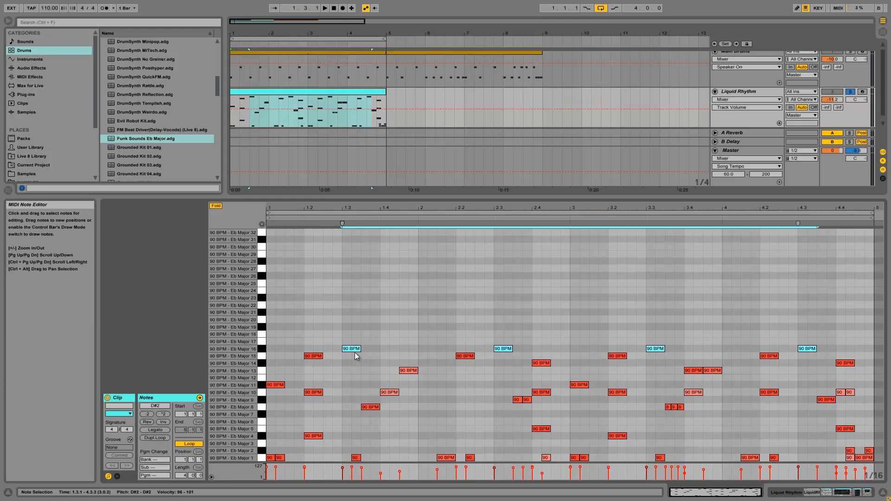
left_click(262, 224)
left_click(262, 349)
left_click(263, 350)
left_click(263, 349)
left_click(262, 349)
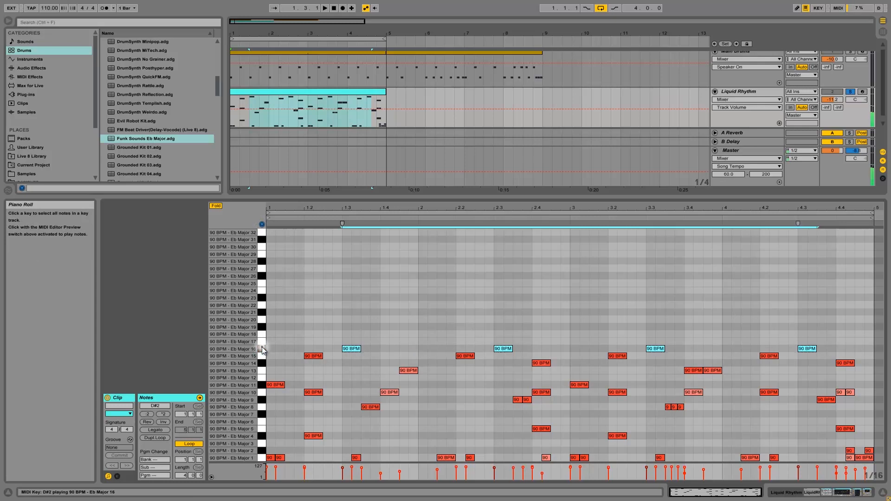
left_click(262, 349)
left_click(263, 346)
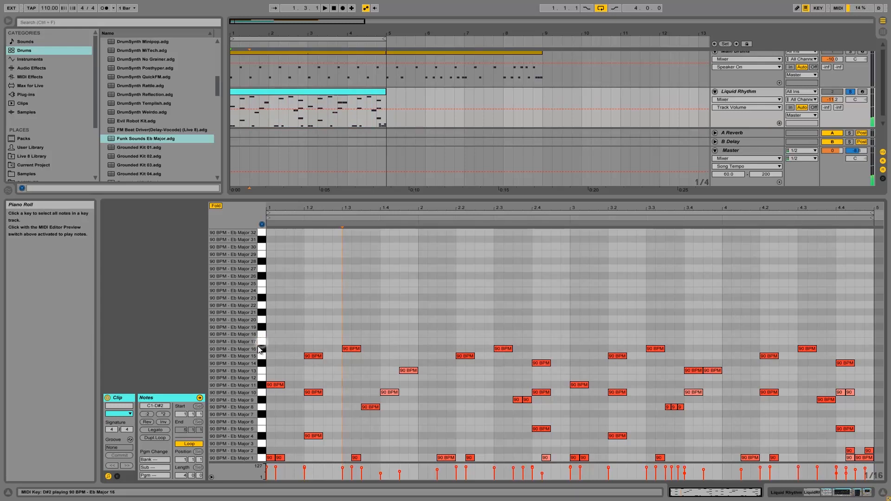
Step: Move all Eb Major 16 notes up to the Eb Major 17 row and play the result
left_click(260, 349)
left_click_drag(347, 349, 344, 342)
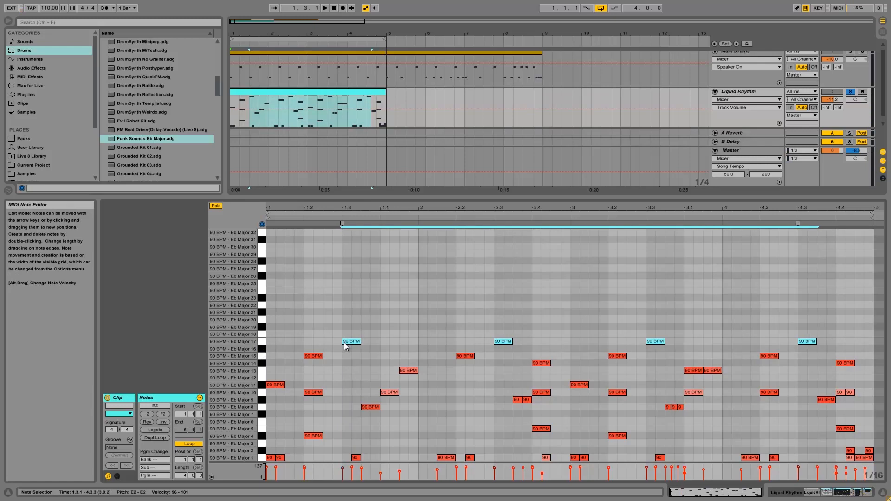
key("space")
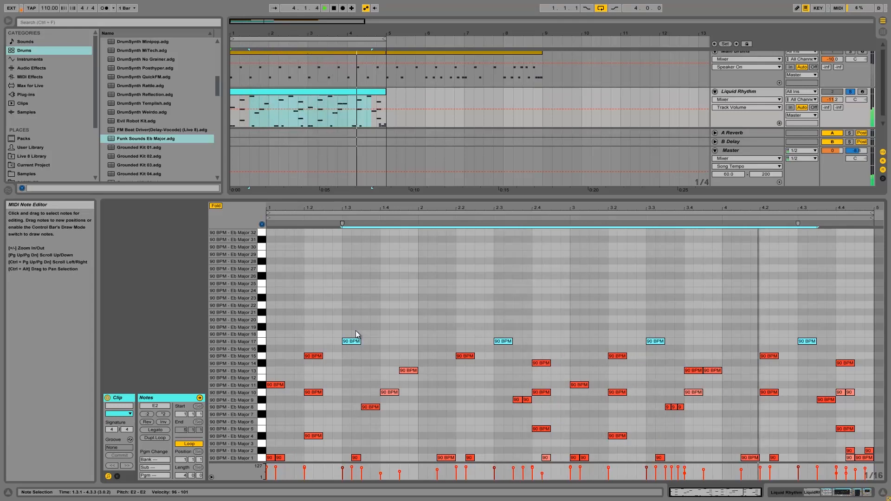
key("space")
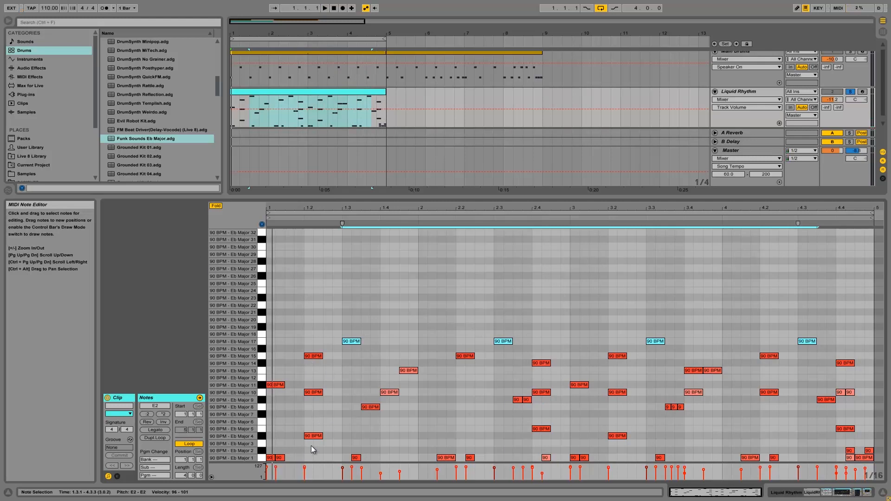
Step: Copy the Eb Major 15 notes to row 18 as sixteenths from 1.2.2, and copy those to row 19 from 1.2.4
left_click(263, 328)
left_click(263, 335)
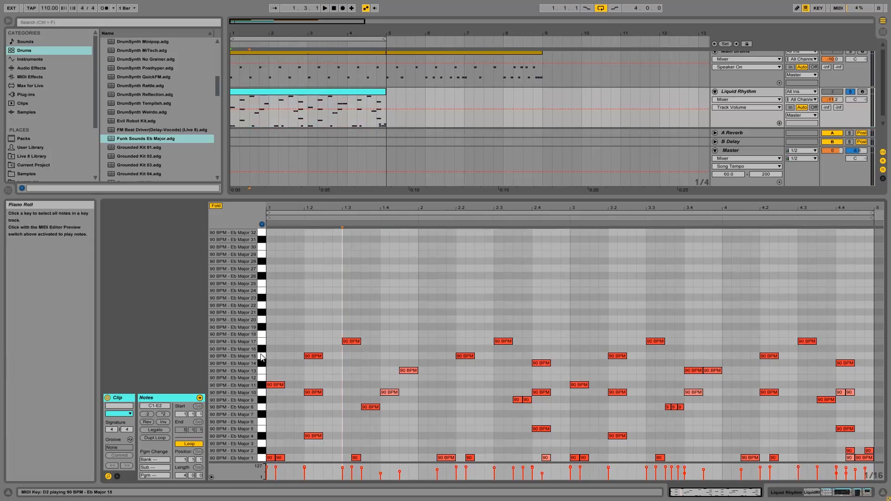
left_click(261, 358)
left_click_drag(309, 358, 319, 334)
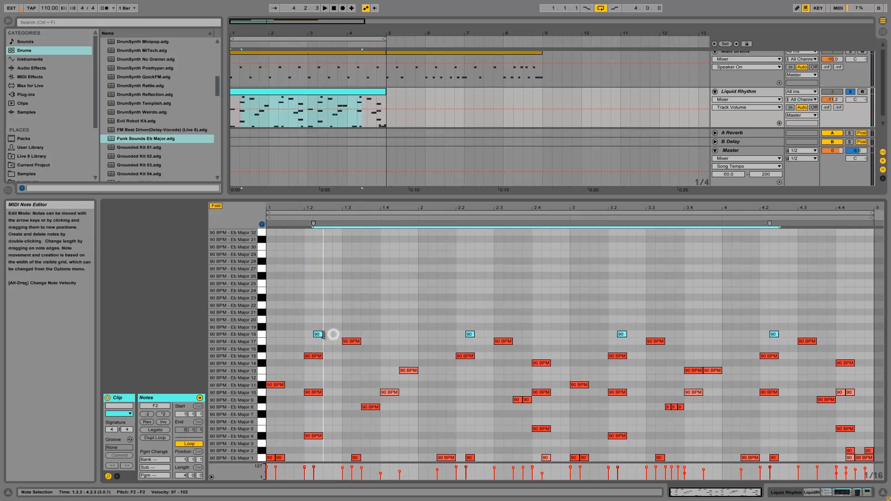
left_click_drag(318, 335, 340, 327)
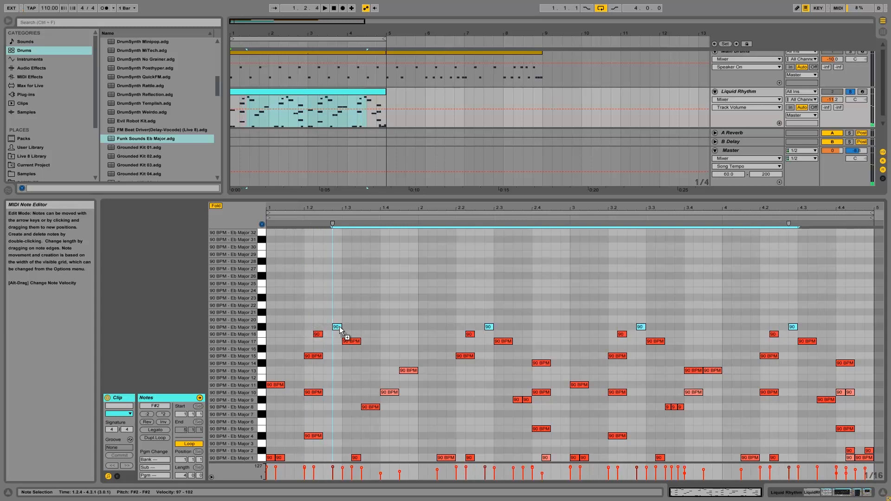
Step: Play the clip and shift all notes in rows 18 and 19 together to start at 1.3.4
key("space")
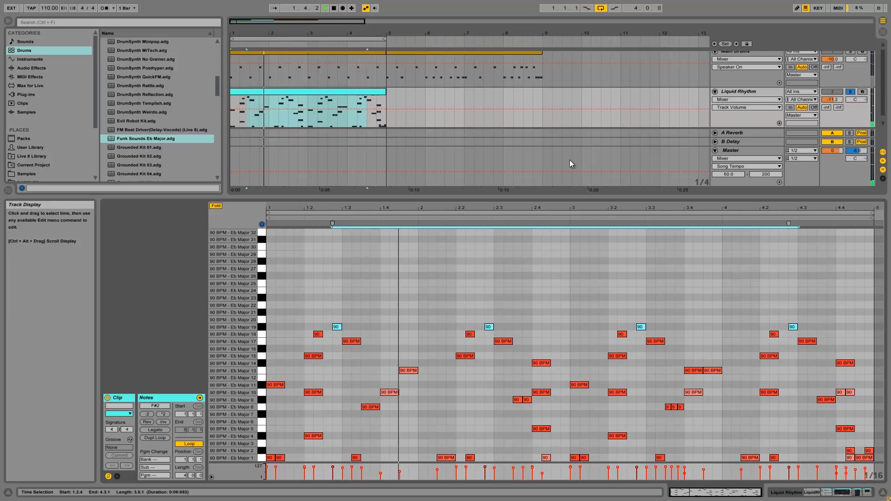
left_click_drag(308, 333, 812, 274)
left_click_drag(318, 335, 376, 337)
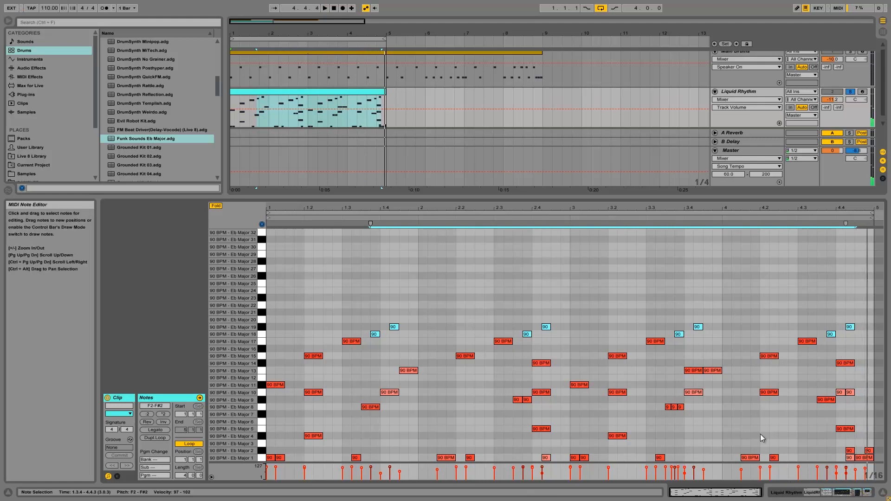
Step: Delete the three rapid Eb Major 8 notes in bar 3, copy the row's bar 1 note to 3.4.3 and play
left_click_drag(682, 414, 666, 405)
key("Delete")
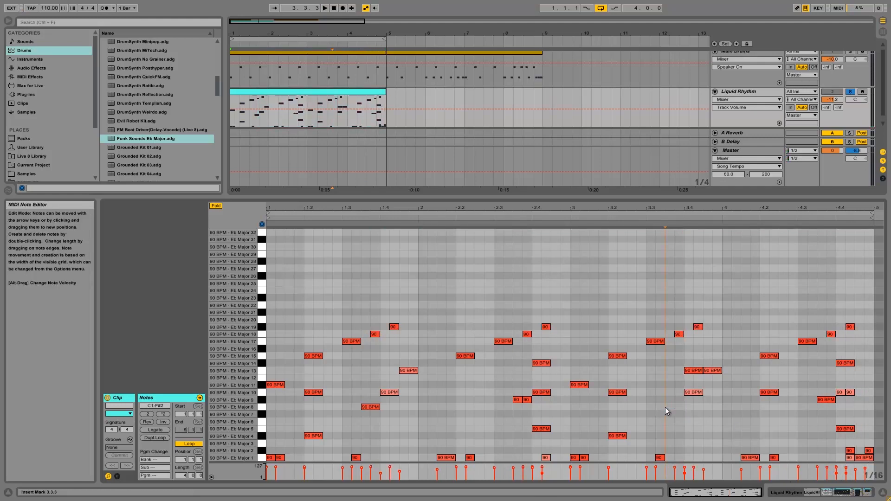
left_click(366, 407)
left_click_drag(367, 410, 708, 408)
key("space")
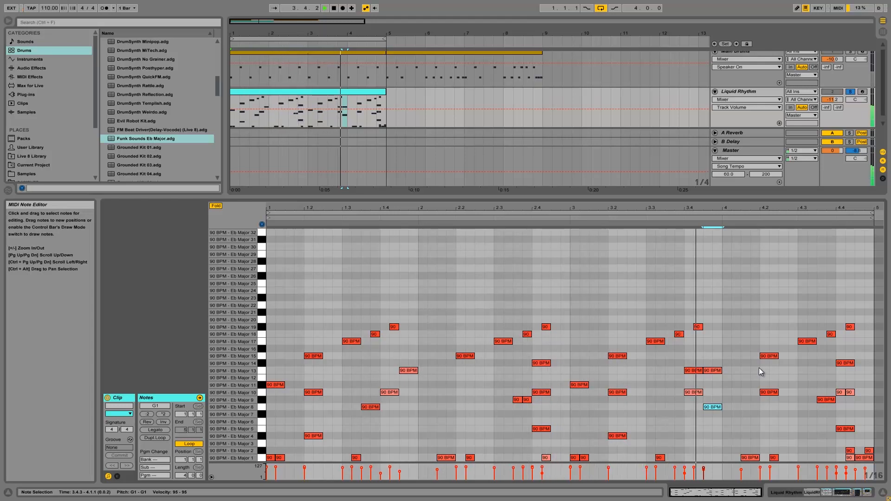
Step: Stop playback and audition the two bar 3 notes in row 13 against the copied Eb Major 8 note
key("space")
left_click(713, 371)
left_click(693, 370)
left_click(712, 408)
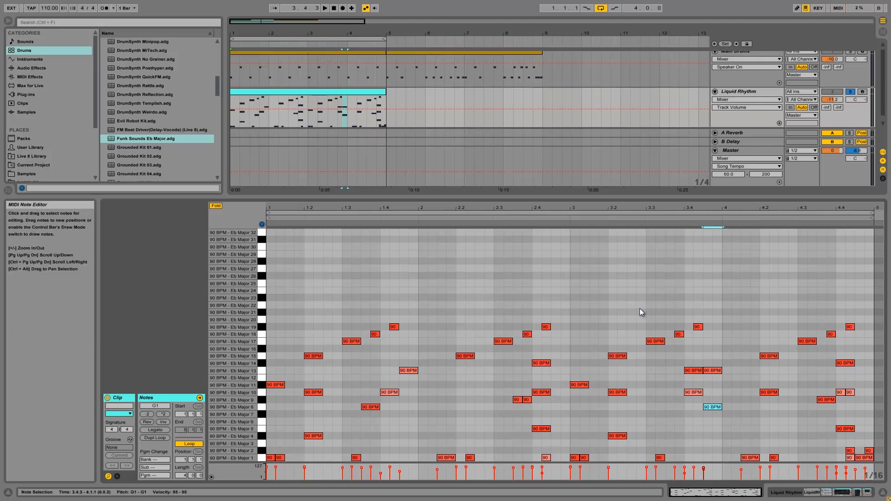
Step: Browse the Core Library pack's Swing and Groove folder and expand its MPC grooves
mouse_move(308, 204)
left_mouse_down()
mouse_move(308, 216)
mouse_move(308, 205)
left_mouse_up()
double_click(309, 205)
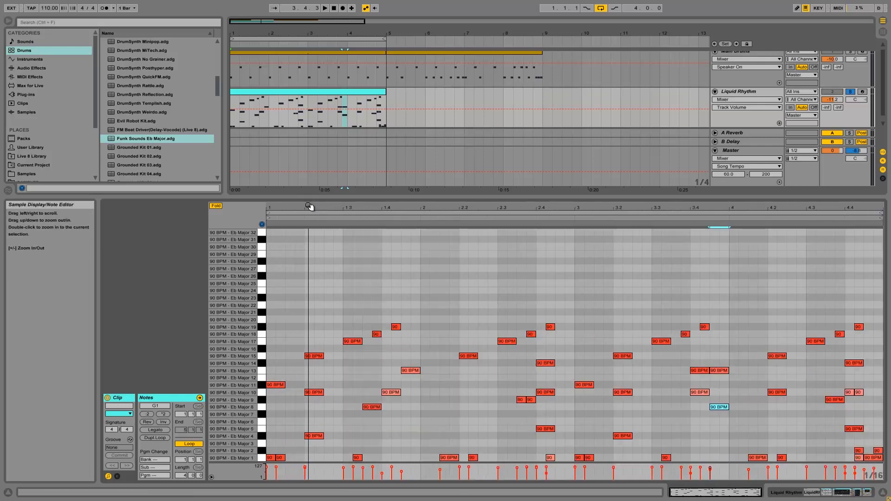
left_click(26, 138)
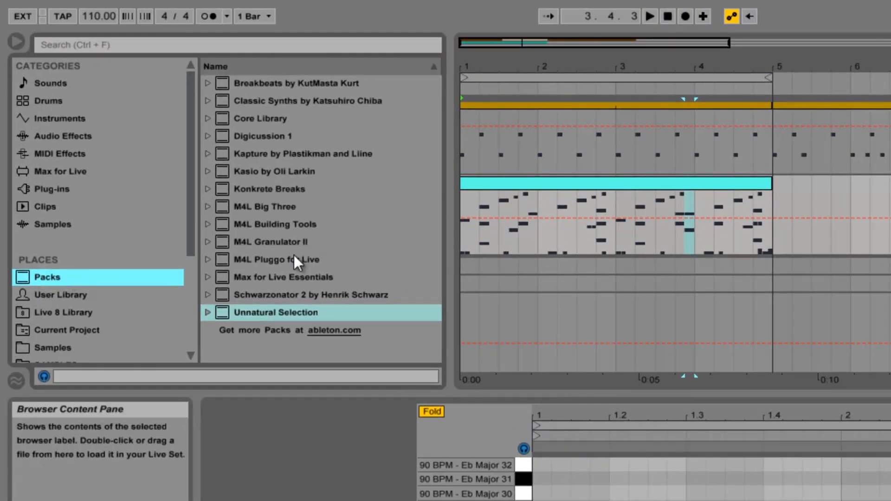
left_click(208, 119)
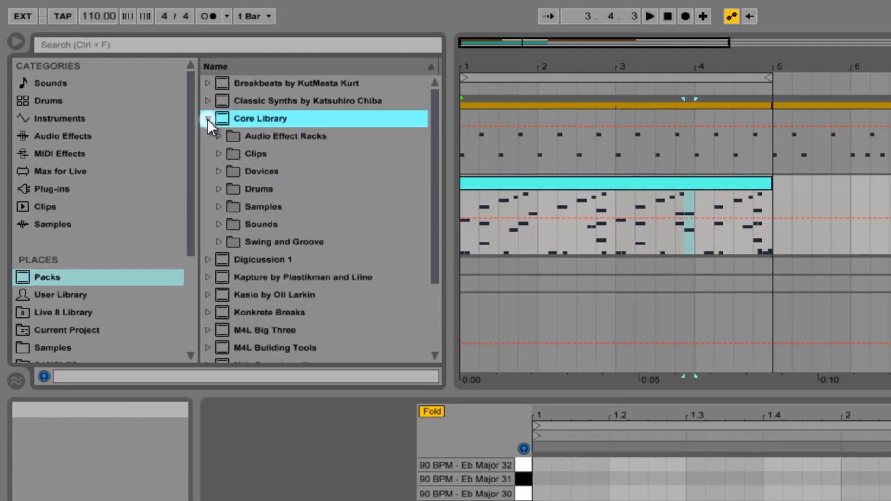
left_click(219, 242)
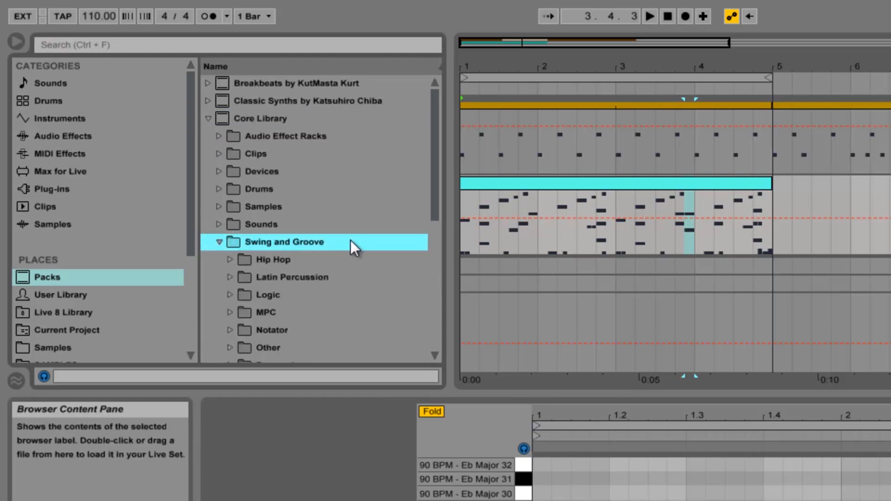
scroll(227, 243, "down", 5)
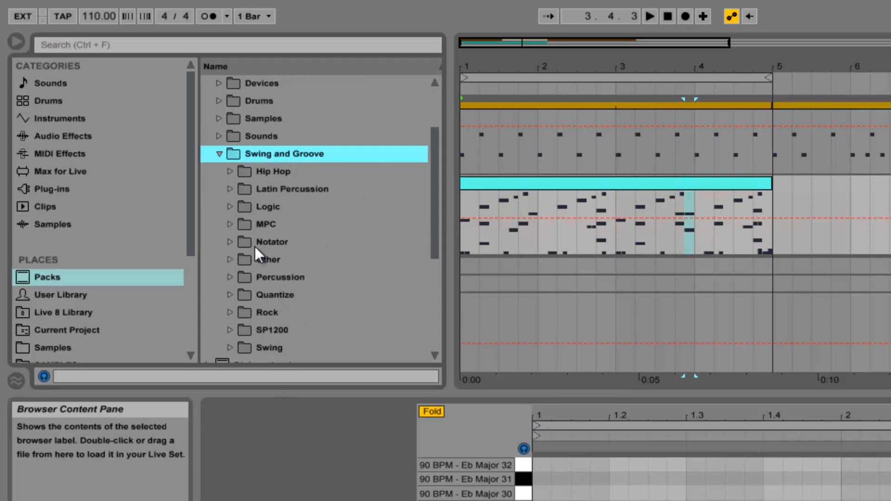
left_click(232, 226)
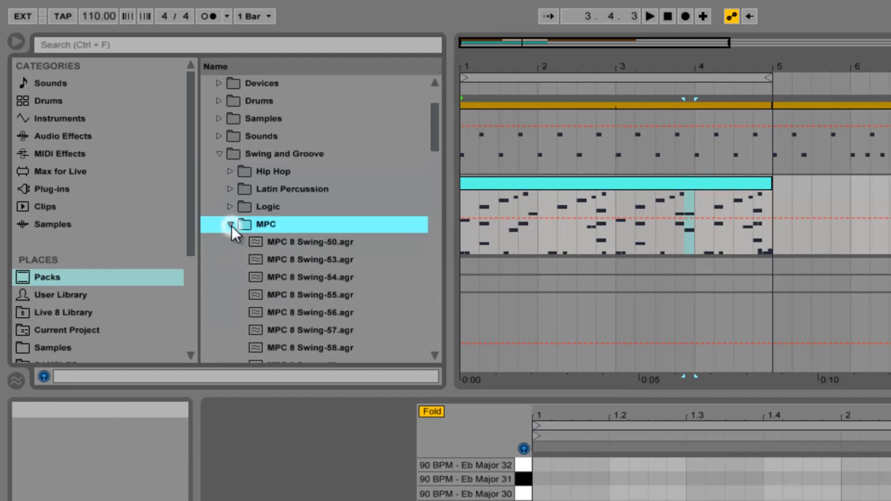
Step: Find the MPC 16 Swing-70 groove among the MPC grooves and preview it
scroll(319, 254, "down", 3)
scroll(327, 243, "down", 12)
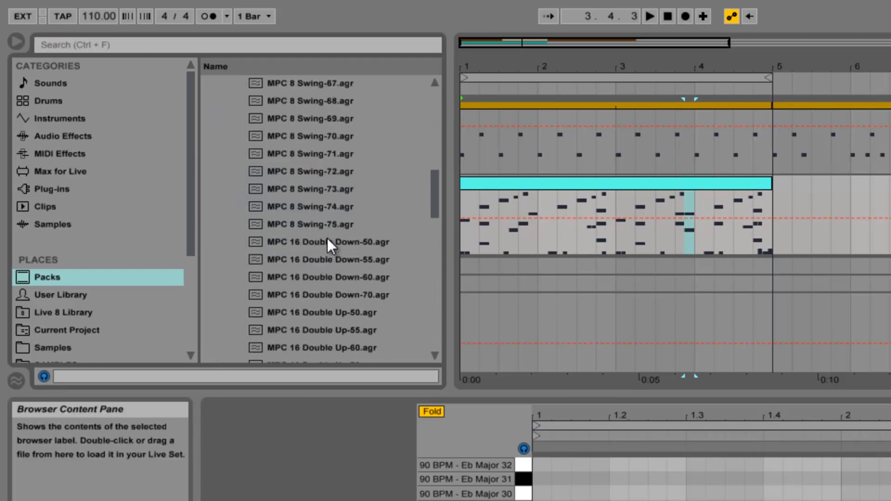
scroll(327, 239, "down", 7)
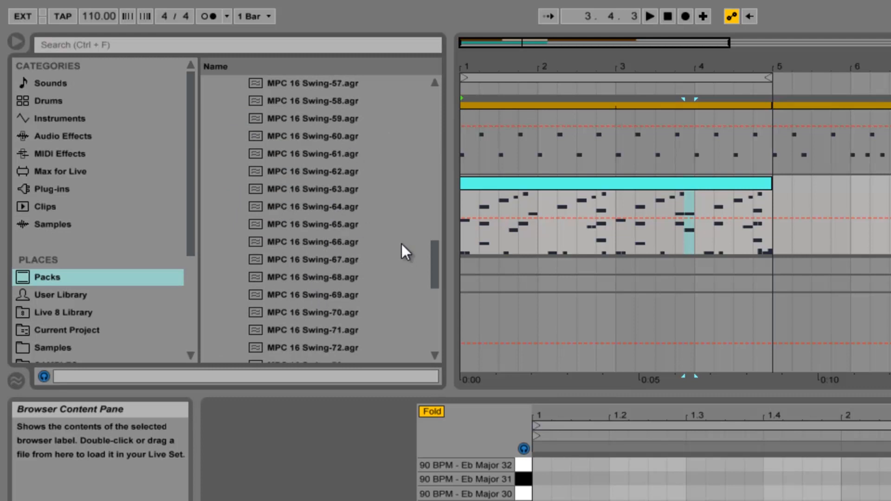
left_click(336, 318)
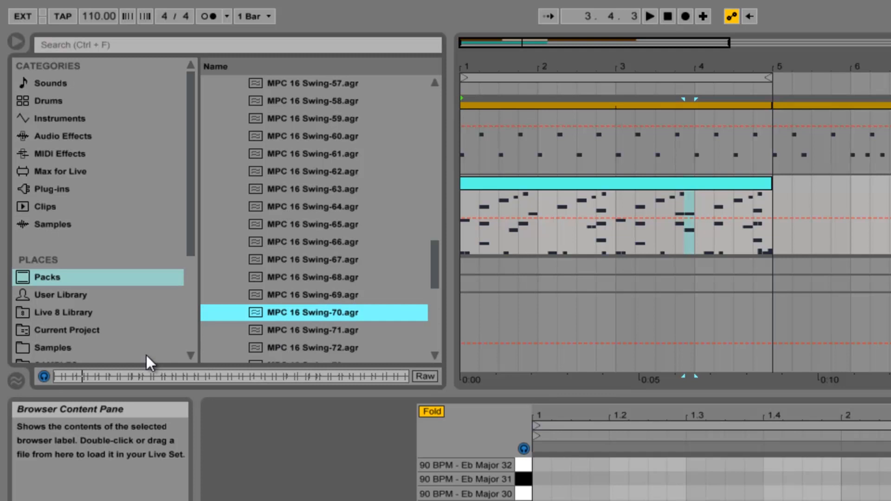
Step: Show the Groove Pool and add the MPC 16 Swing-70 groove to it
left_click(16, 382)
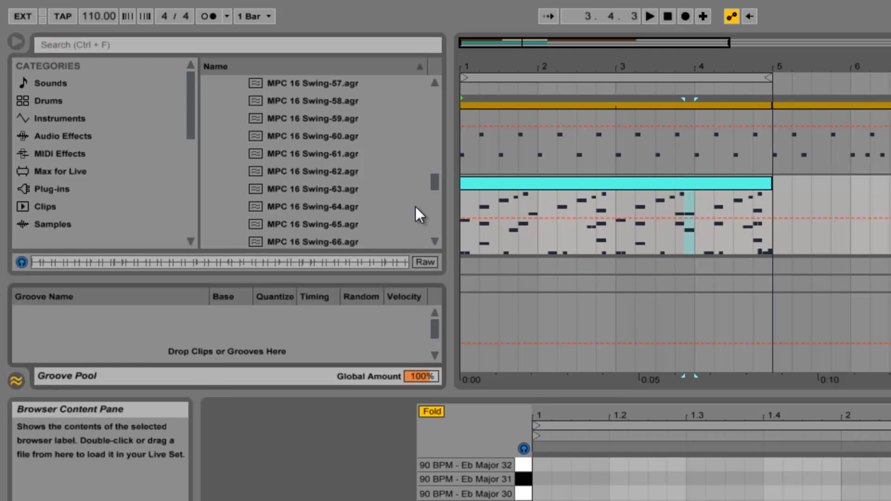
scroll(416, 207, "down", 3)
left_click_drag(339, 188, 193, 357)
left_click(327, 346)
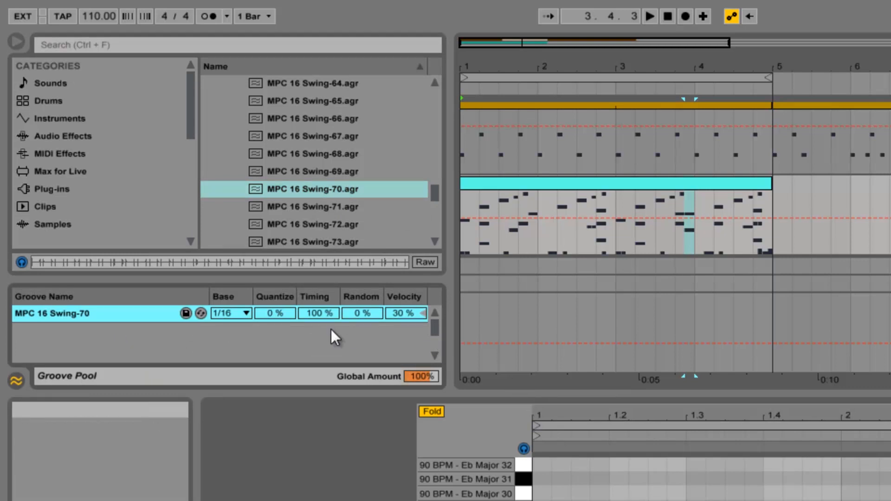
Step: Preview the MPC 16 Swing-72 and MPC 16 Swing-71 grooves, and switch off the browser's preview
left_click(76, 309)
left_click(333, 223)
left_click(338, 207)
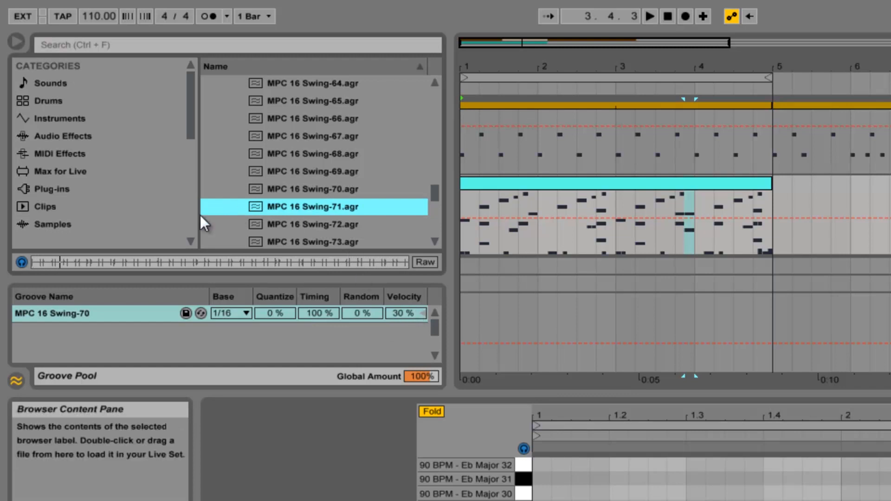
left_click(17, 262)
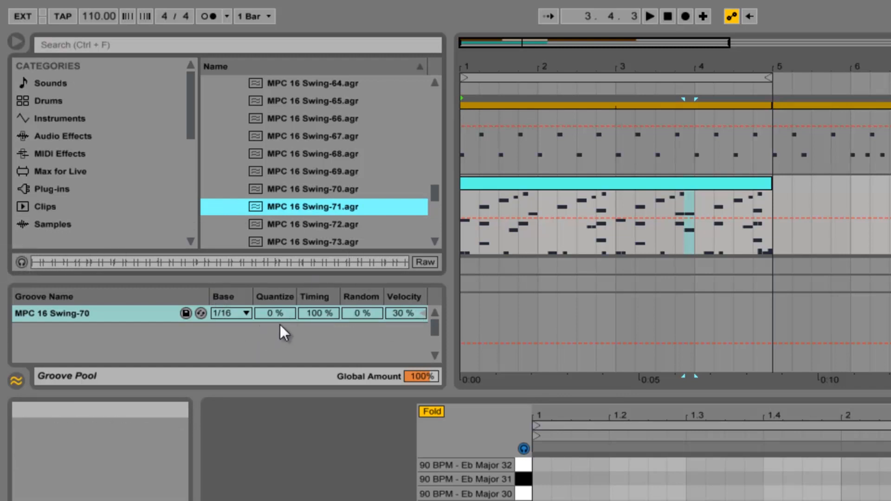
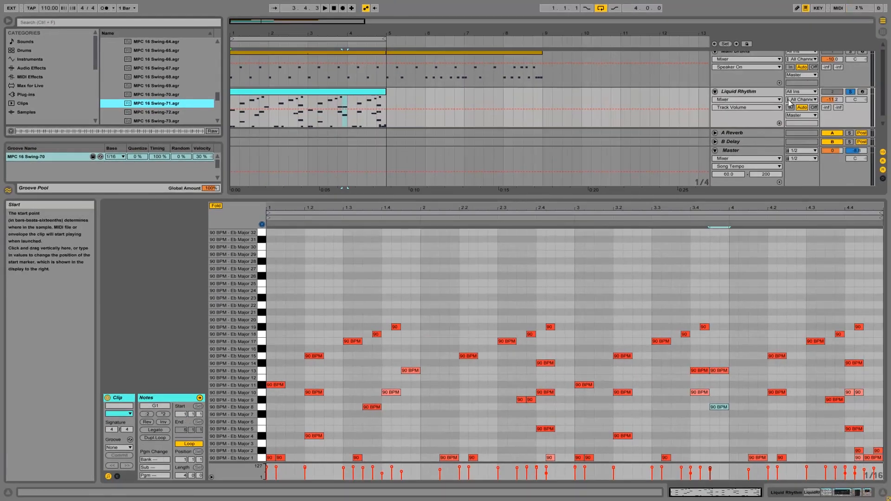
Step: Play the Liquid Rhythm pattern without a groove, select all Eb Major 1 notes and replay it for comparison
left_click(325, 8)
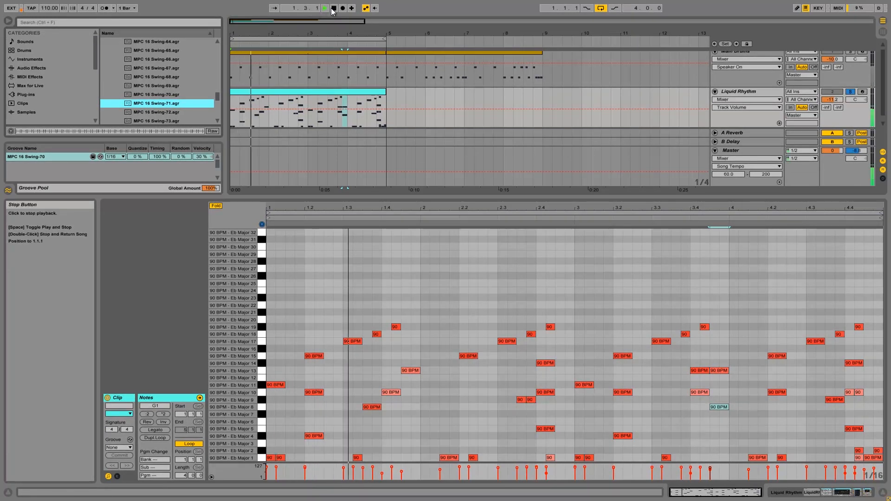
left_click(334, 9)
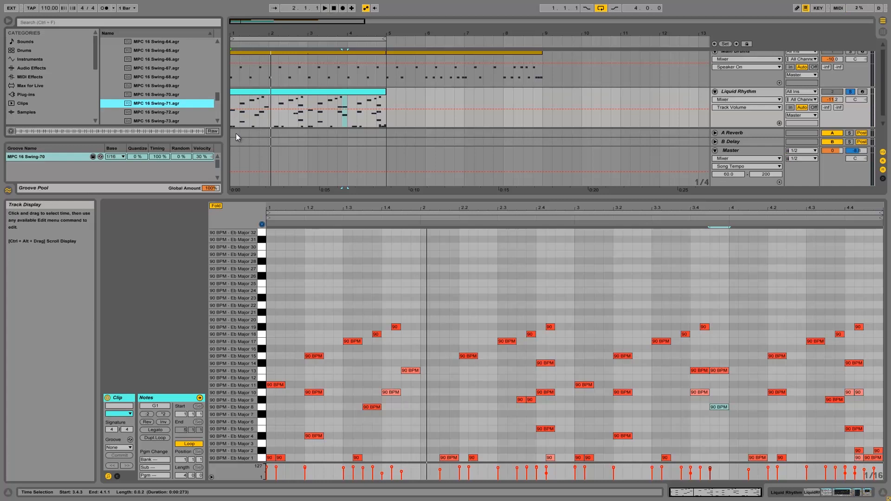
left_click(263, 458)
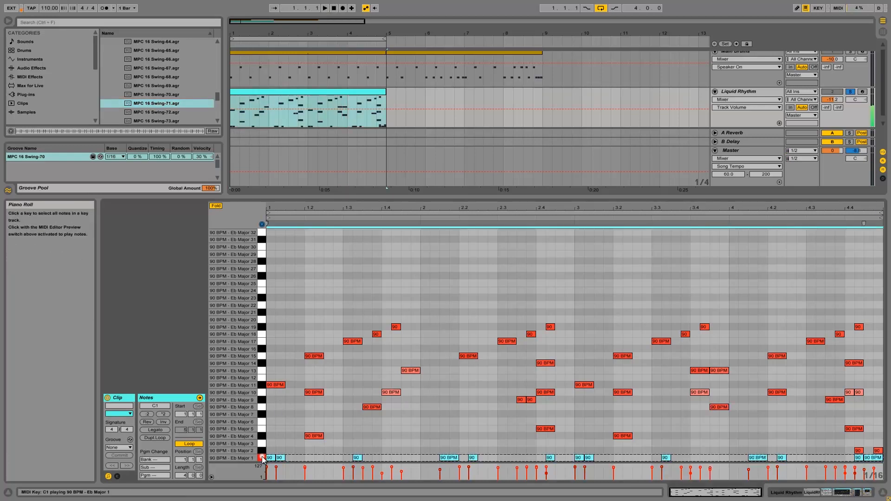
left_click(325, 9)
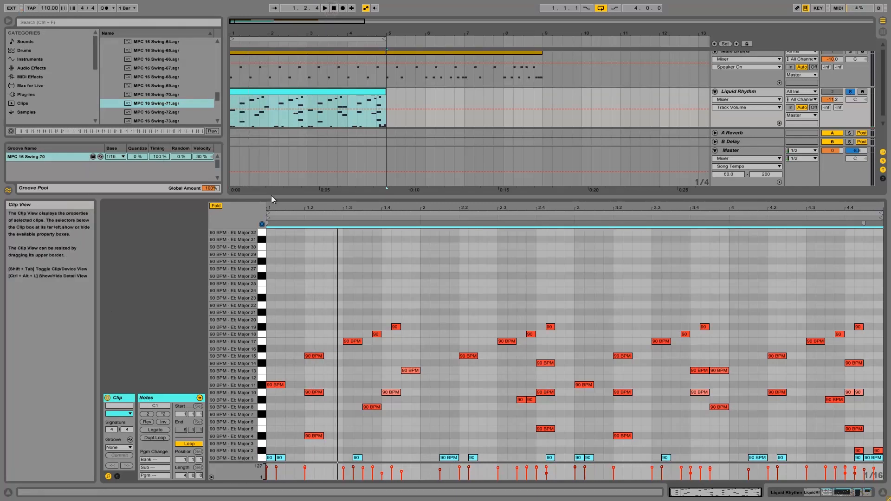
left_click(325, 9)
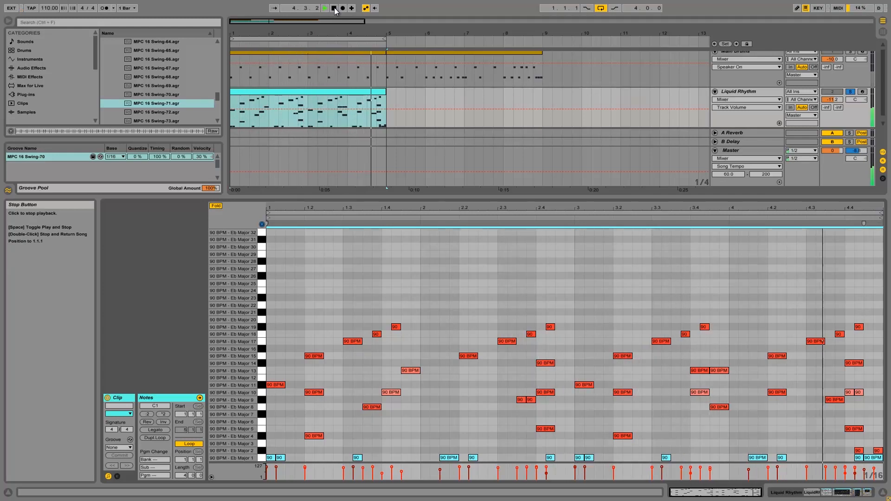
left_click(335, 8)
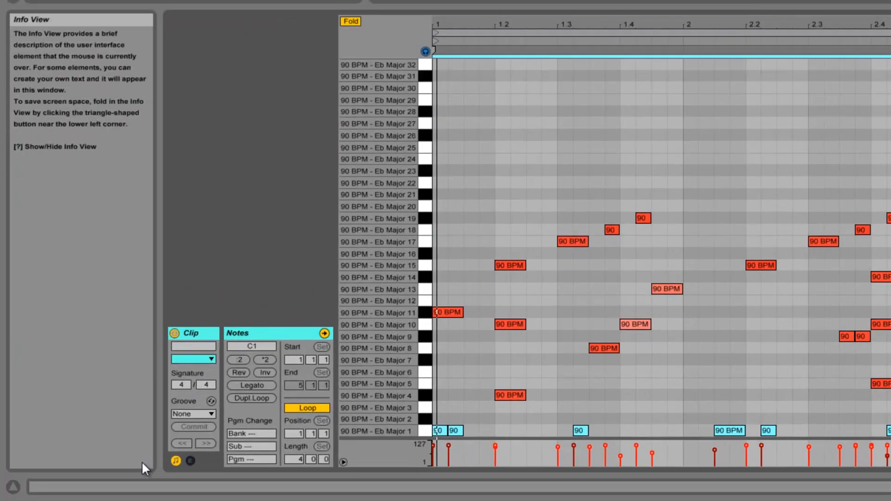
Step: Assign the MPC 16 Swing-70 groove to the Liquid Rhythm clip and audition it
left_click(186, 414)
left_click(193, 435)
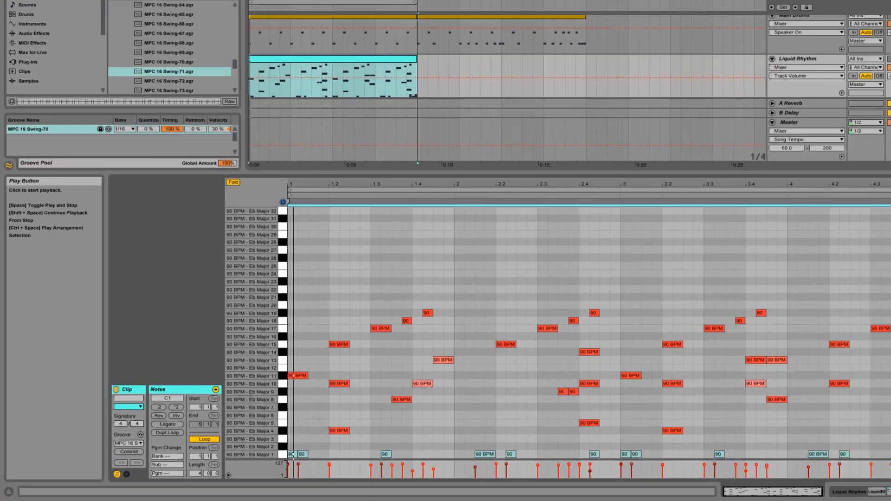
left_click(337, 8)
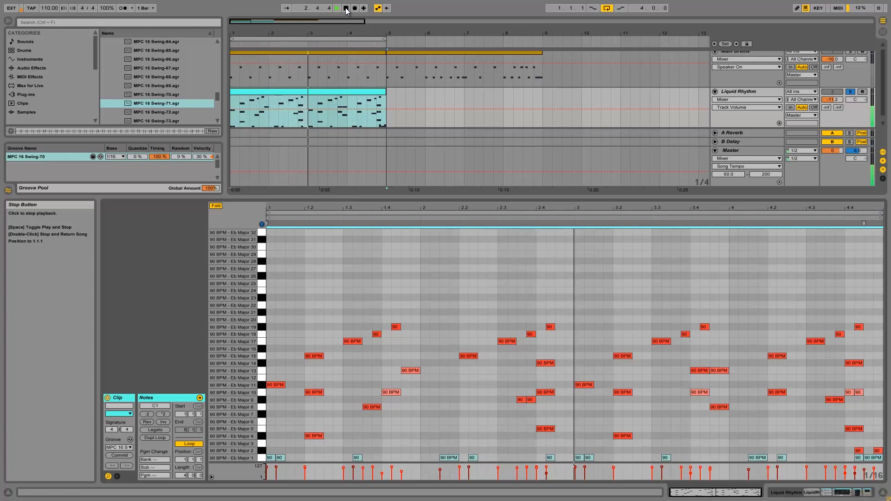
left_click(346, 9)
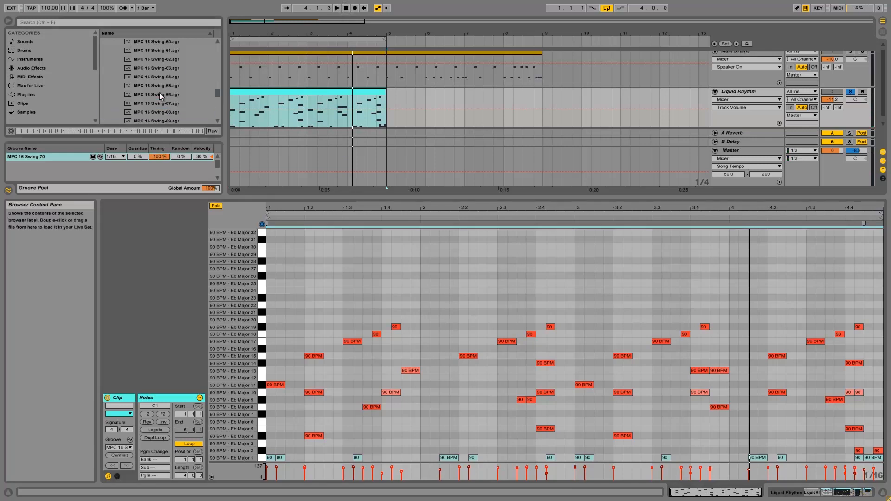
Step: Replace MPC 16 Swing-70 in the Groove Pool with MPC 16 Funker-70 and audition the pattern
scroll(160, 93, "up", 5)
left_click(156, 94)
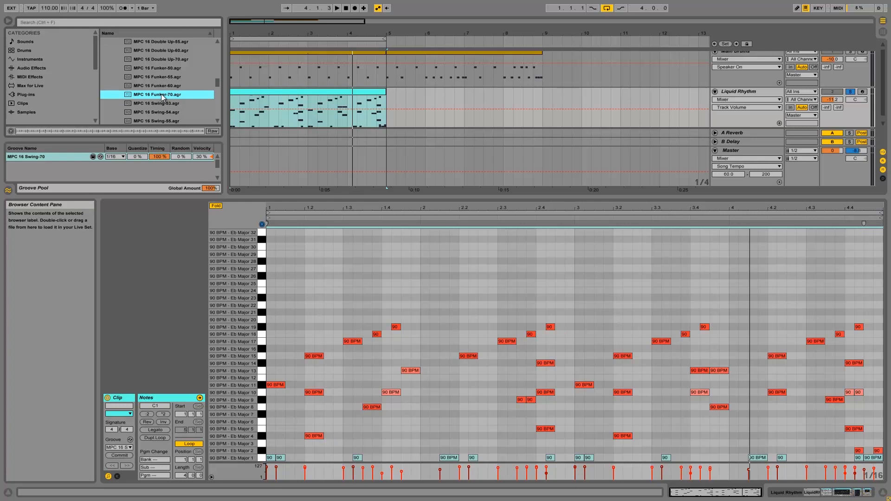
left_click(47, 157)
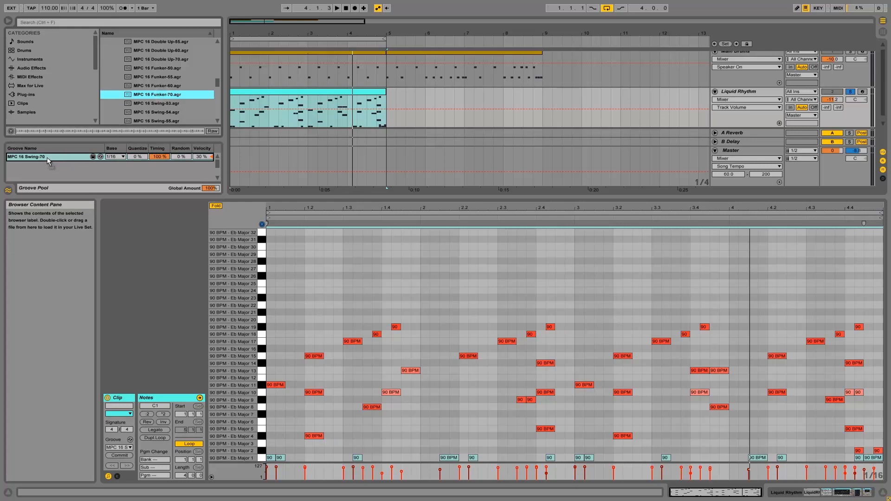
left_click_drag(47, 157, 47, 157)
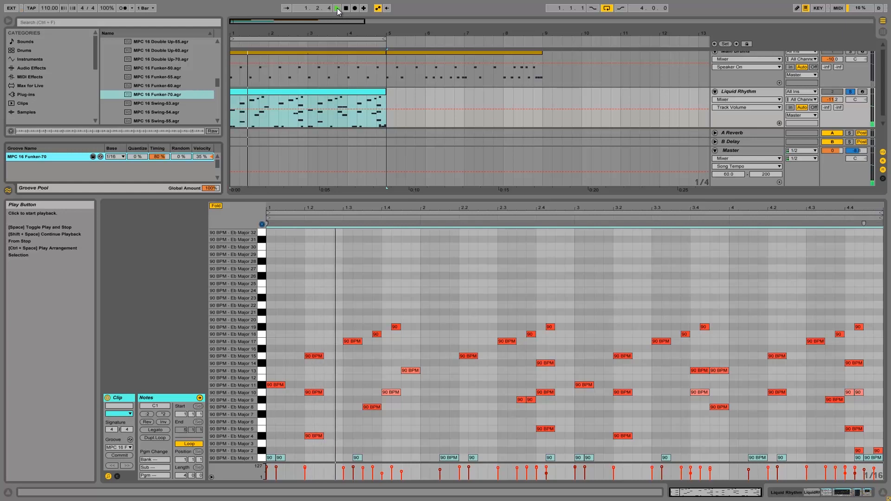
left_click(346, 8)
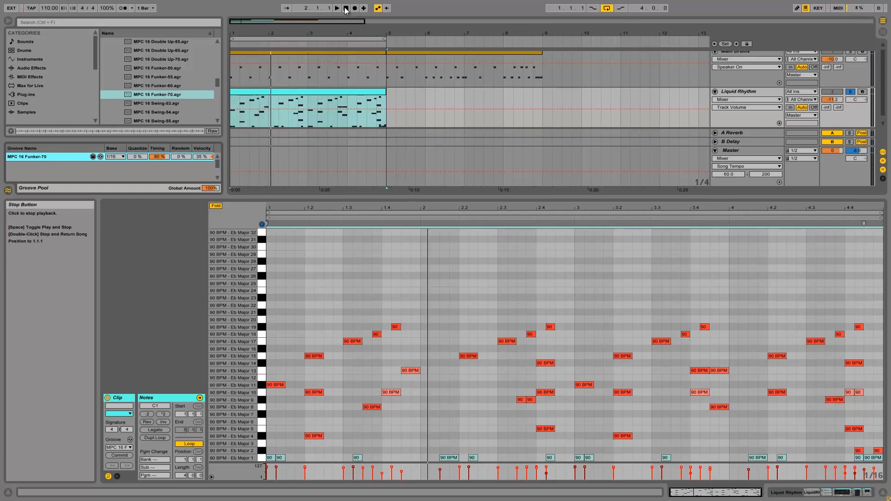
Step: Assign the MPC 16 Funker-70 groove to the first Main Drums clip and set the groove's timing to 100%
left_click(321, 55)
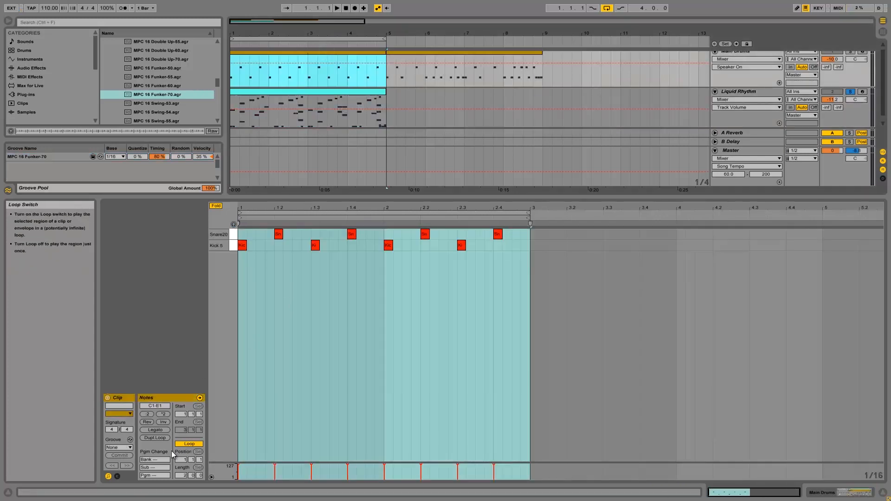
left_click(129, 448)
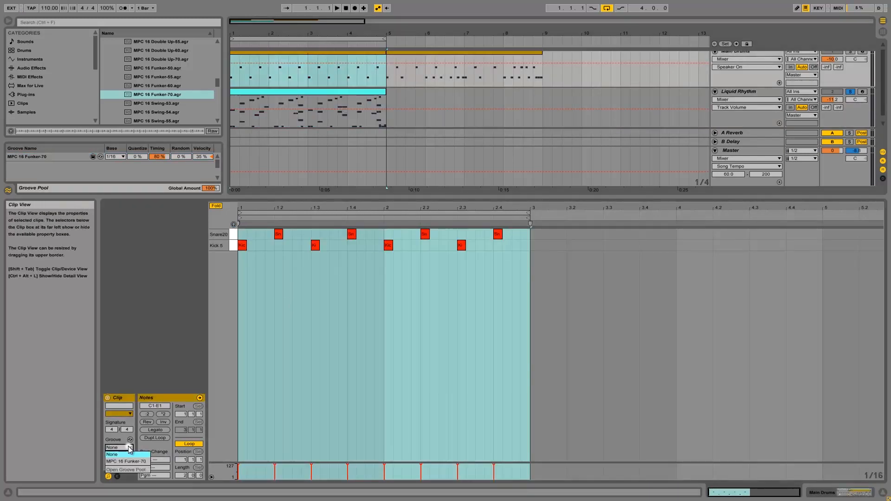
left_click(111, 462)
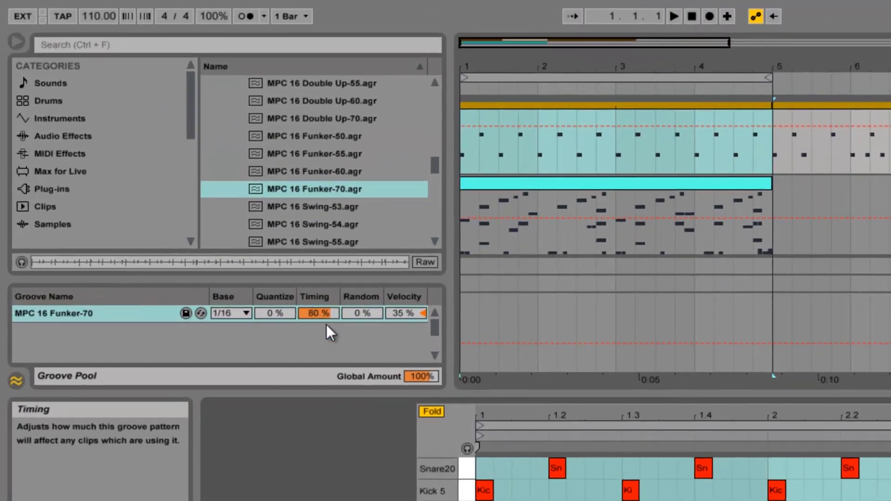
left_click(336, 313)
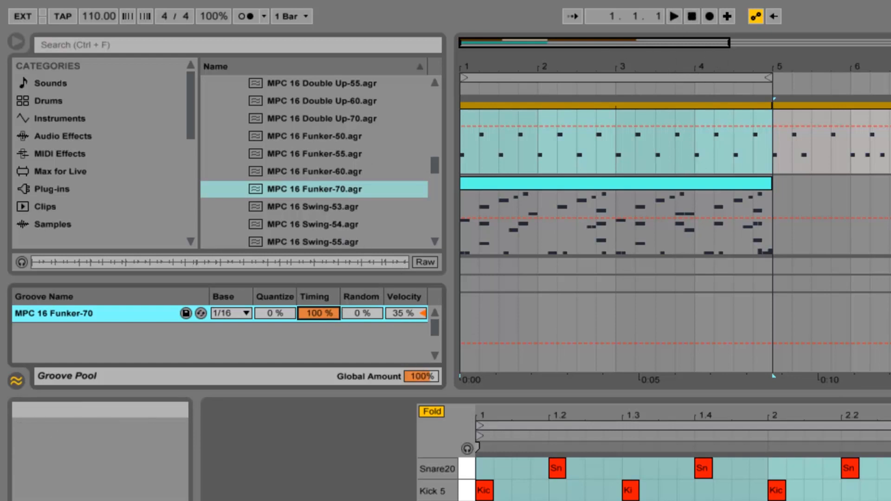
Step: Audition the Liquid Rhythm clip with its groove, set the clip's groove to None and replay it for comparison
left_click(612, 182)
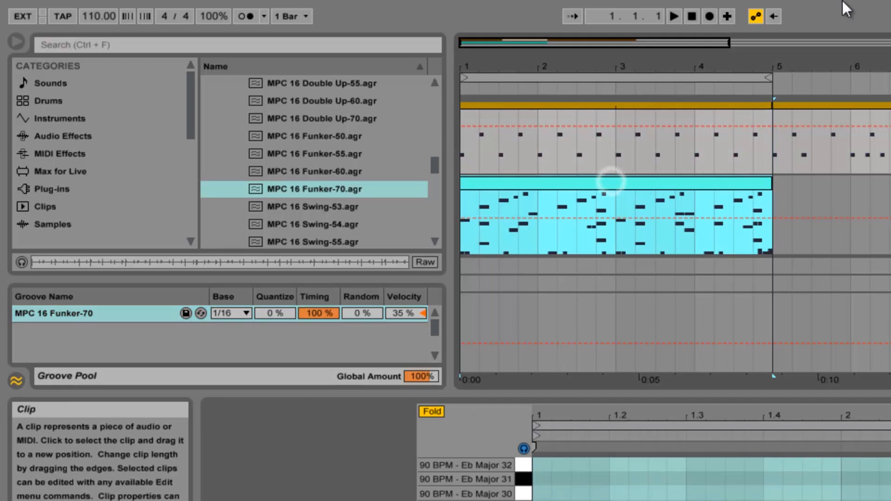
left_click(674, 16)
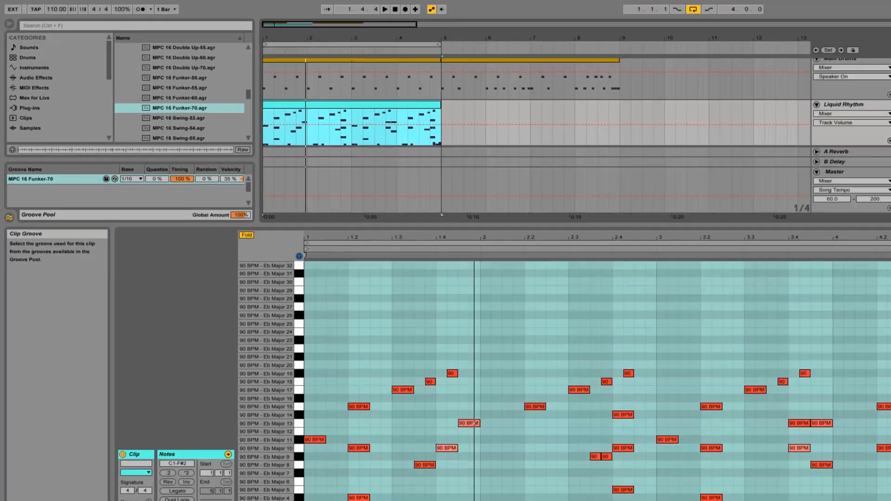
left_click(121, 448)
left_click(121, 452)
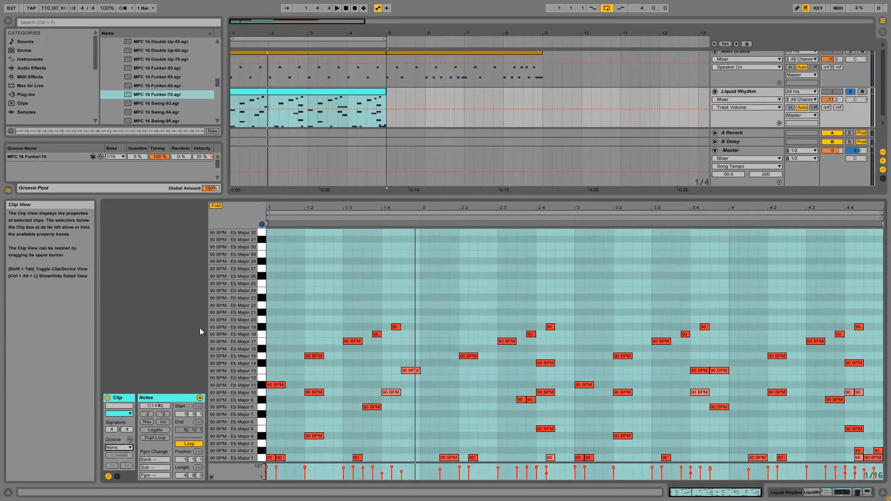
key("space")
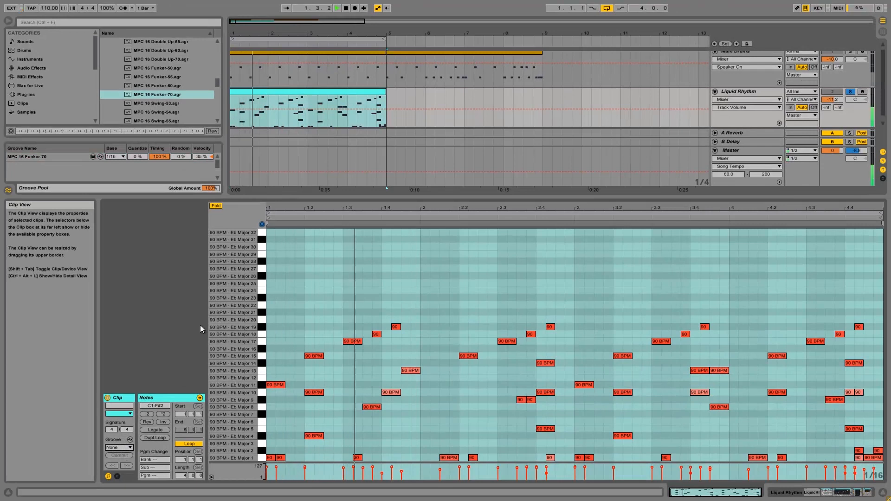
Step: Set the MPC 16 Funker-70 groove's velocity to 0%, reassign it to the Liquid Rhythm clip and audition the result
key("space")
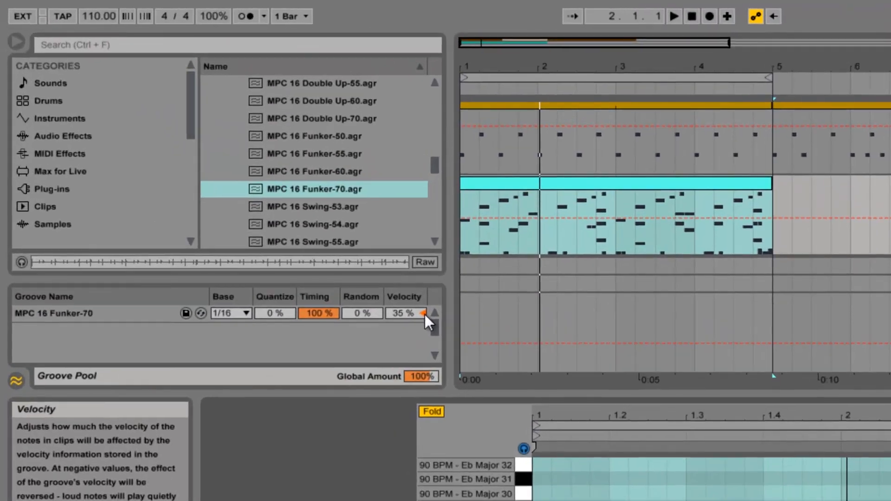
left_click(425, 314)
key("Delete")
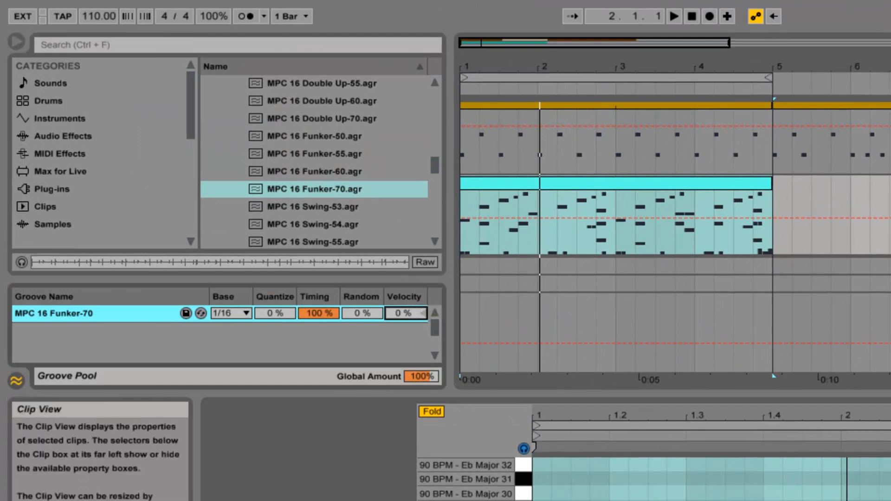
left_click(309, 488)
key("space")
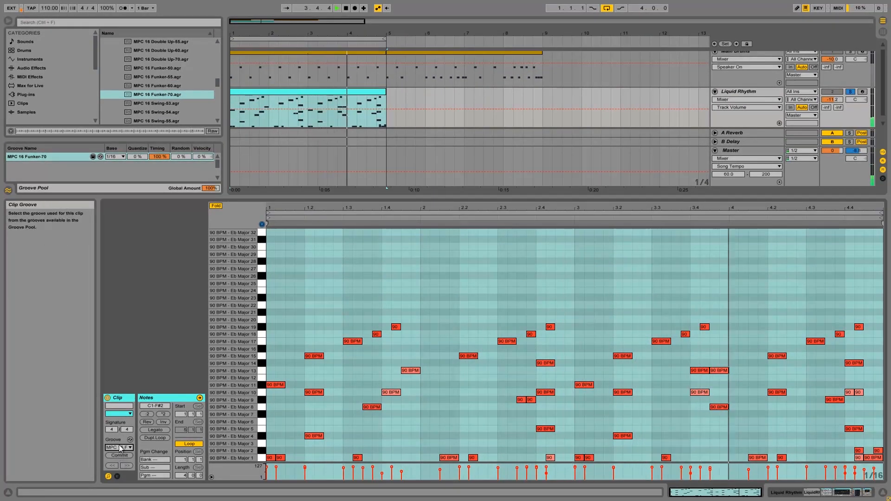
key("space")
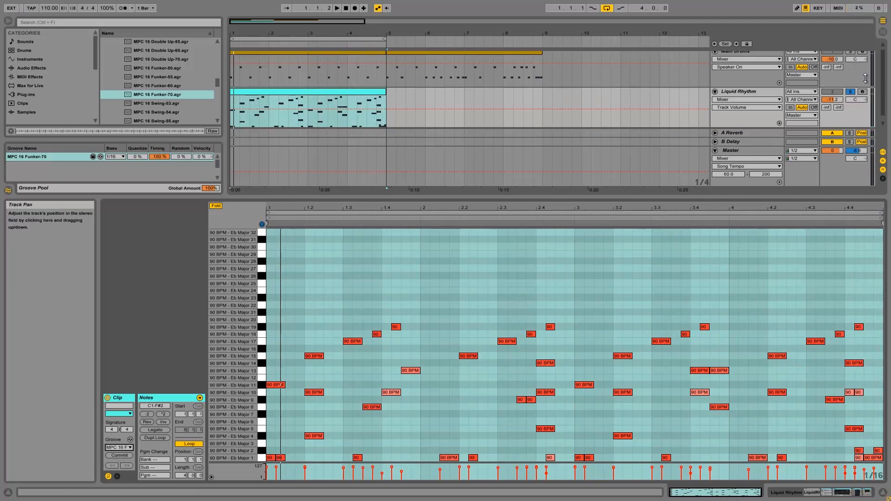
Step: Unsolo the Liquid Rhythm track and lower its volume to -13.1 dB while playing it with the main drums
left_click(851, 91)
scroll(773, 88, "up", 1)
left_click(773, 95)
key("space")
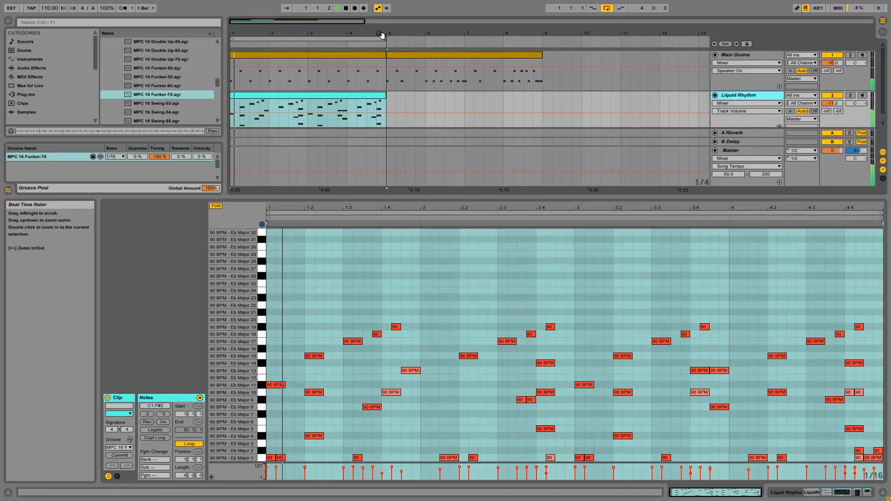
left_click_drag(837, 102, 837, 103)
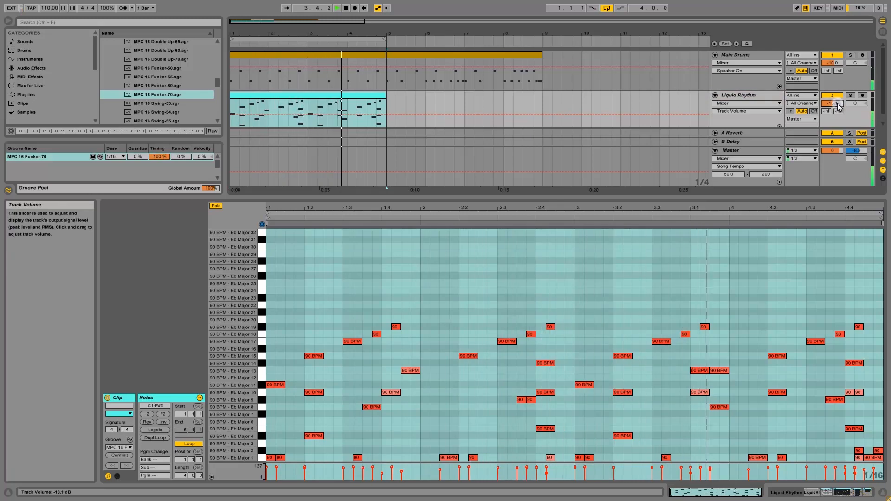
key("space")
Step: Try the second Eb Major 1 note at 1.1.3, audition the pattern and move the note back to 1.1.2
left_click(293, 443)
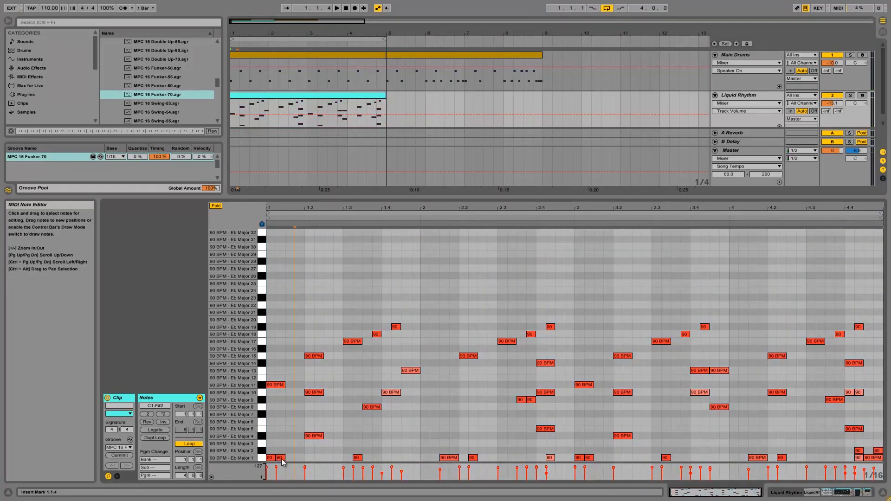
key("space")
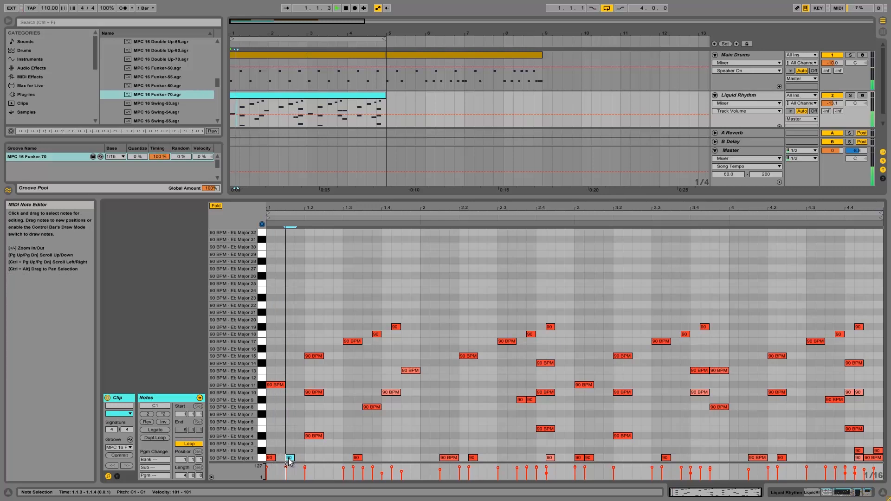
key("space")
mouse_move(289, 459)
left_mouse_down()
mouse_move(296, 460)
mouse_move(282, 459)
left_mouse_up()
key("space")
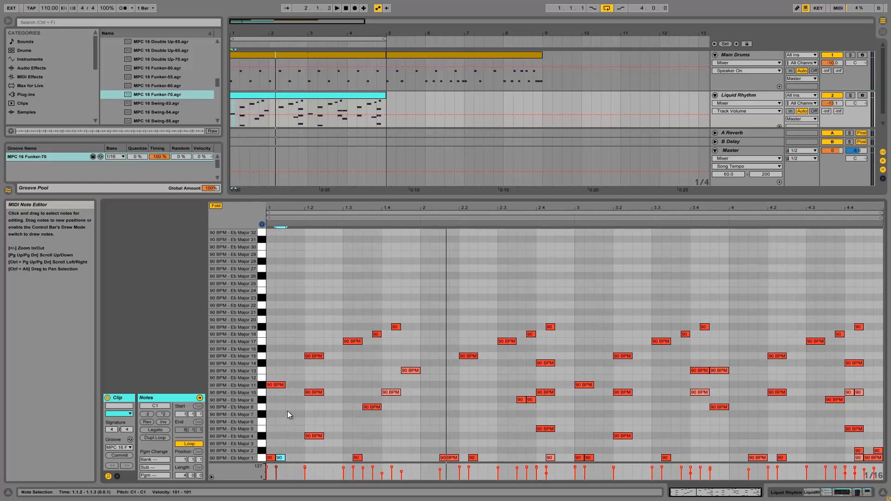
key("space")
Step: Add a note at 1.1.3, audition it at different pitches, settle on Eb Major 24 and add a matching note at 3.1.3
double_click(288, 305)
key("space")
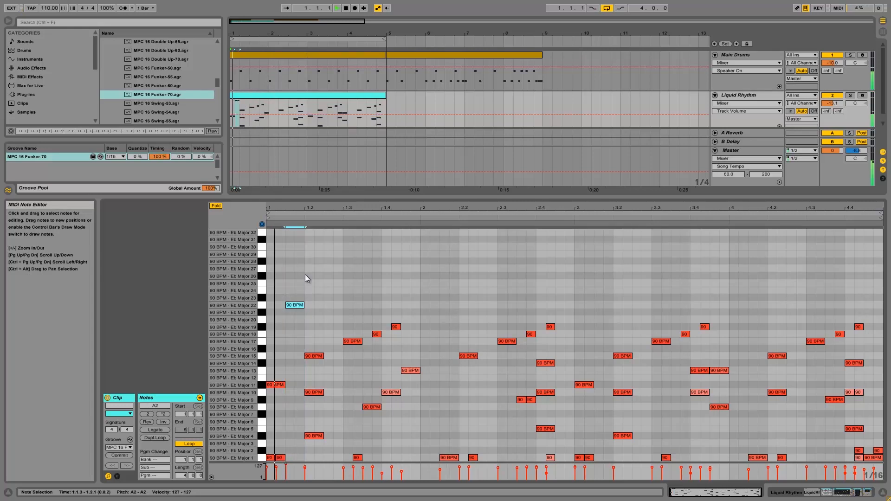
key("space")
left_click_drag(294, 305, 293, 314)
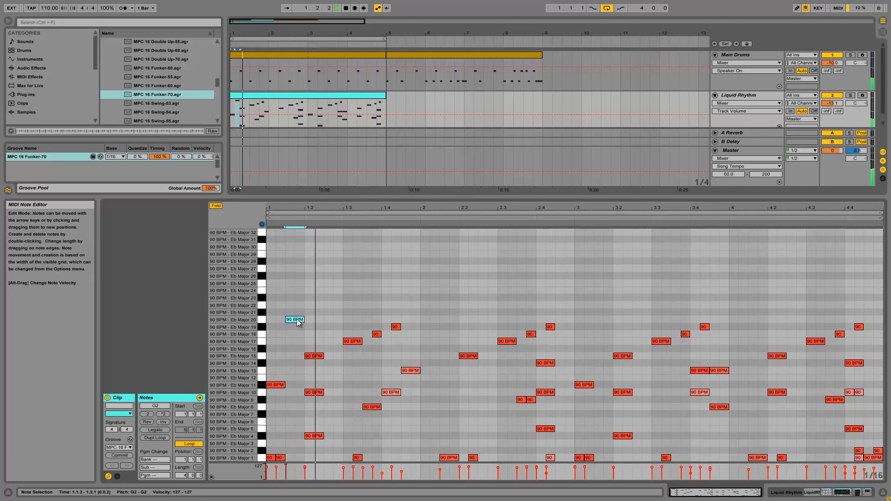
key("space")
left_click_drag(298, 320, 298, 298)
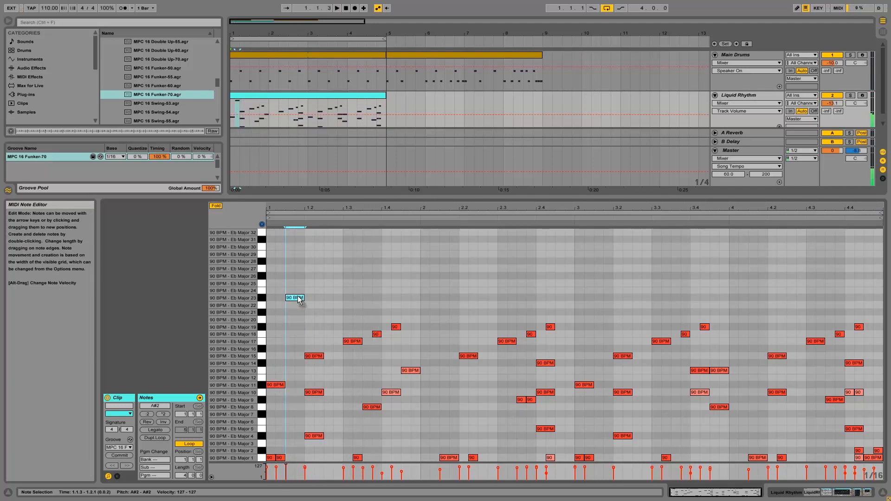
key("space")
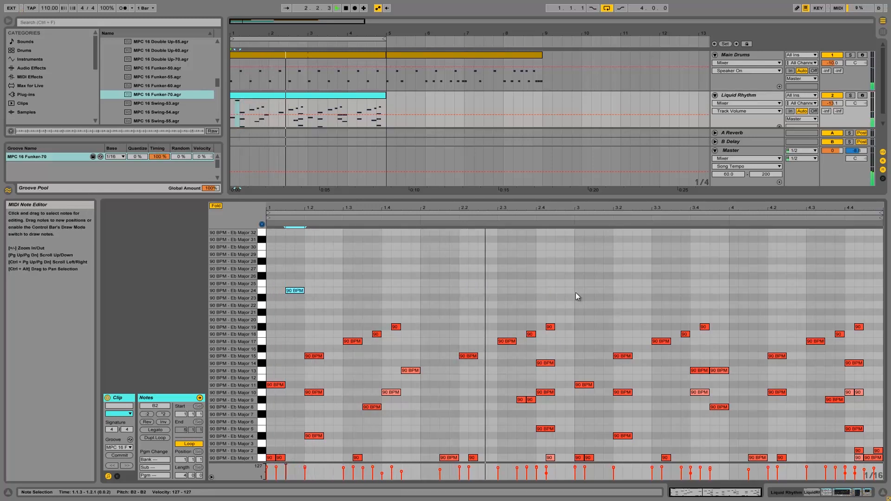
double_click(602, 291)
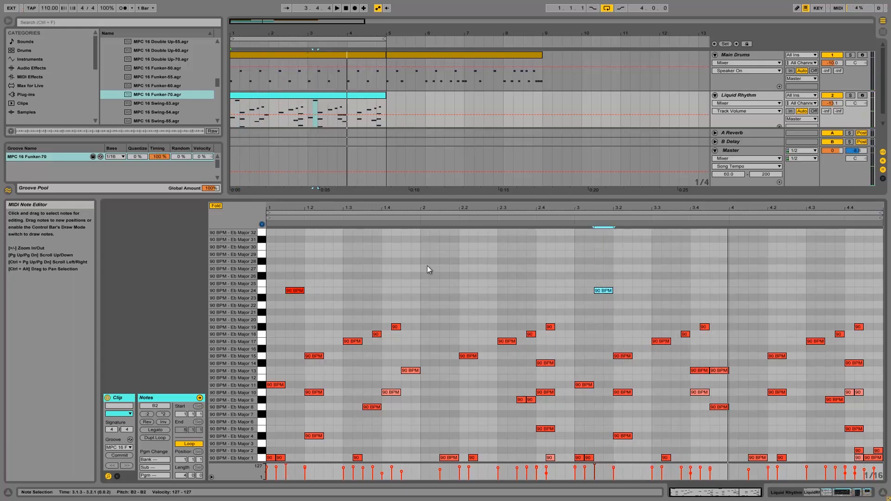
key("space")
Step: Add short Eb Major 30 notes at 2.1.2 and 4.1.2 and an Eb Major 29 note at 4.1.4, and audition them
left_click(262, 247)
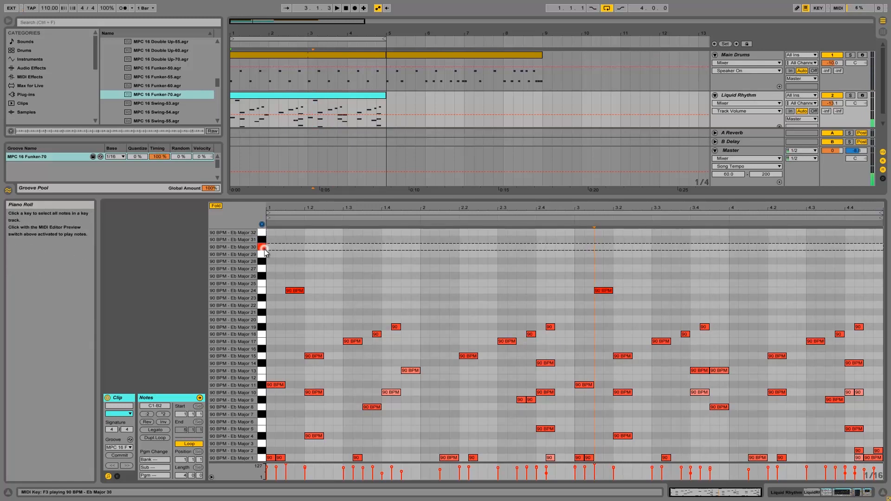
double_click(414, 247)
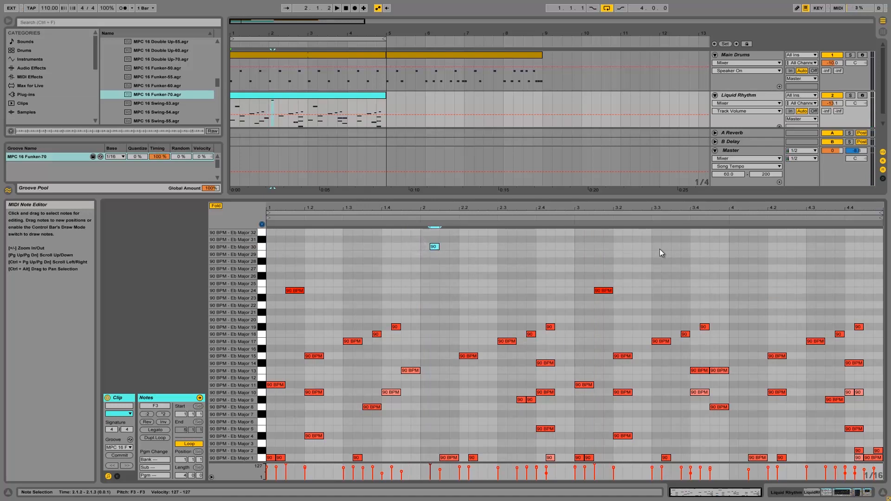
double_click(741, 247)
double_click(761, 254)
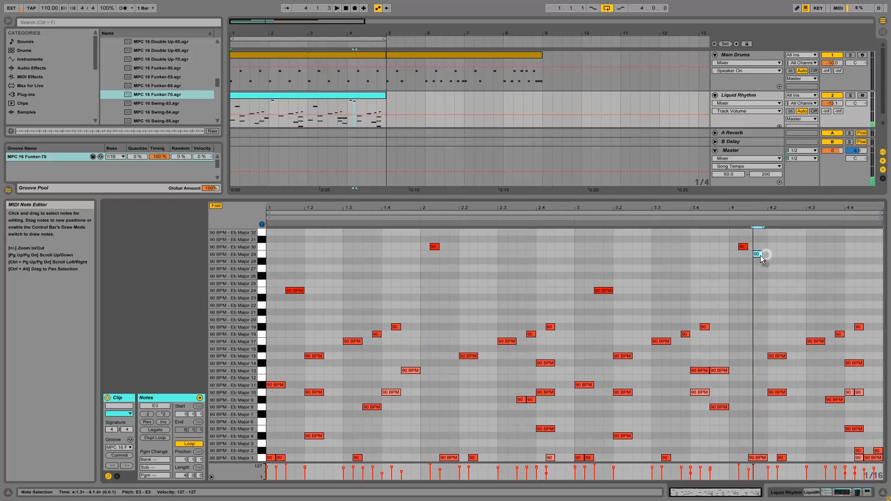
double_click(762, 262)
double_click(762, 254)
key("space")
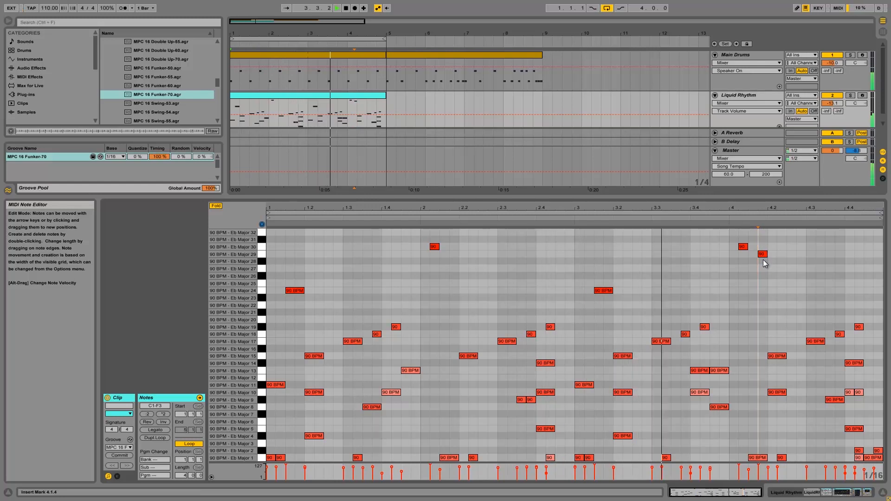
key("space")
Step: Add short notes on Eb Major 27 at 4.2.3 and Eb Major 25 at 4.2.4, and audition the pattern
left_click(790, 250)
double_click(790, 248)
left_click_drag(790, 246, 792, 275)
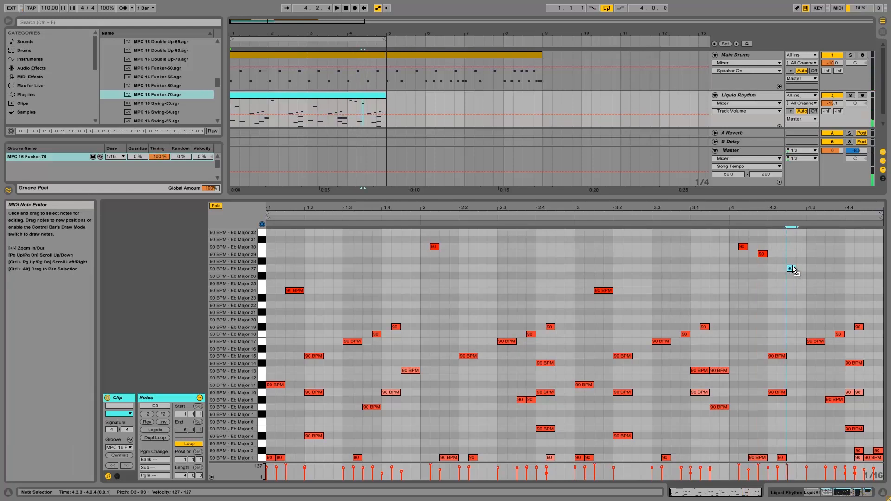
double_click(798, 284)
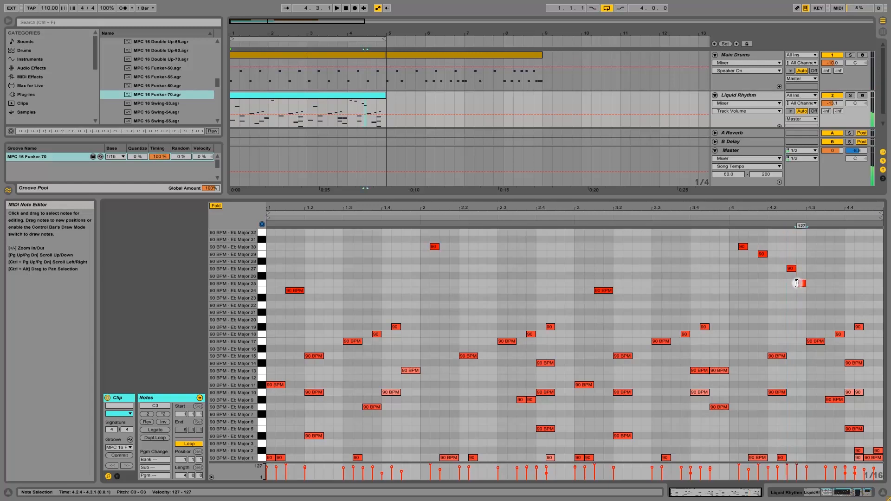
key("space")
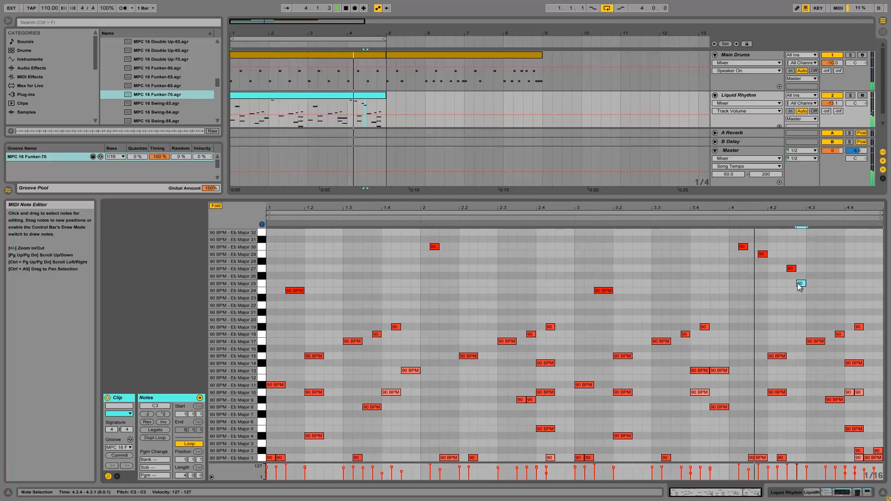
key("space")
Step: Preview the individual notes of bar 4 one after another to check how each sounds
left_click(745, 249)
left_click(762, 254)
left_click(792, 269)
left_click(801, 284)
left_click(822, 341)
left_click(840, 335)
left_click(838, 400)
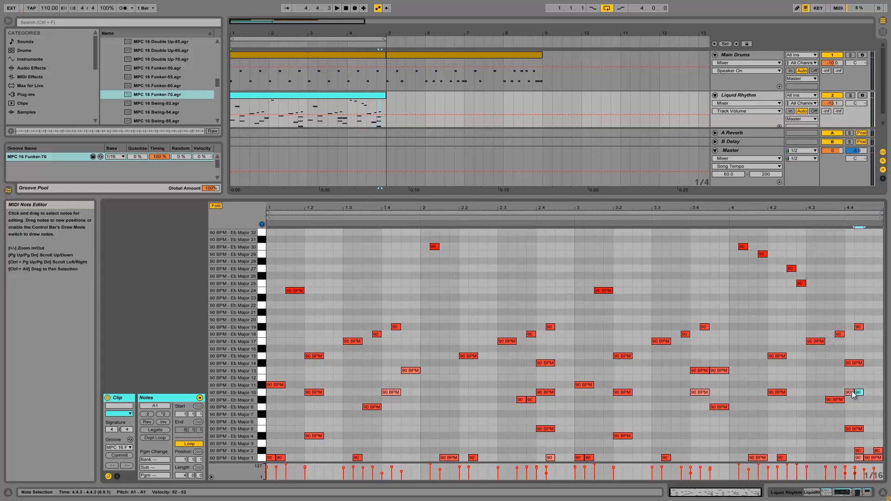
left_click(858, 429)
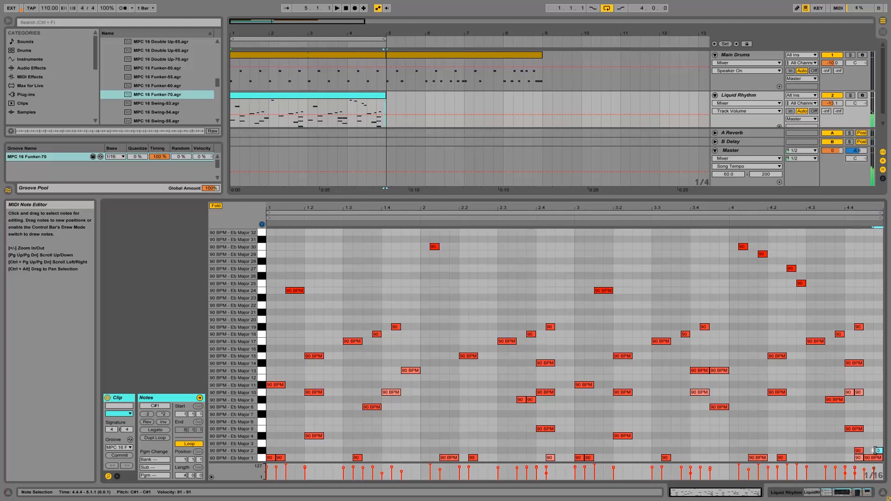
Step: Delete both Eb Major 2 notes and the short Eb Major 1 note at 4.4.2, and audition the pattern
left_click_drag(879, 441, 861, 453)
key("Delete")
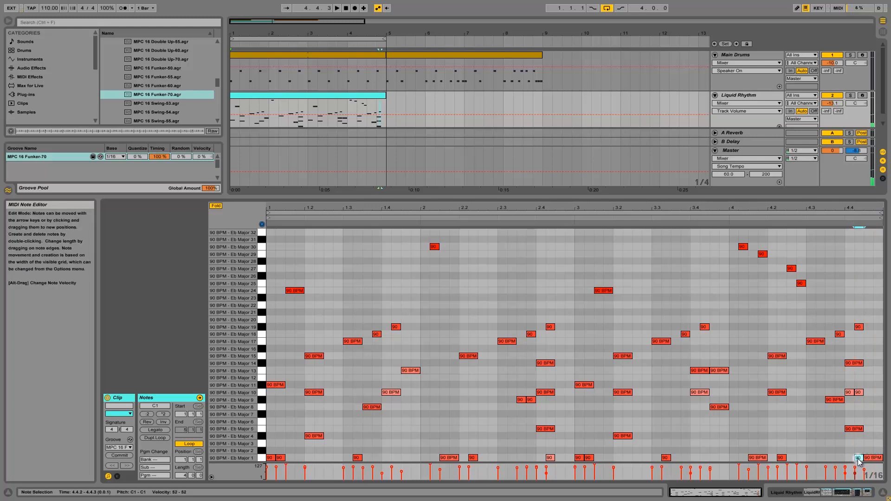
key("space")
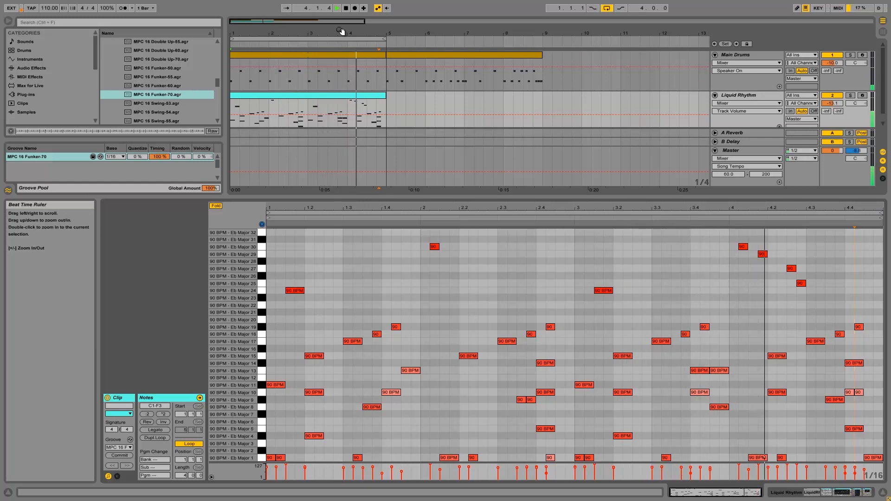
key("space")
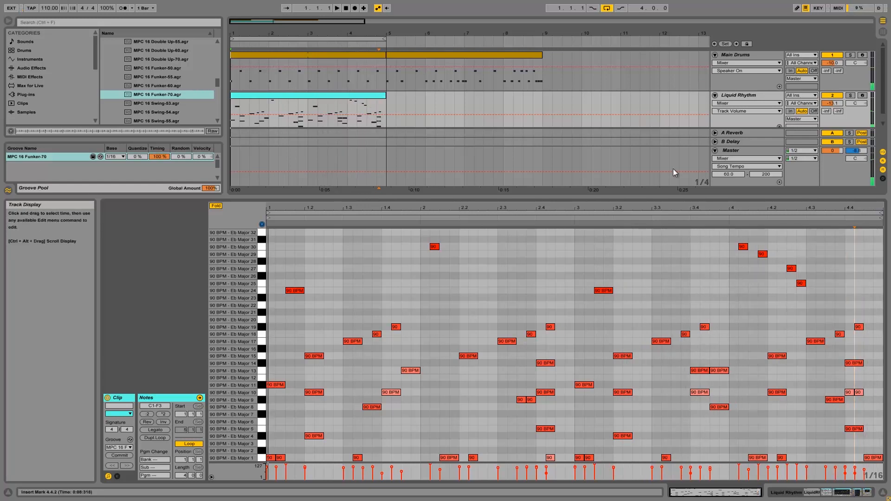
Step: Add short notes on Eb Major 27 at 4.4.1 and Eb Major 25 at 4.4.2
left_click(803, 284)
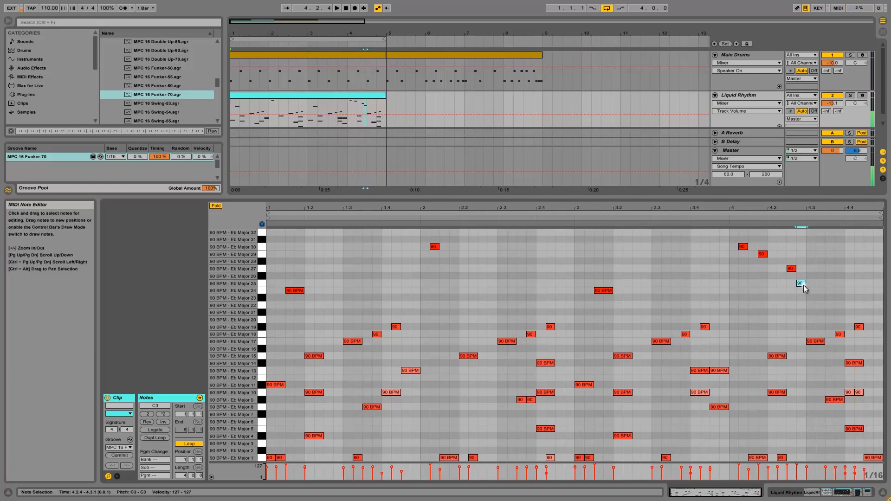
double_click(851, 269)
double_click(859, 283)
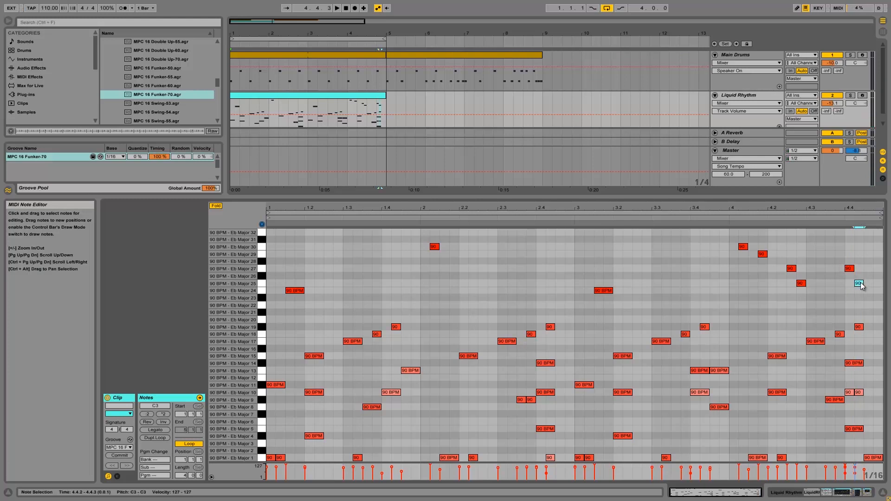
Step: Add short notes on Eb Major 23 at 4.3.2, Eb Major 25 at 4.3.3 and Eb Major 22 at 4.3.4, and start playback
double_click(832, 283)
double_click(820, 291)
left_click_drag(820, 291, 820, 298)
left_click(830, 284)
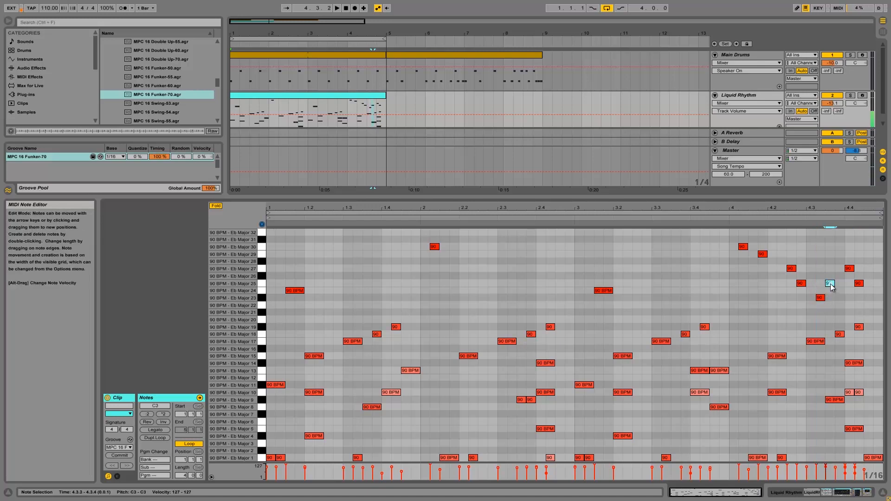
left_click_drag(830, 305, 838, 306)
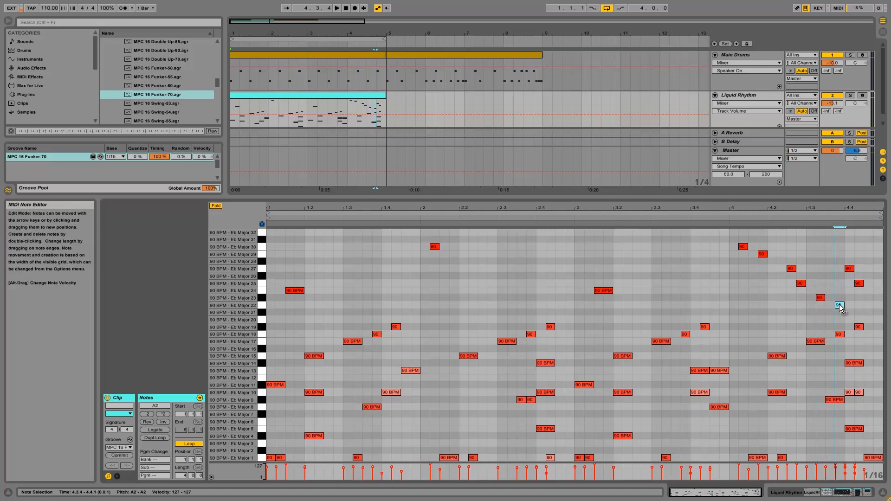
double_click(831, 284)
key("space")
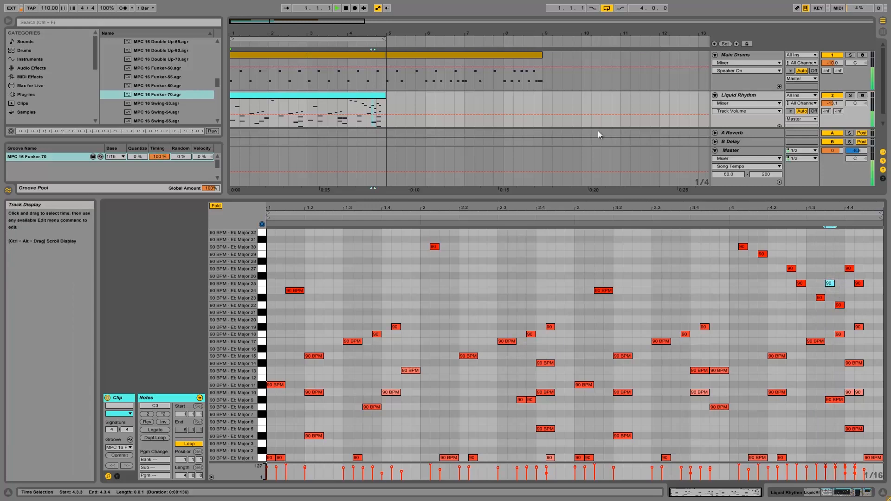
Step: Rearrange the last two added notes to Eb Major 25 at 4.4.1 and Eb Major 27 at 4.4.3, and audition from bar 4
left_click(353, 105)
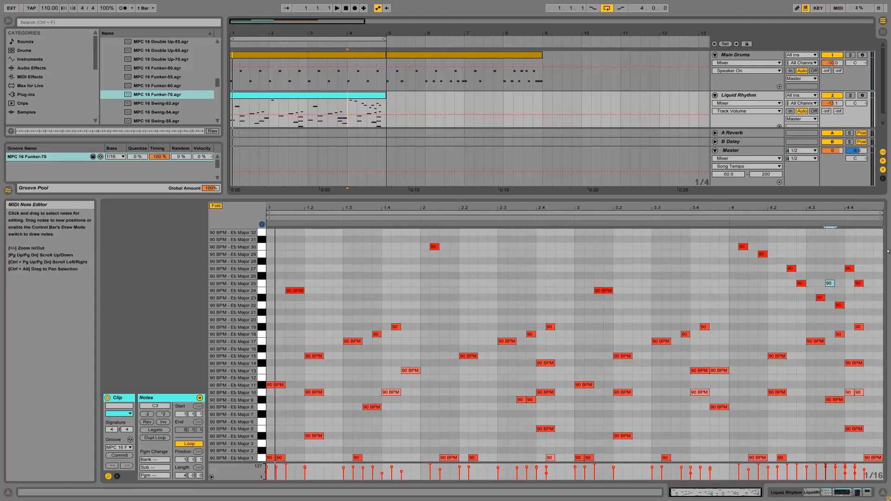
mouse_move(851, 270)
left_mouse_down()
mouse_move(872, 272)
mouse_move(849, 286)
left_mouse_up()
key("space")
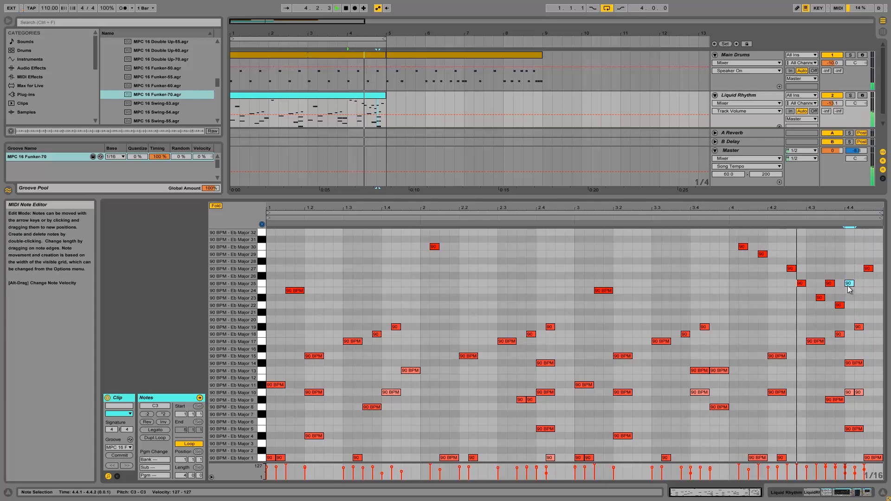
key("space")
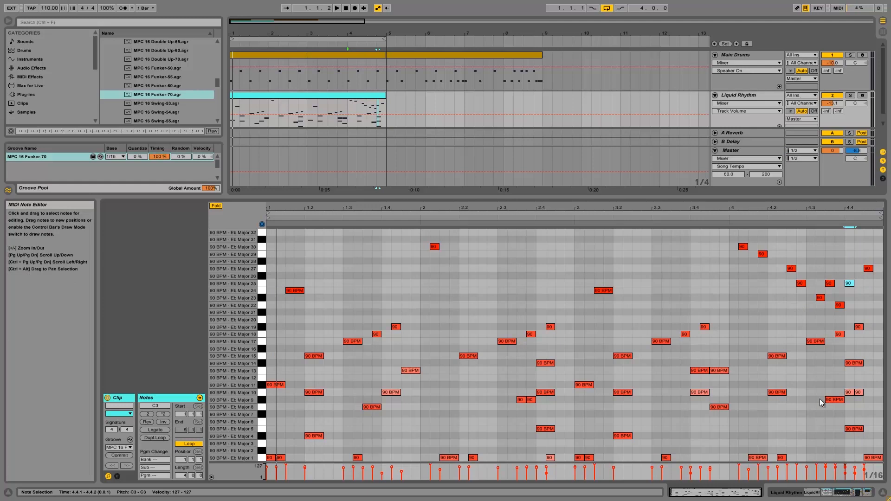
Step: Delete the notes on Eb Major 19 and below from 4.3.1 to the clip's end, and audition the fill
left_click_drag(879, 317, 820, 471)
left_click(820, 471)
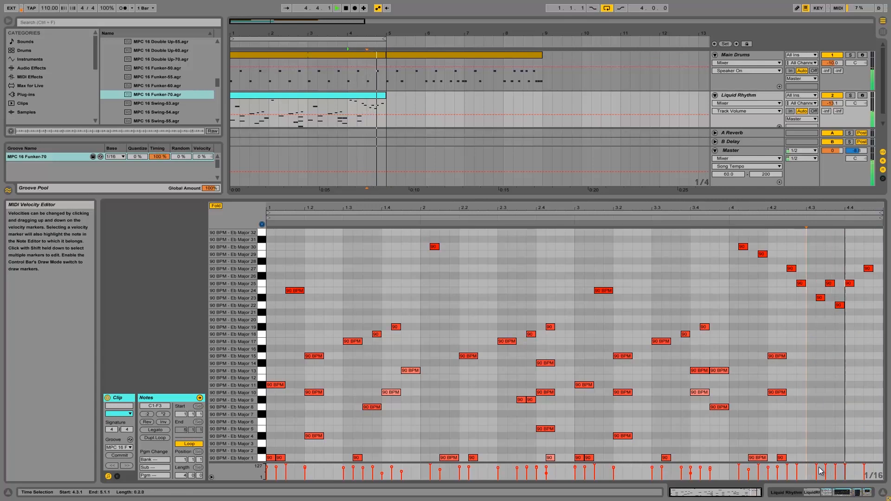
Step: Move the fill's Eb Major 25 note to 4.3.4 and Eb Major 22 note to 4.4.1, removing the Eb Major 25 note at 4.4.1
key("space")
left_click(821, 298)
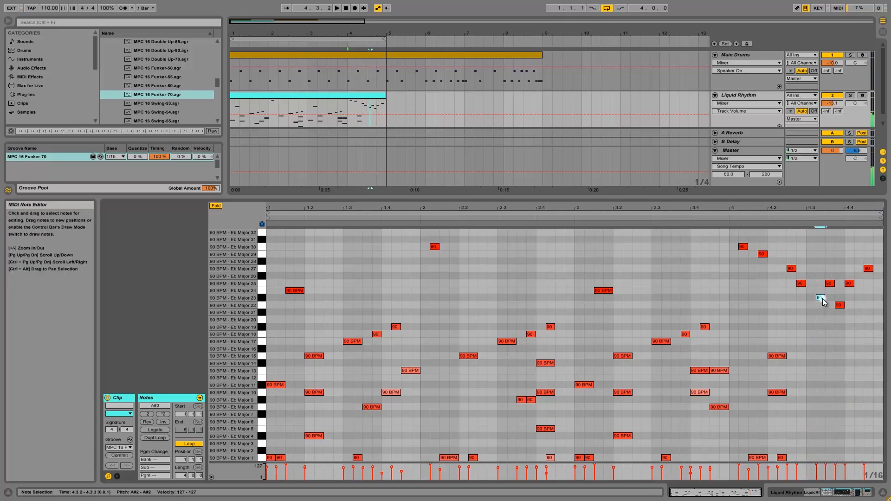
left_click_drag(833, 287, 844, 287)
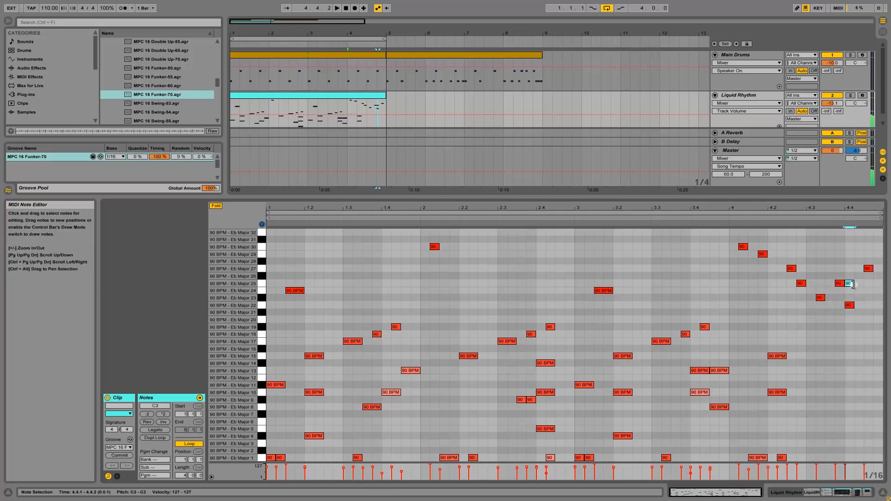
key("space")
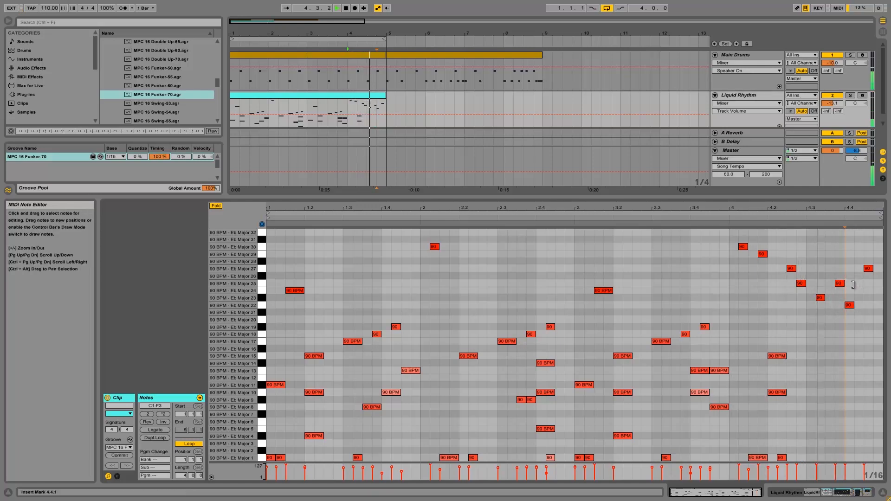
key("space")
left_click(866, 270)
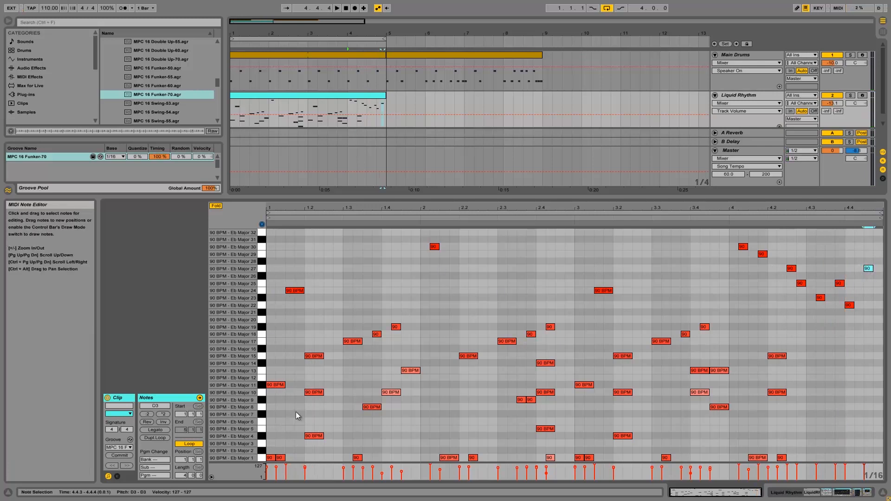
Step: Delete the Eb Major 1 notes at 1.1.1 and 3.1.1, and audition the loop from the start
left_click(279, 385)
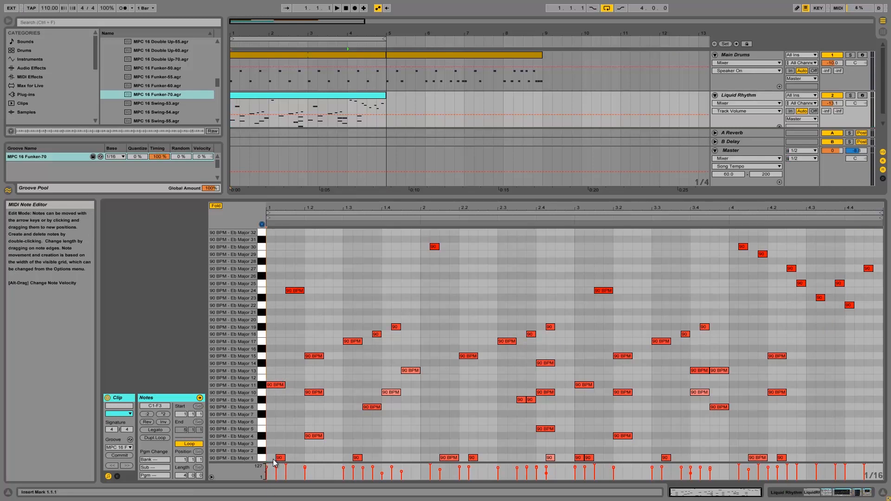
left_click(580, 458)
key("Delete")
key("space")
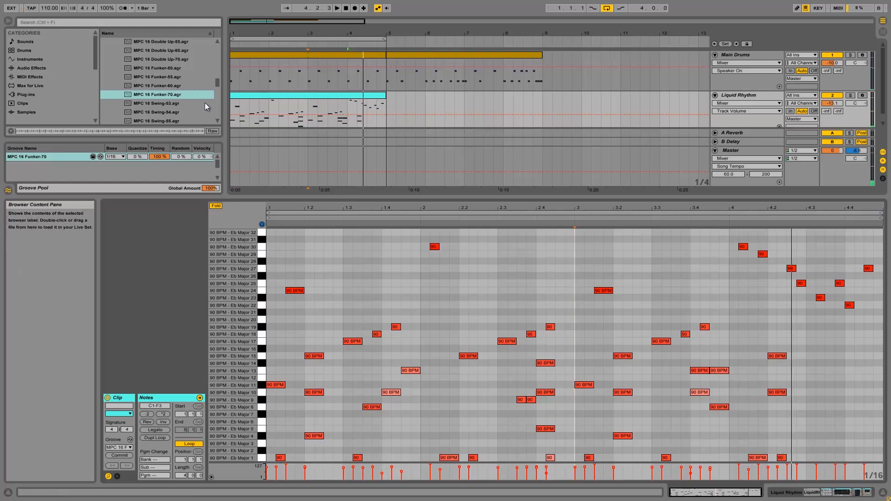
left_click(234, 103)
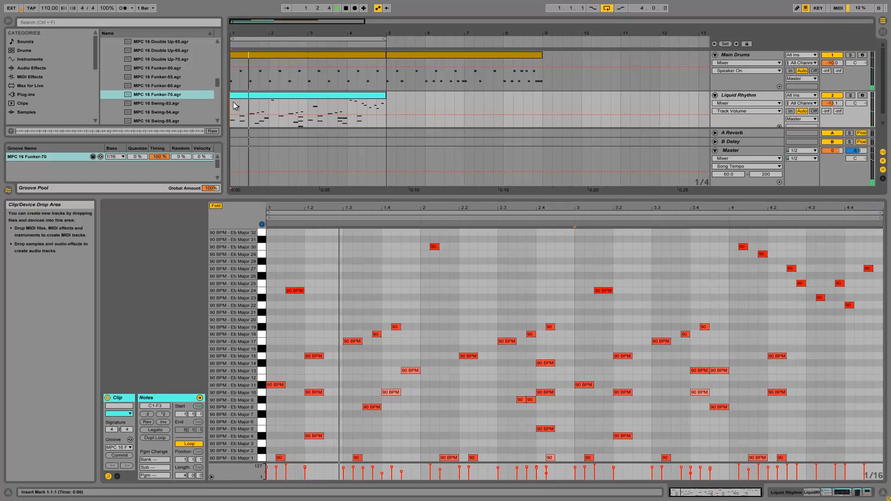
key("space")
Step: Add eighth notes on Eb Major 19 at 1.1.1 and 3.1.1, discarding the one tried at 2.1.1, and audition them
double_click(267, 328)
left_click_drag(276, 328, 284, 327)
key("space")
double_click(424, 327)
left_click_drag(425, 327, 440, 327)
key("space")
left_click(577, 327)
double_click(576, 327)
left_click_drag(584, 328, 593, 327)
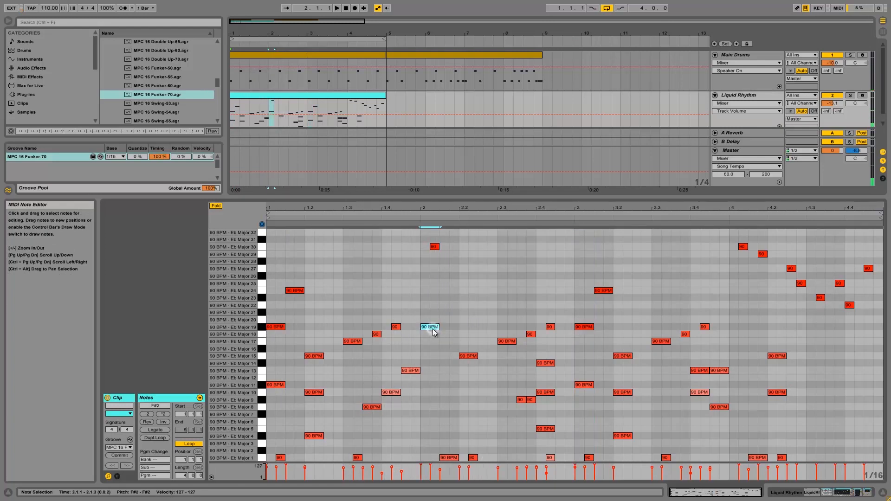
key("space")
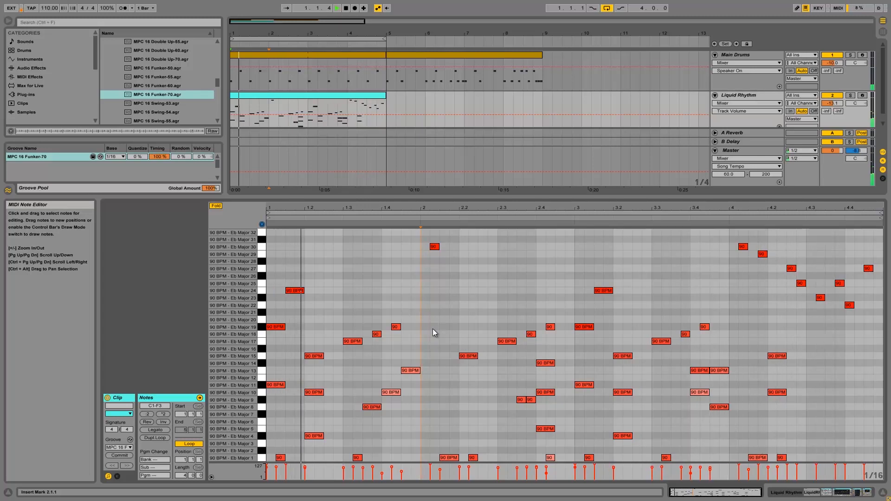
key("space")
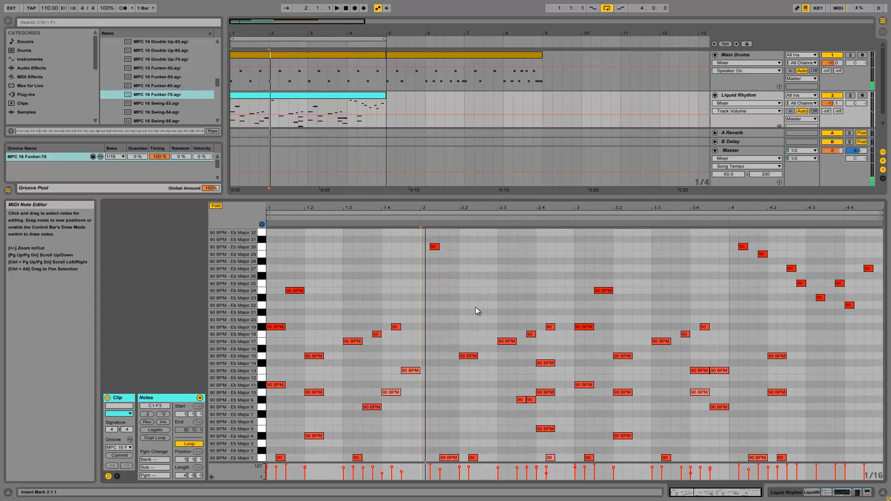
Step: Raise the velocity of all notes in the Liquid Rhythm clip to 127 and play the loop from bar 1
key("ctrl+a")
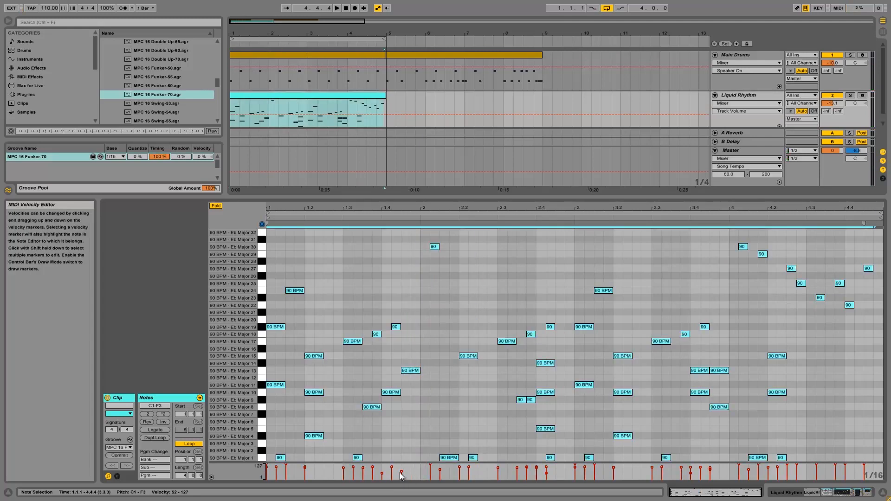
left_click_drag(400, 469, 412, 446)
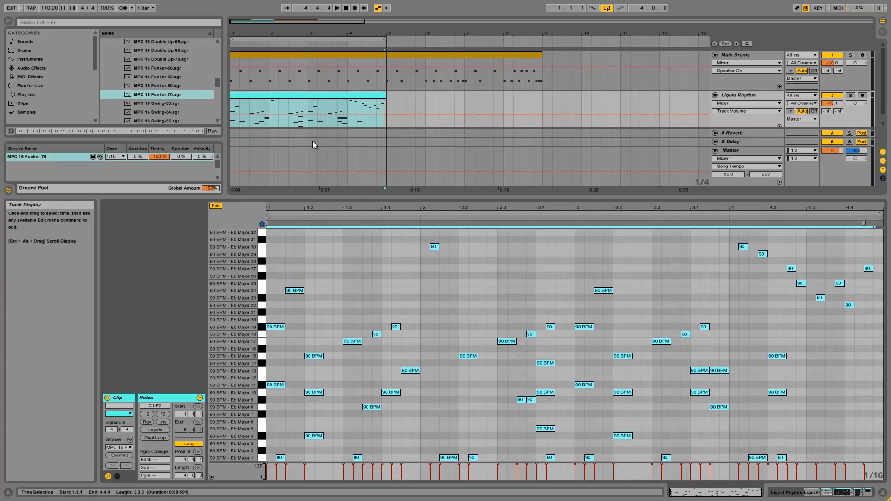
left_click(231, 105)
key("space")
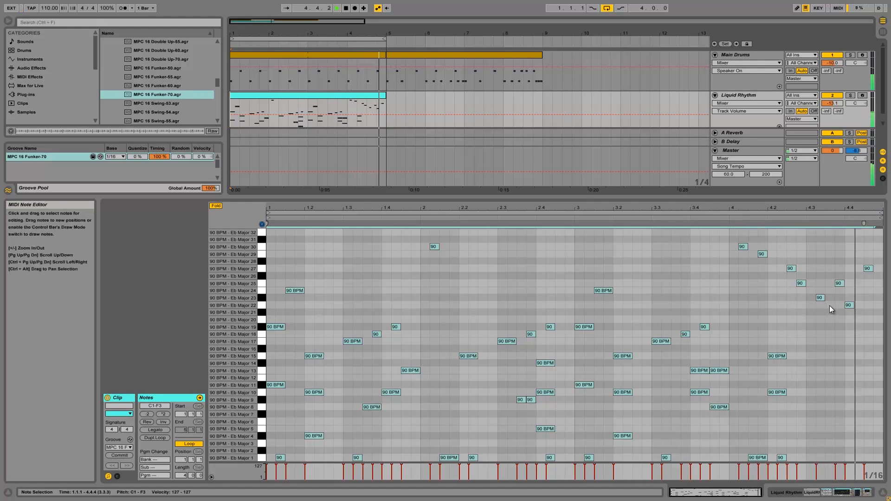
key("space")
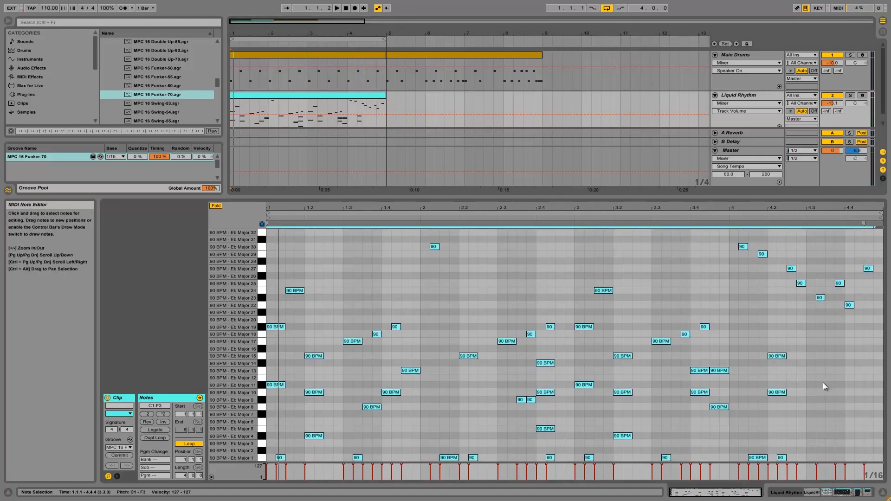
Step: Examine the Liquid Rhythm track's device chain, and reopen its MIDI clip
left_click(829, 492)
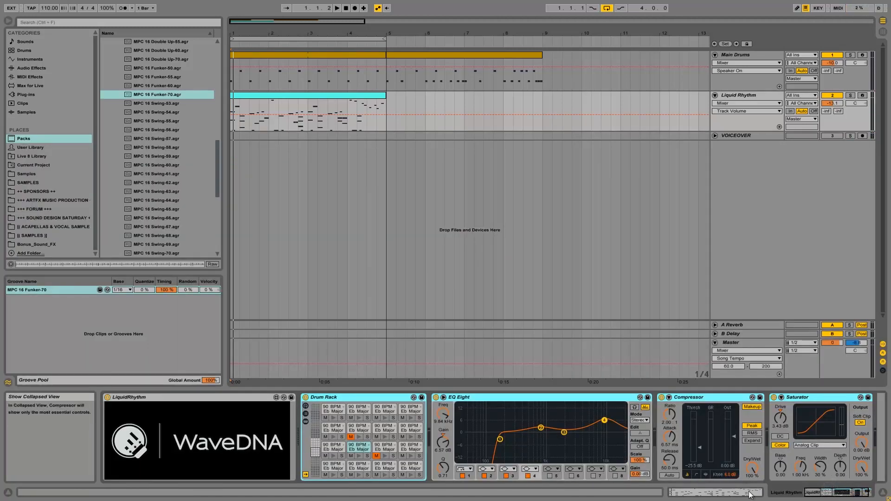
mouse_move(819, 494)
left_mouse_down()
mouse_move(856, 496)
mouse_move(805, 496)
left_mouse_up()
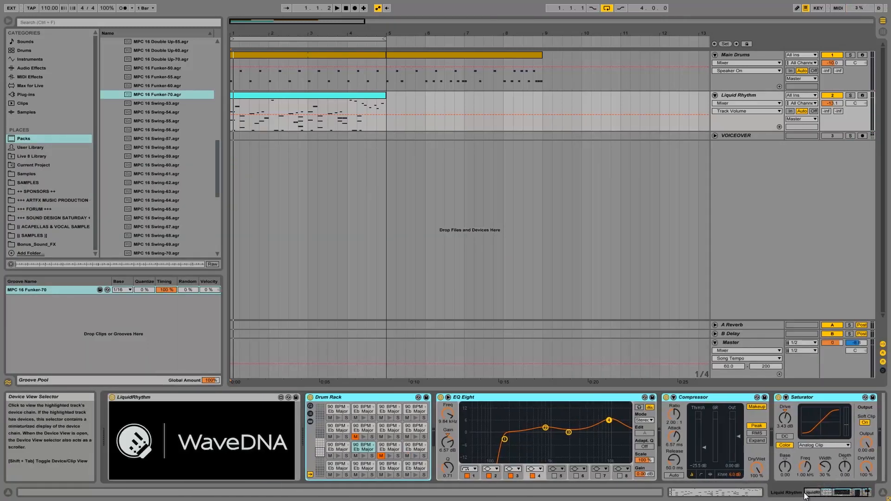
left_click(380, 106)
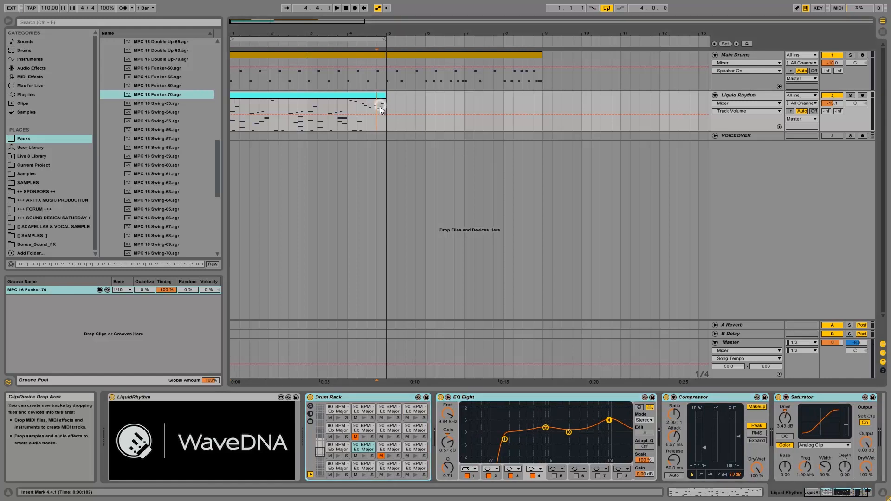
left_click(377, 98)
double_click(379, 101)
Step: Add the MPC 16 Swing-70 groove from the library to the Groove Pool
scroll(188, 114, "down", 3)
scroll(190, 114, "down", 3)
left_click(168, 68)
left_click_drag(167, 68, 82, 171)
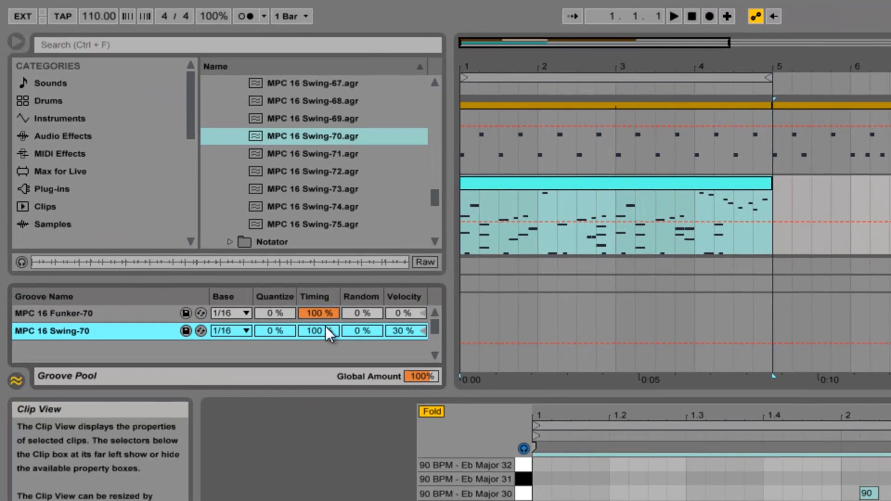
Step: Set the MPC 16 Swing-70 groove's velocity to 0 %, and assign it to the Liquid Rhythm clip for playback
left_click_drag(399, 331, 399, 332)
key("Delete")
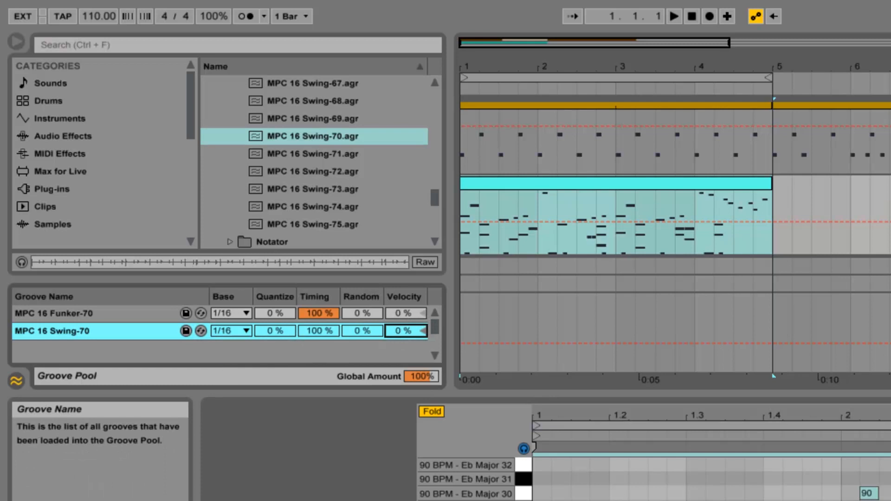
left_click(309, 450)
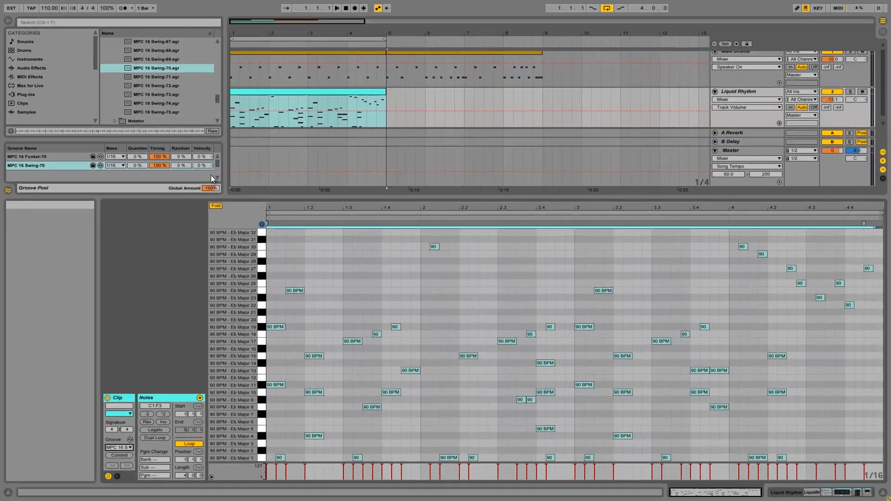
key("space")
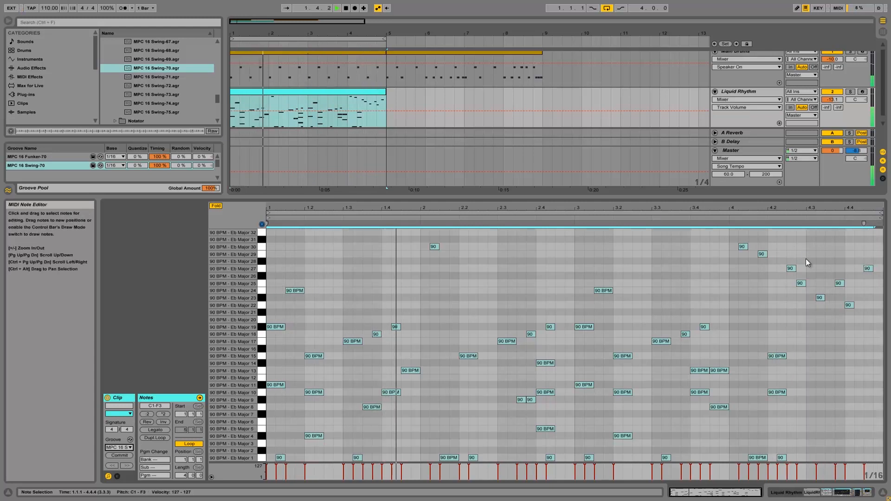
Step: Lengthen the bar 4 fill notes at 4.2.4, 4.3.2, 4.4.1 and 4.4.3 to an eighth note each, auditioning the change
left_click(813, 277)
key("space")
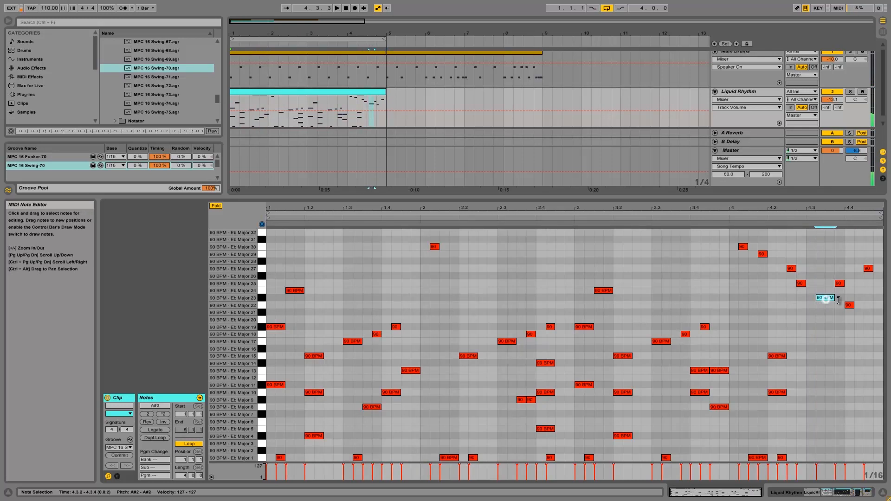
left_click_drag(853, 305, 862, 305)
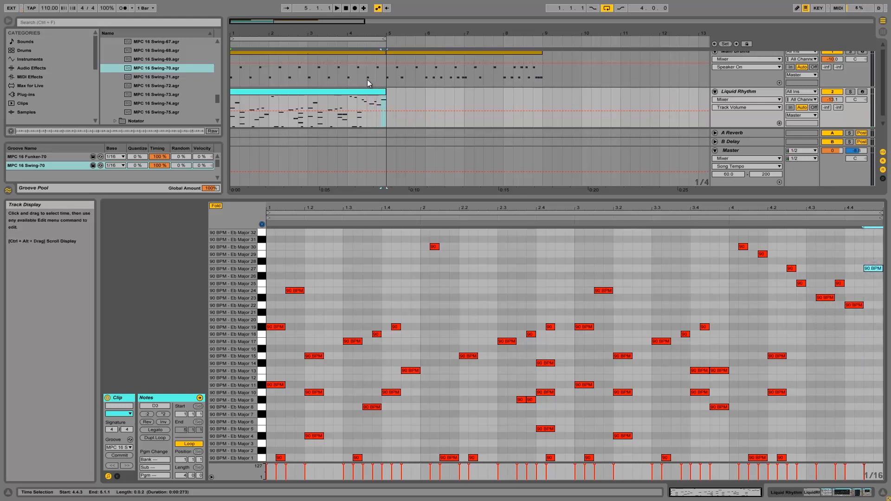
key("space")
left_click_drag(804, 283, 816, 283)
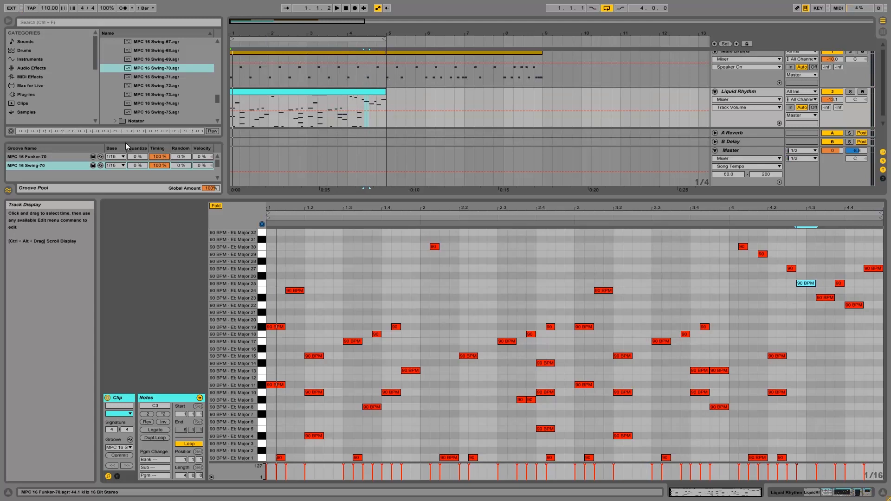
Step: Duplicate the four-bar Liquid Rhythm clip to bar 5, and shift the four-bar loop to start at bar 5
left_click(346, 93)
key("space")
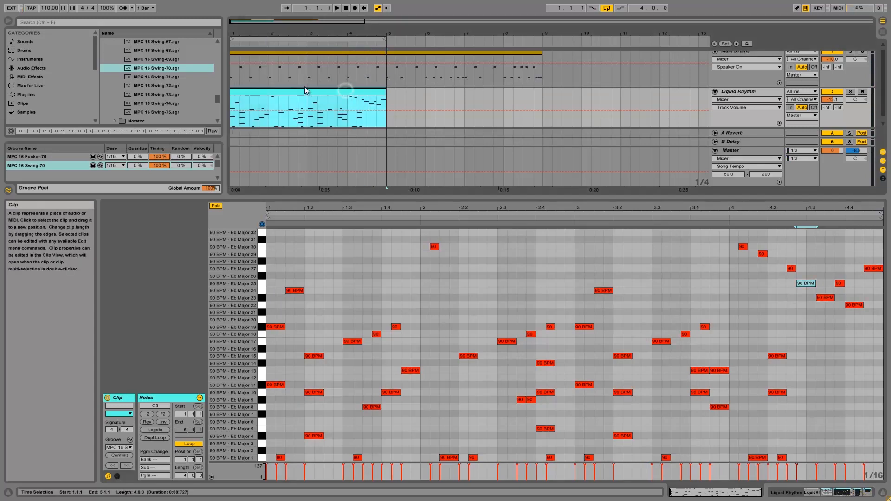
left_click_drag(274, 94, 430, 93)
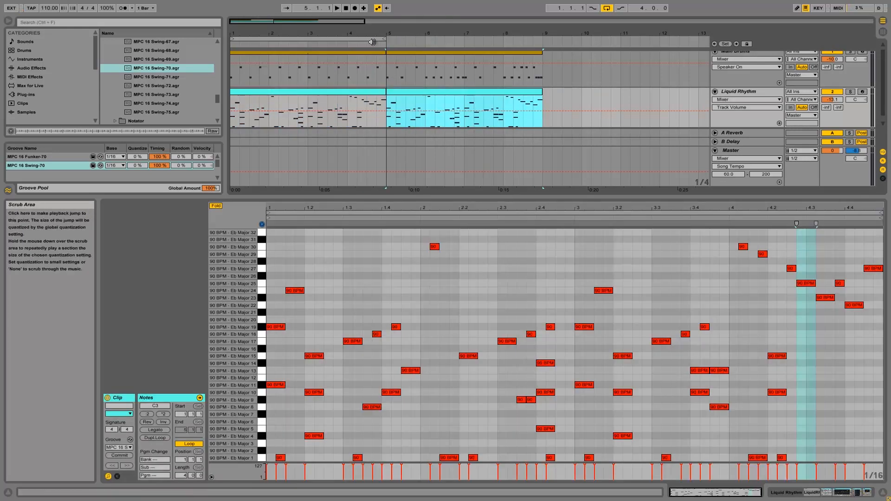
left_click_drag(327, 39, 490, 37)
Step: Assign the MPC 16 Swing-70 groove to both Main Drums clips, at bar 5 and bar 1
left_click(389, 79)
left_click(408, 54)
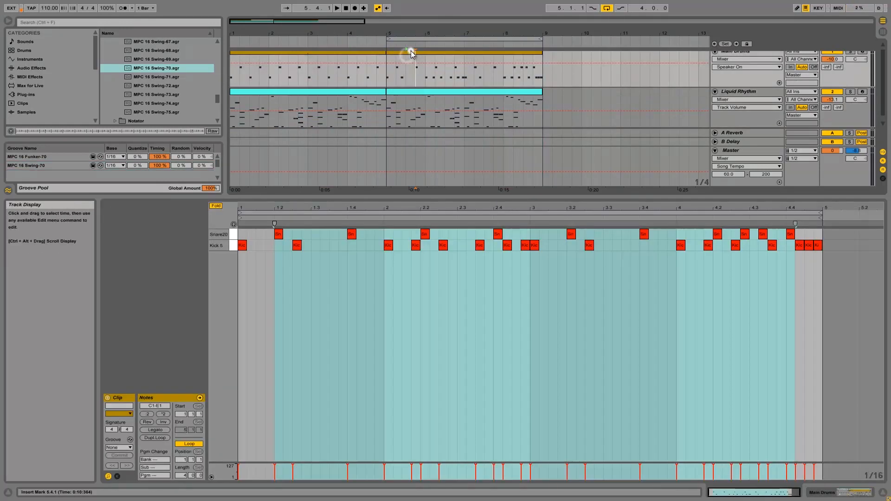
left_click(410, 52)
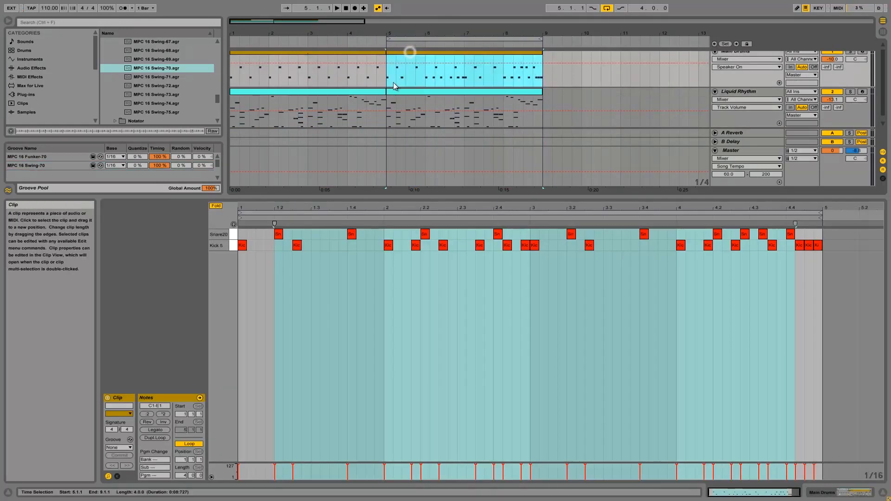
left_click(121, 447)
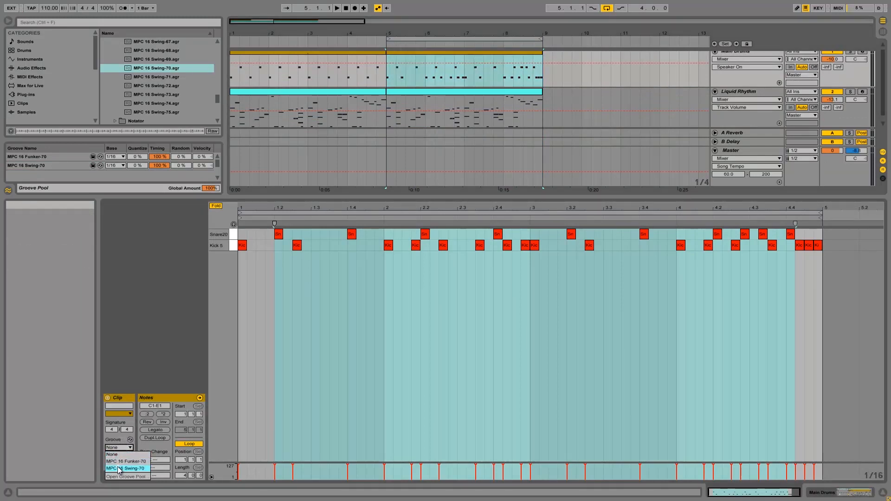
left_click(119, 469)
left_click(316, 55)
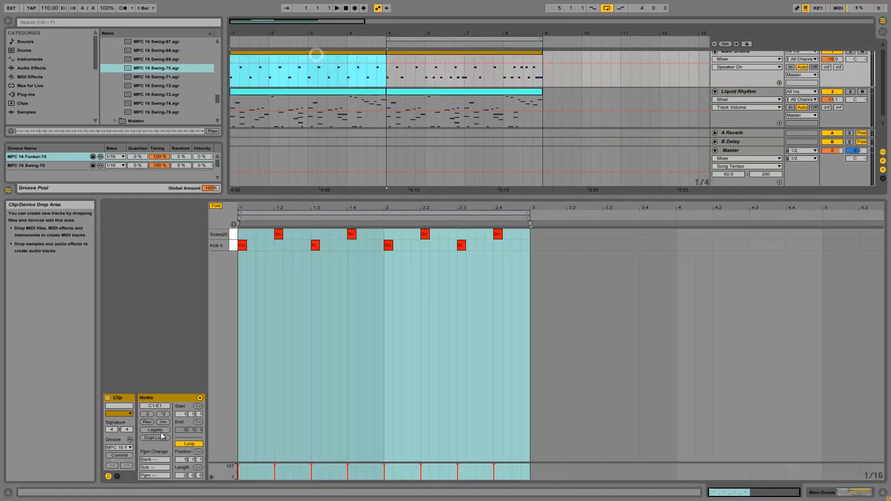
left_click(121, 444)
left_click(121, 471)
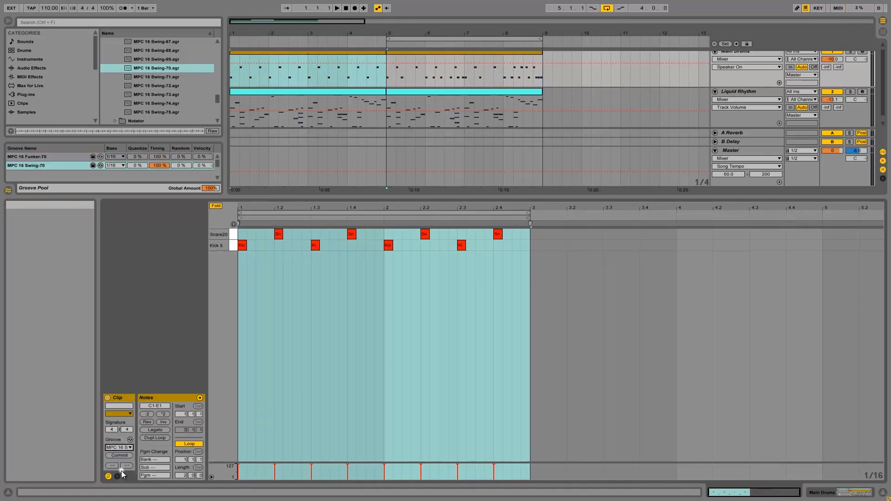
Step: Audition the Main Drums track soloed from bar 5 to check the groove, and release the solo
left_click(417, 52)
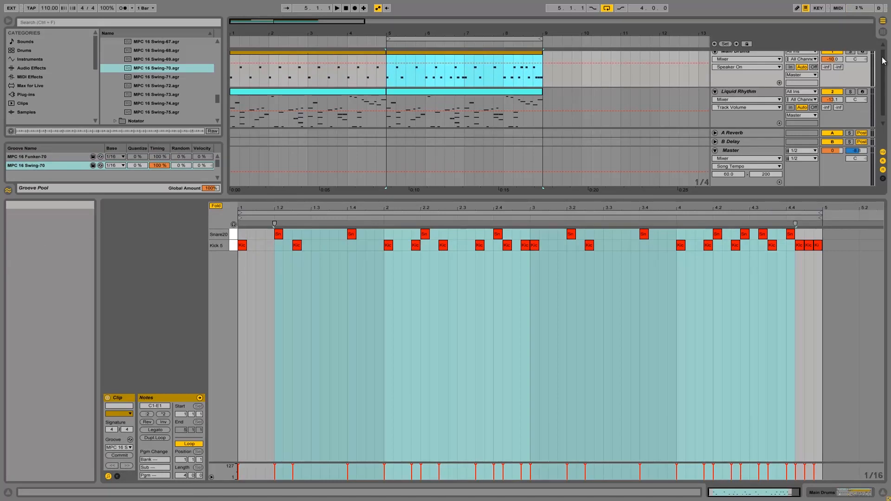
left_click(850, 52)
key("space")
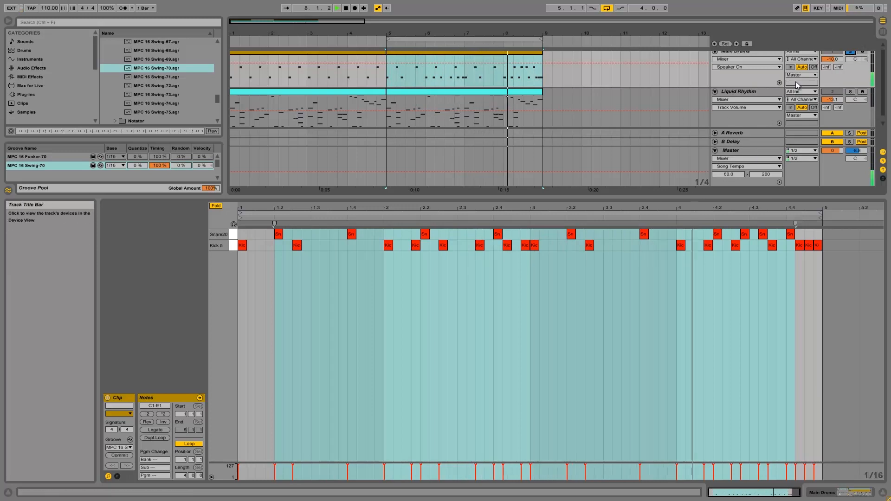
key("space")
left_click(853, 53)
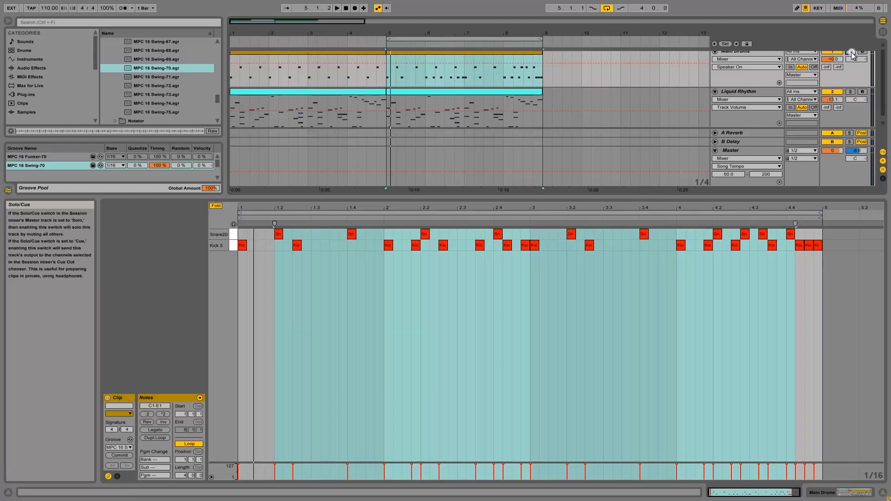